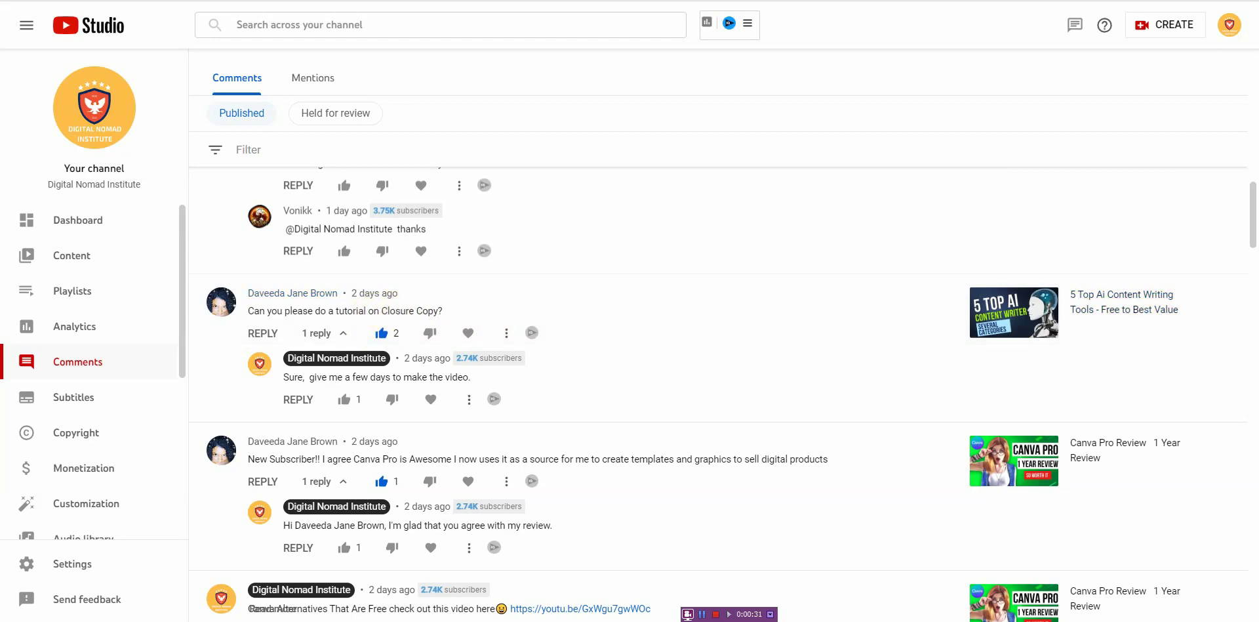
# - Go to the Closers Copy Projects list, start a New Project, and dismiss the form unsaved
pyautogui.click(754, 8)
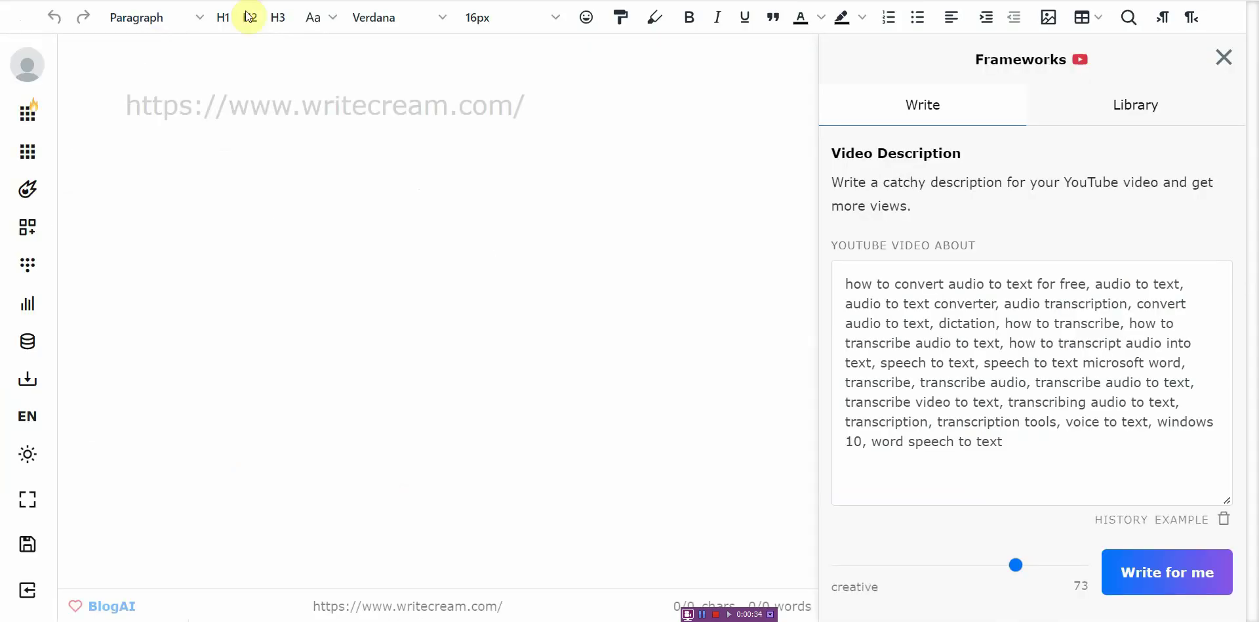
pyautogui.click(775, 4)
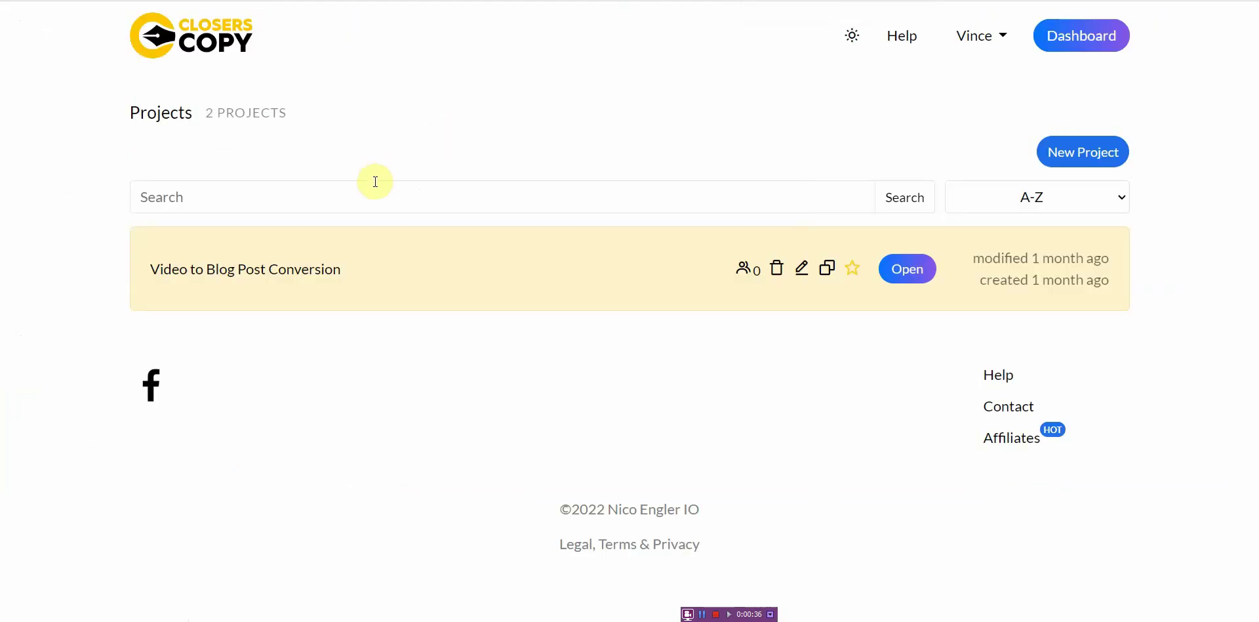
pyautogui.click(1095, 153)
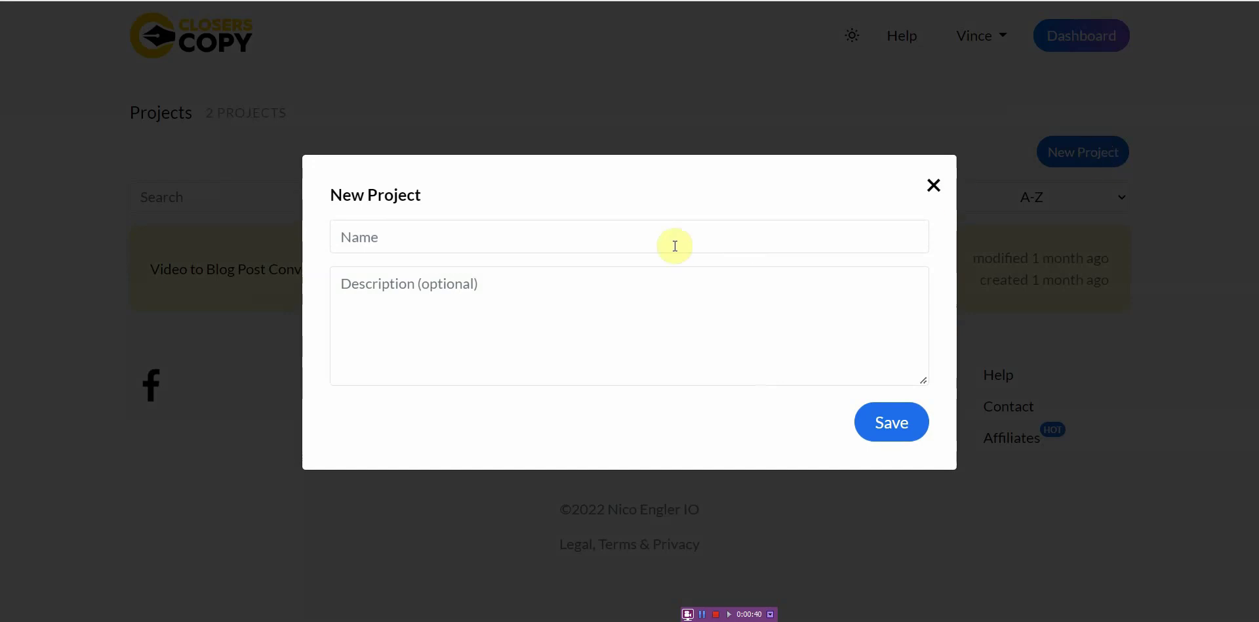
pyautogui.click(934, 187)
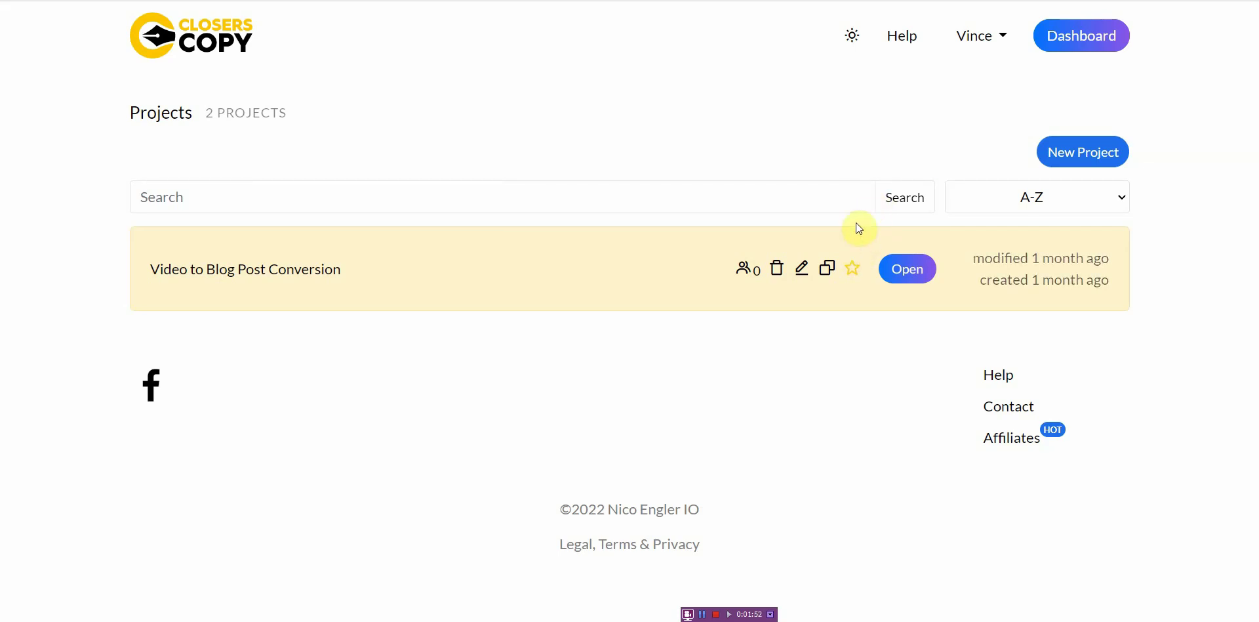
pyautogui.click(820, 1)
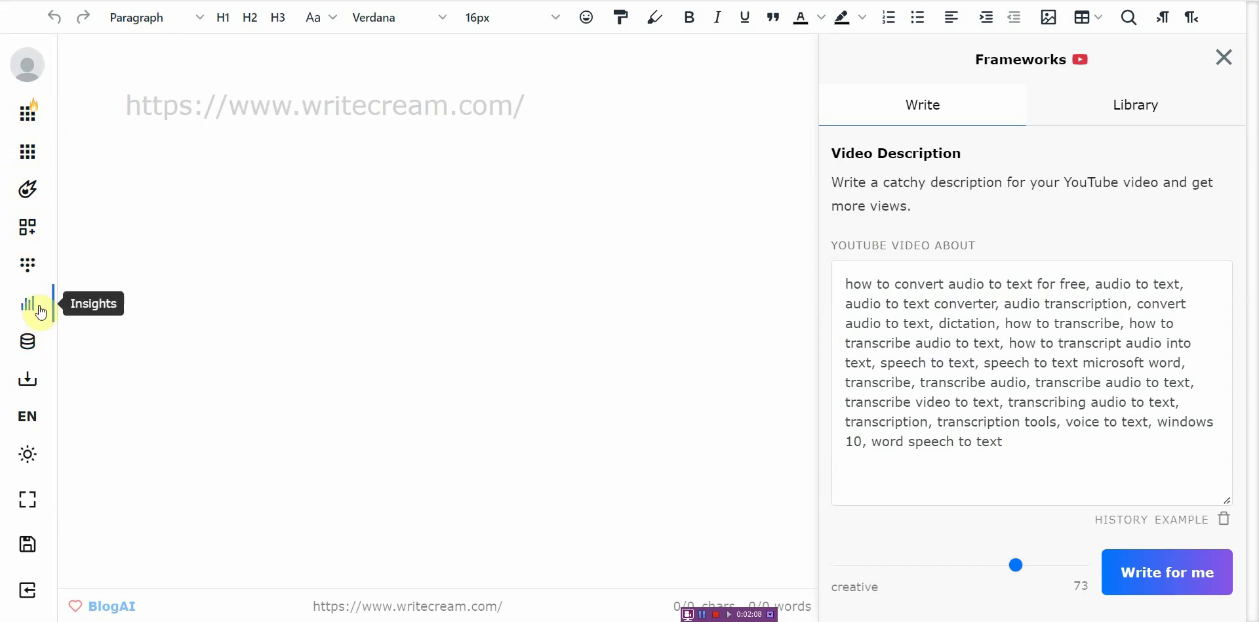
pyautogui.click(38, 268)
# - Bring back the Closers Copy Frameworks writing form
pyautogui.click(25, 231)
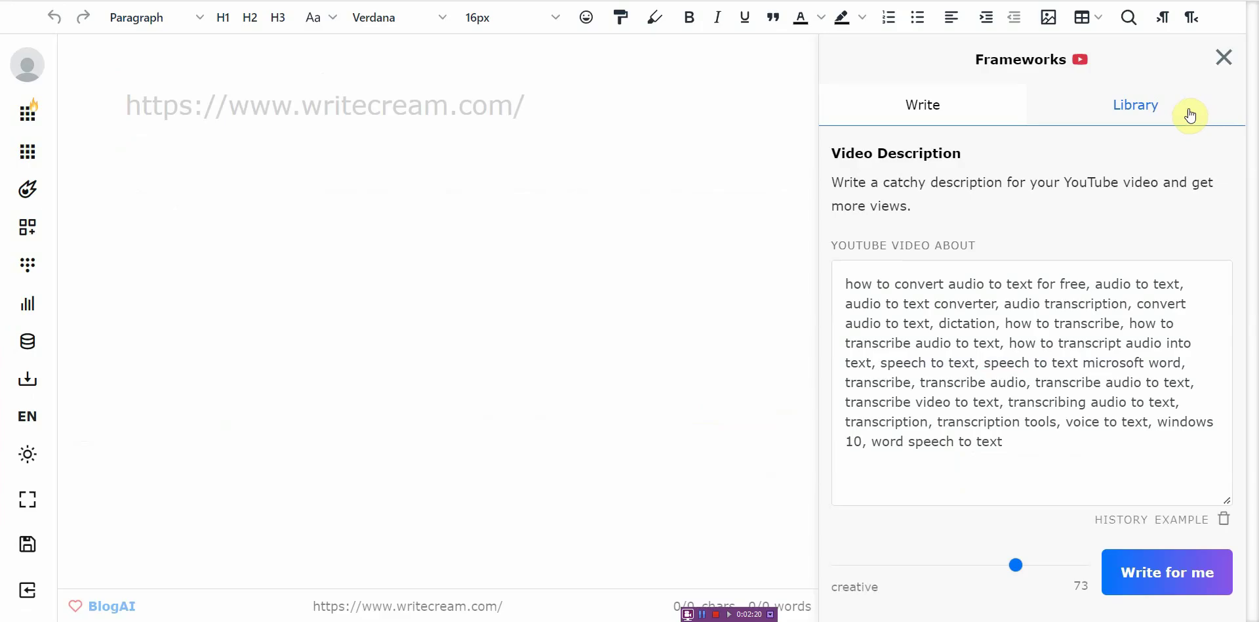
pyautogui.click(1186, 112)
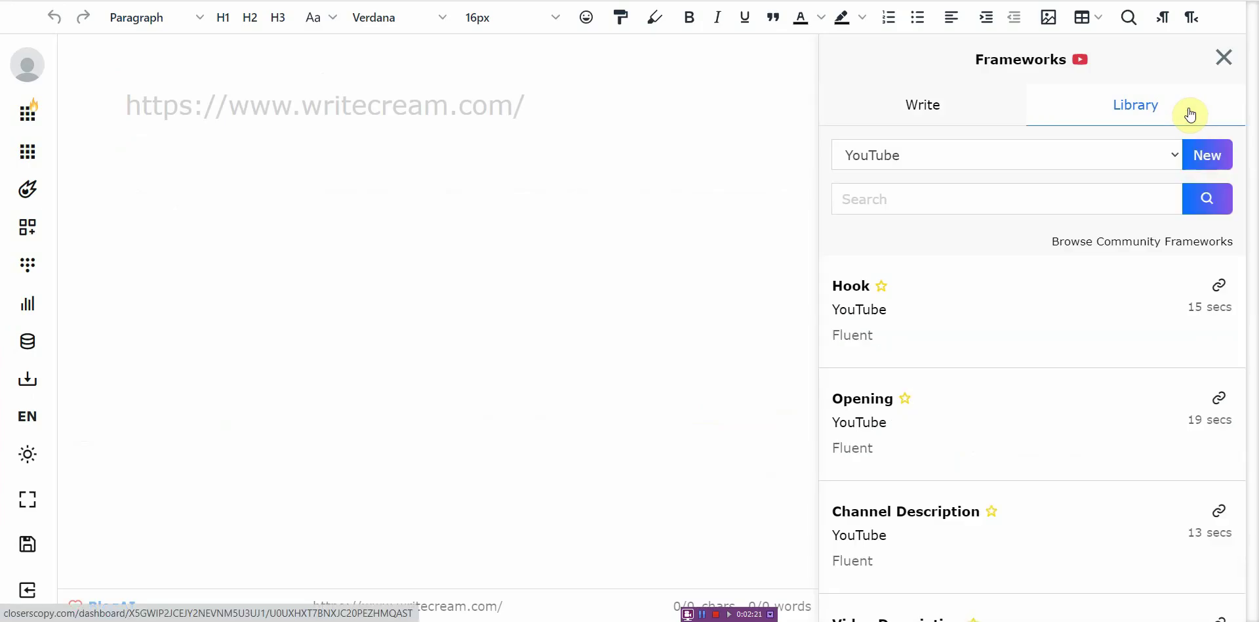
pyautogui.click(1010, 120)
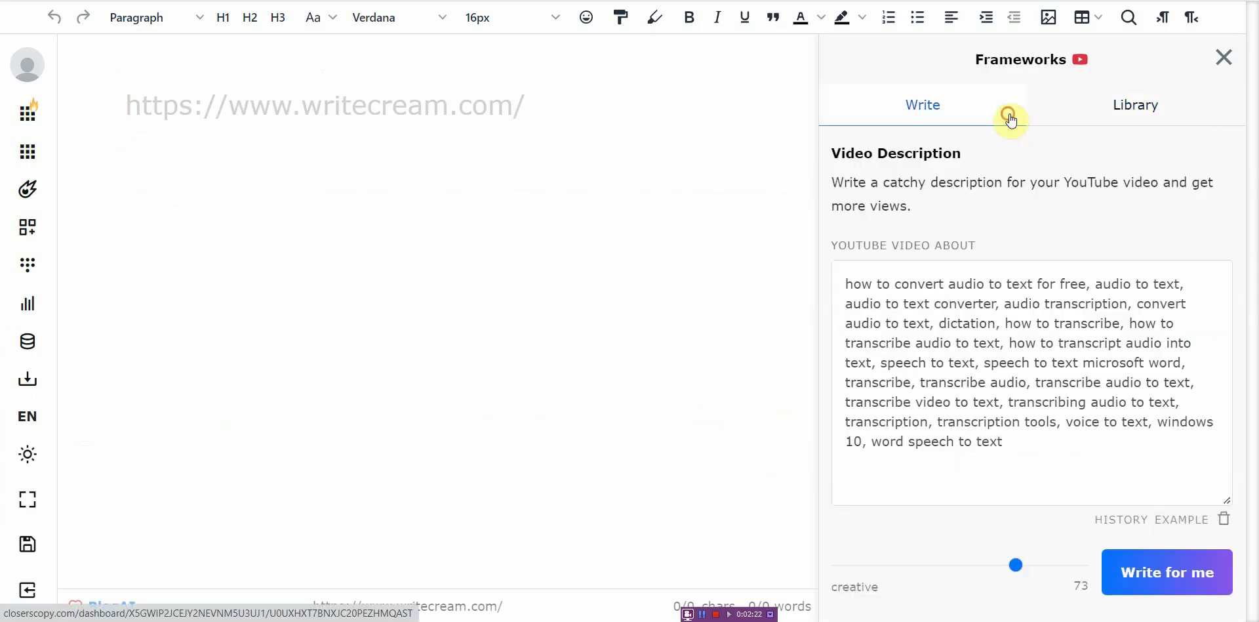
pyautogui.click(29, 354)
pyautogui.click(51, 426)
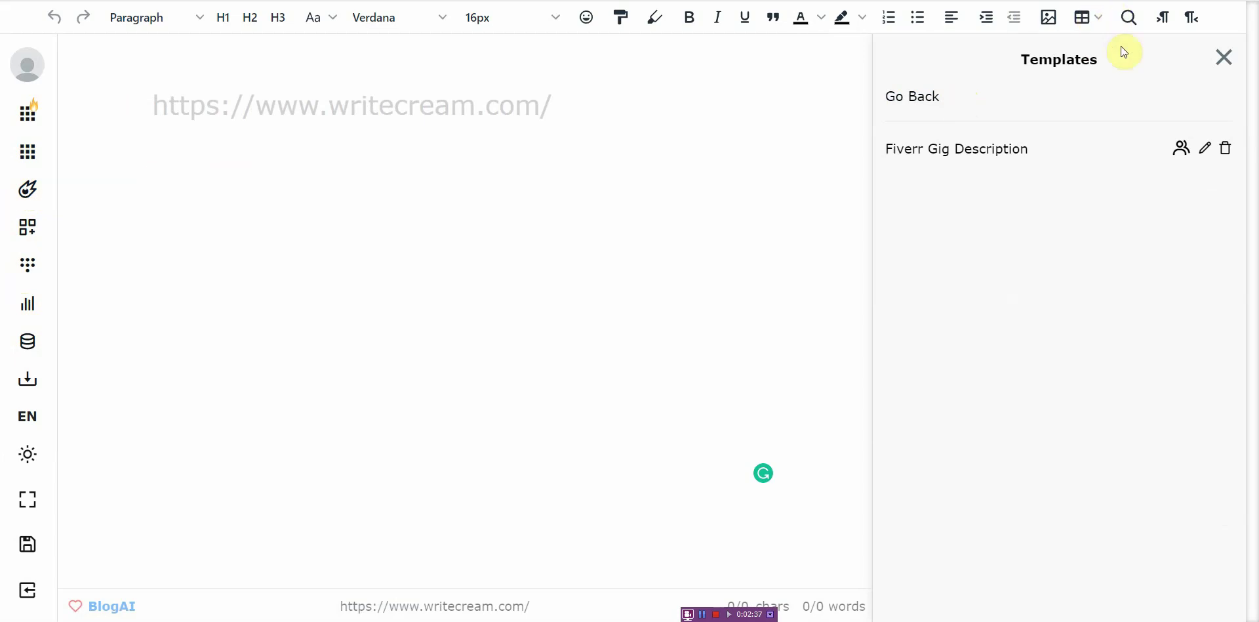
pyautogui.click(1224, 57)
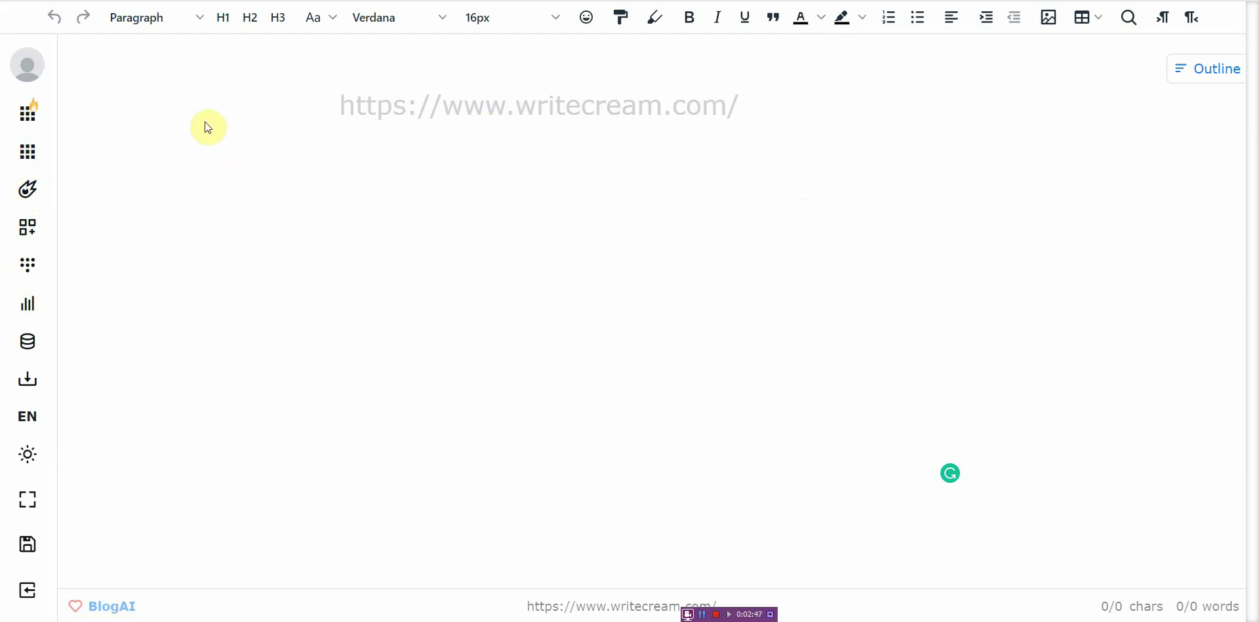
pyautogui.click(27, 226)
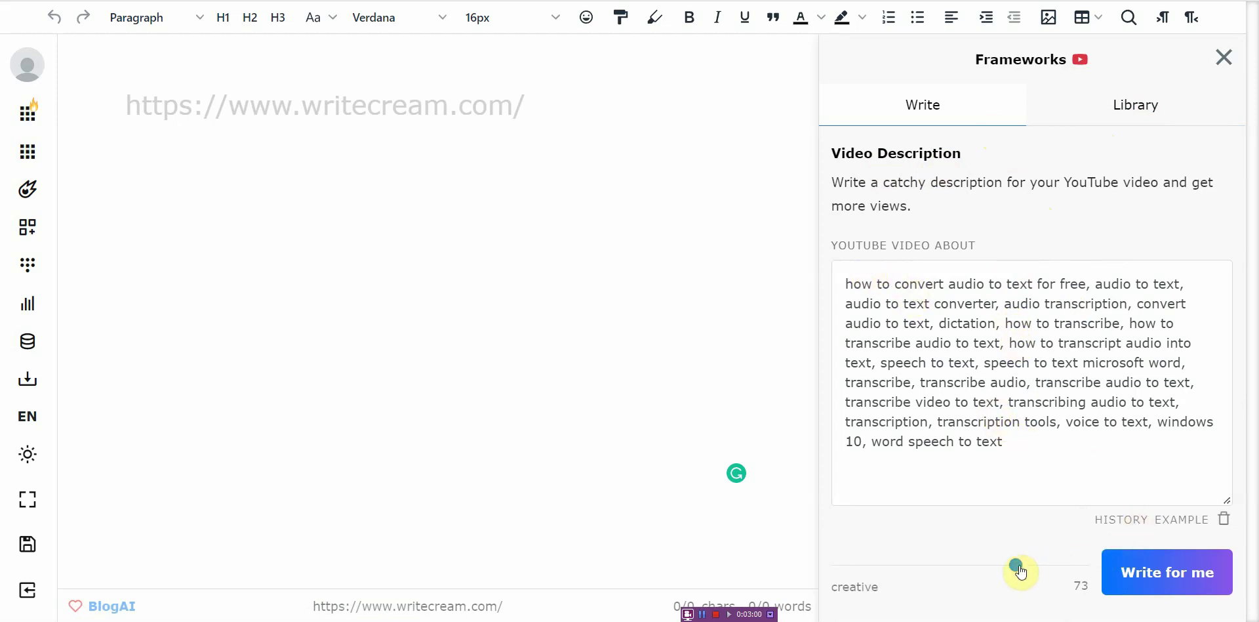
# - Lower creativity to 55 and generate Video Description drafts
pyautogui.moveTo(1016, 571); pyautogui.dragTo(974, 571)
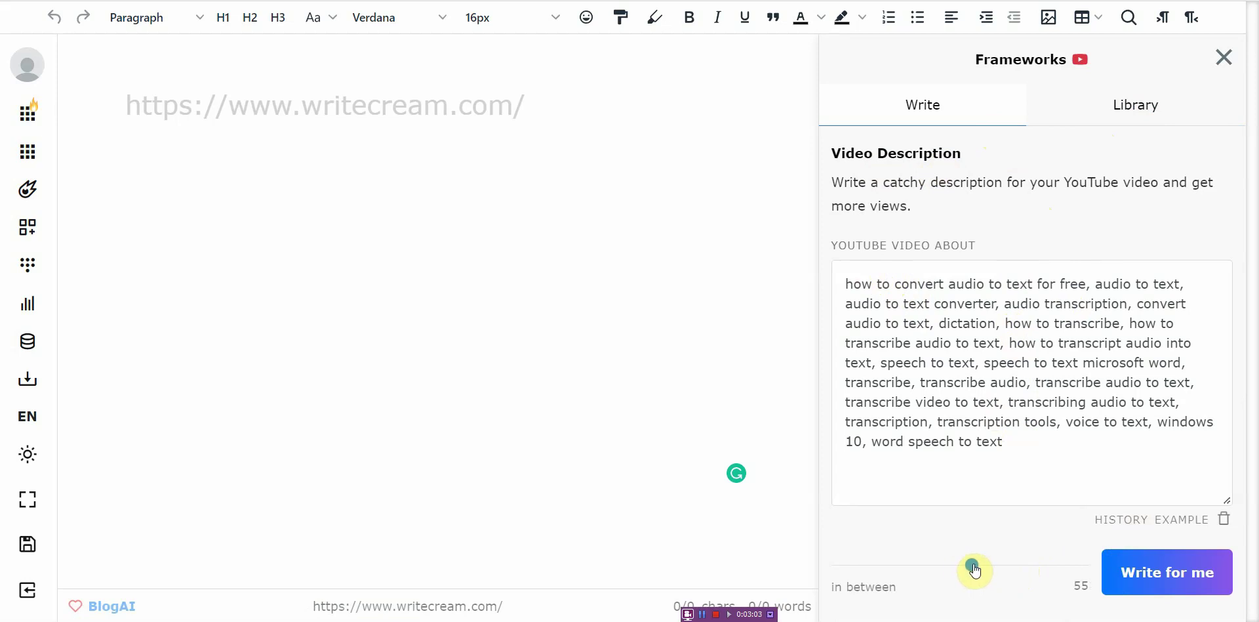
pyautogui.click(1173, 571)
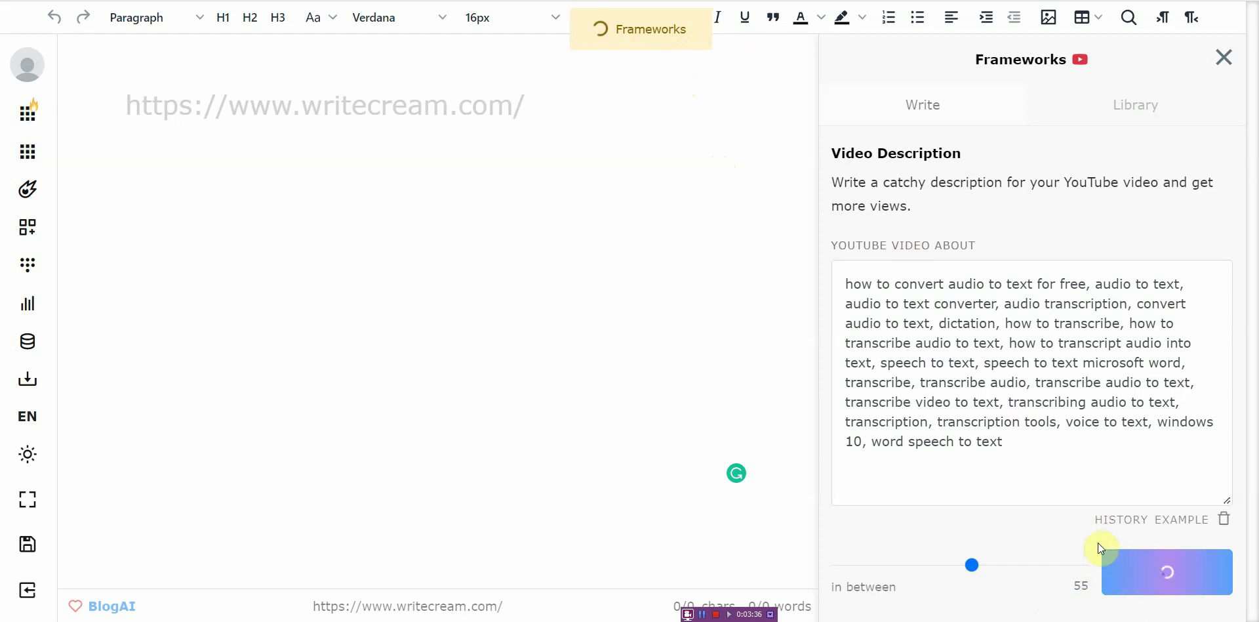
pyautogui.scroll(-6, 1137, 459)
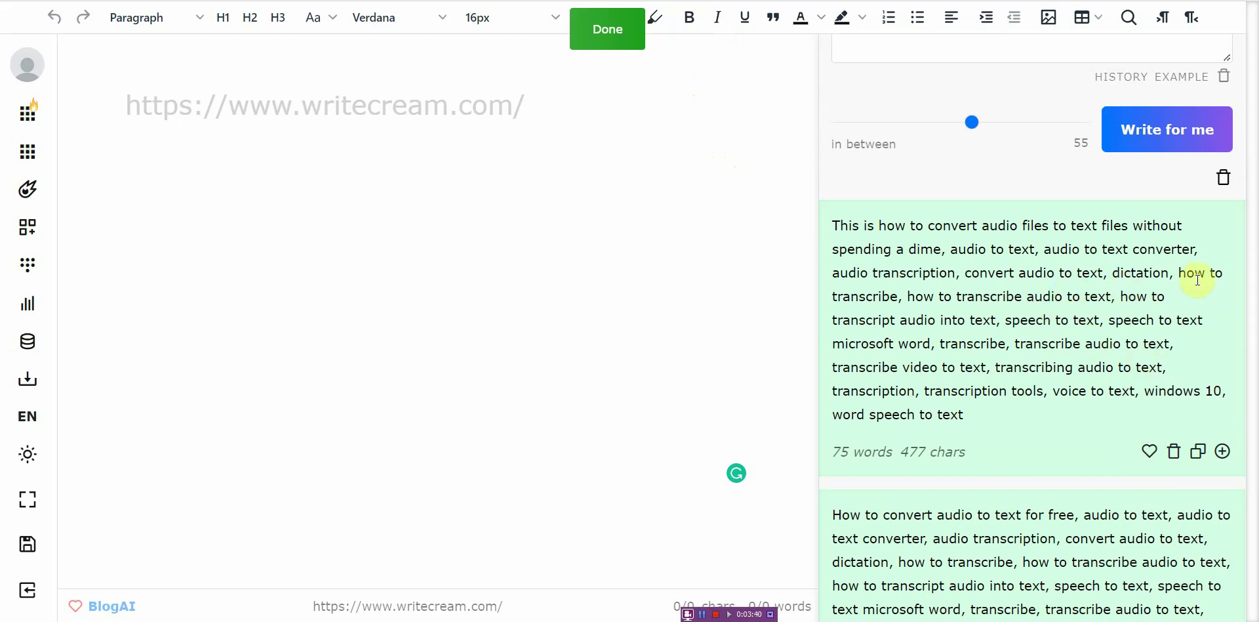
pyautogui.moveTo(1241, 326)
pyautogui.mouseDown()
pyautogui.moveTo(1210, 619)
pyautogui.moveTo(1243, 318)
pyautogui.mouseUp()
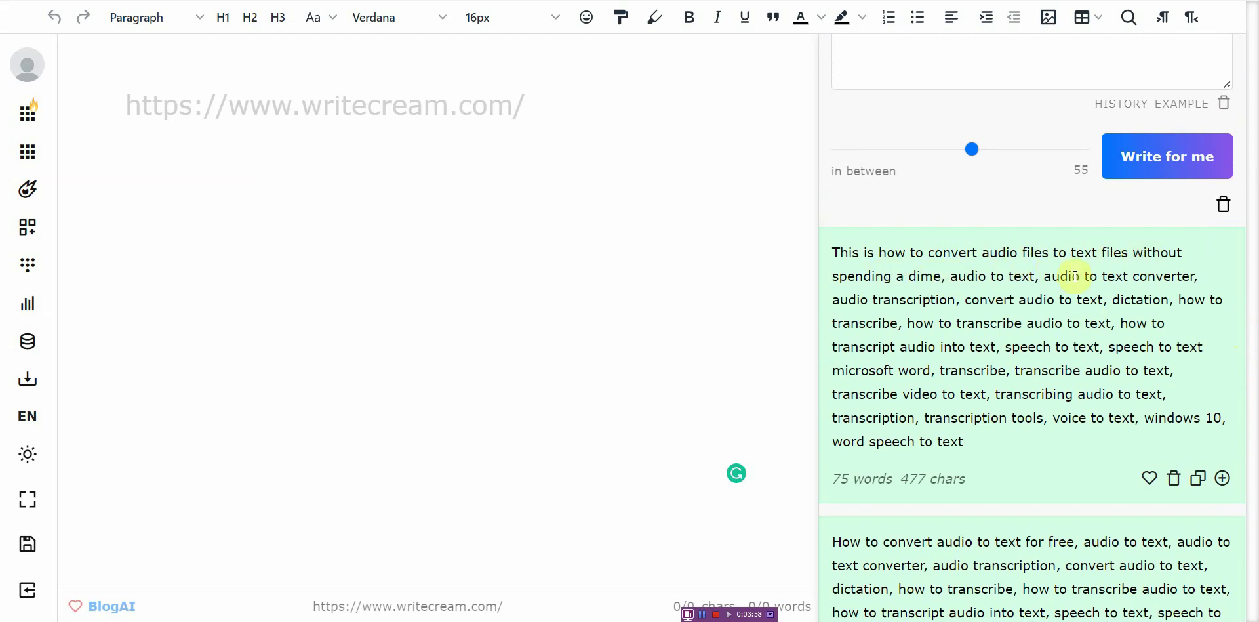
pyautogui.moveTo(1242, 207); pyautogui.dragTo(1221, 326)
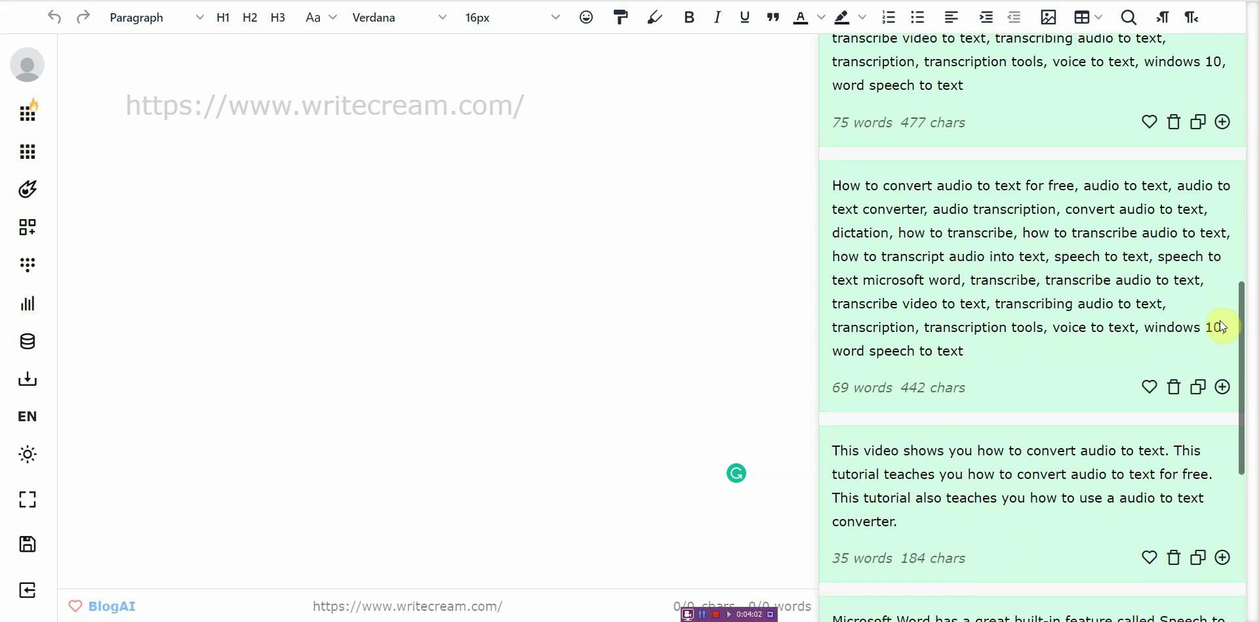
pyautogui.scroll(-2, 1220, 323)
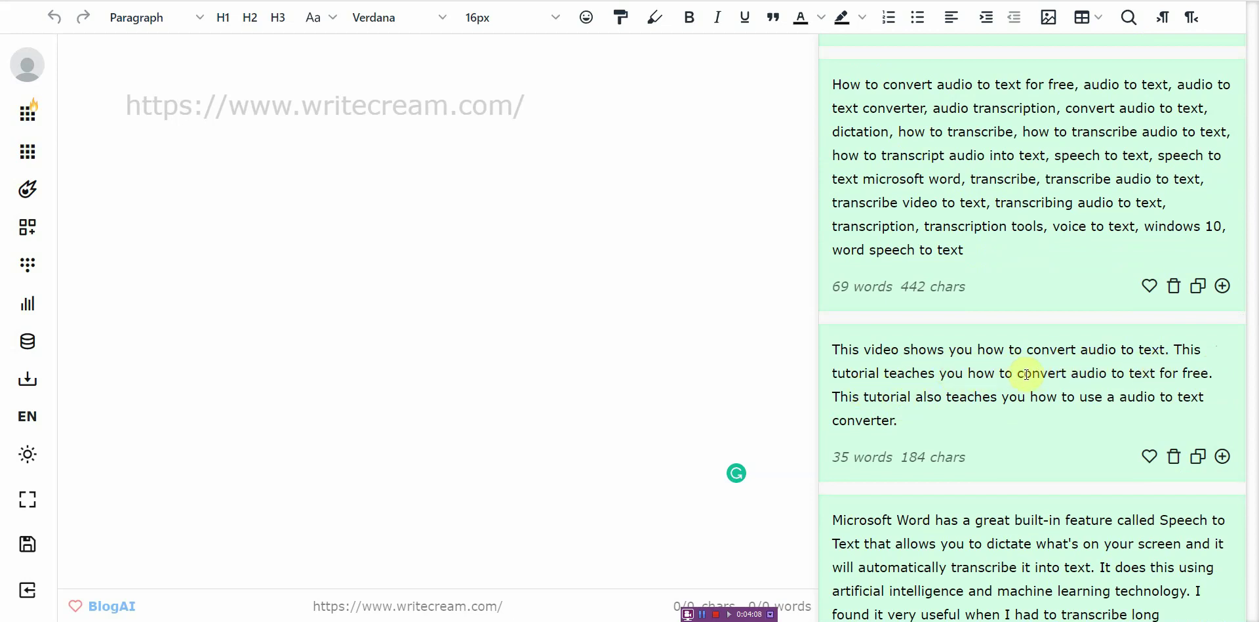
pyautogui.scroll(-6, 984, 446)
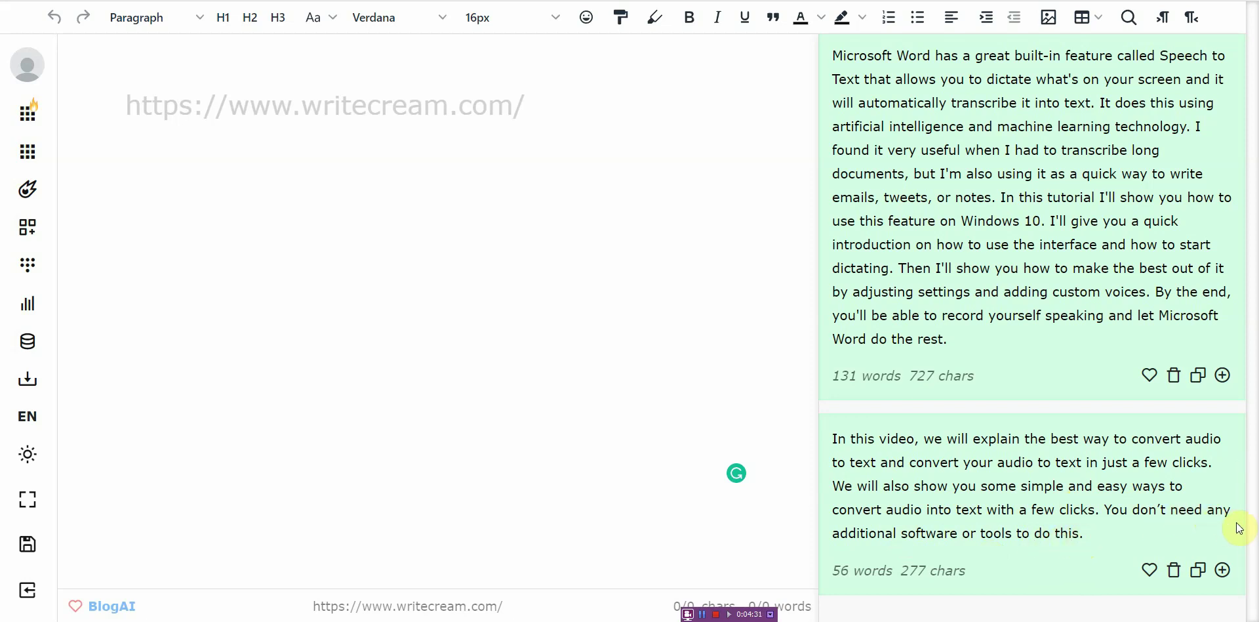
pyautogui.moveTo(1237, 525); pyautogui.dragTo(1252, 95)
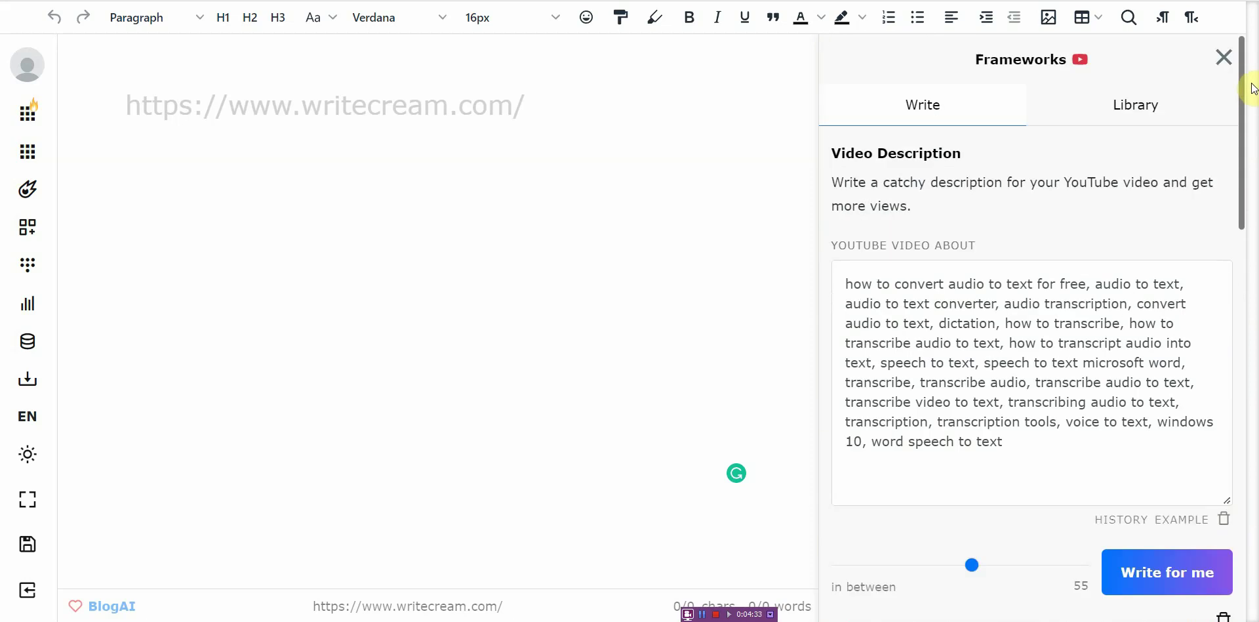
# - Set creativity to 60 and show the Frameworks Library's category list
pyautogui.moveTo(968, 574); pyautogui.dragTo(984, 574)
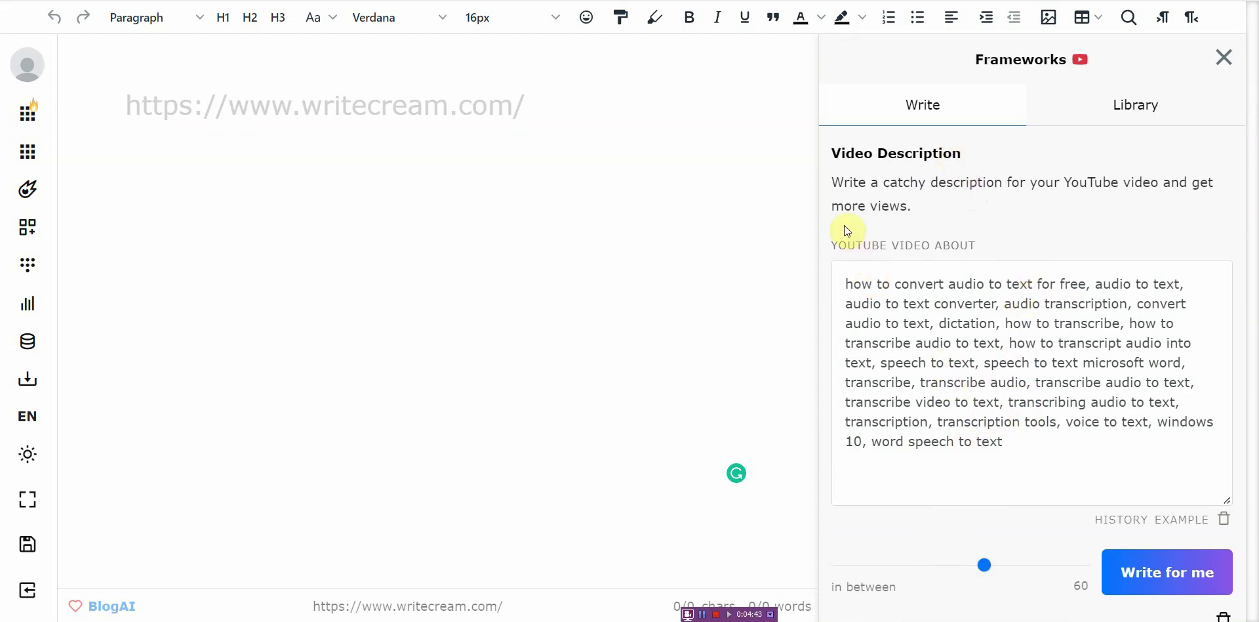
pyautogui.click(1091, 122)
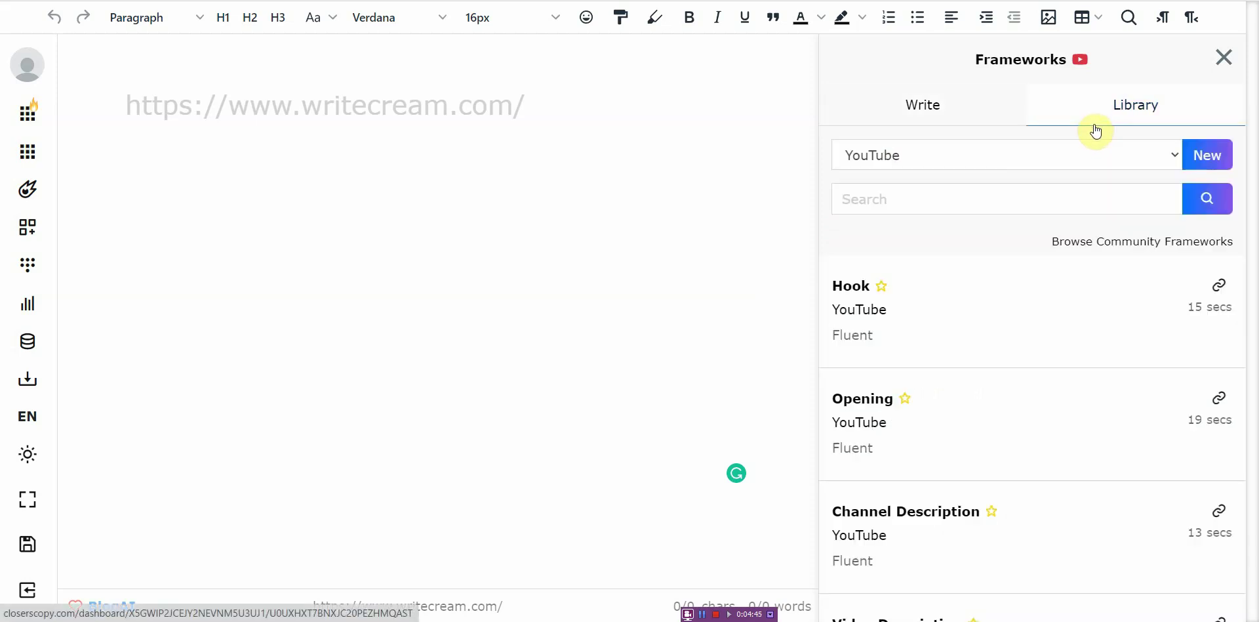
pyautogui.click(1170, 155)
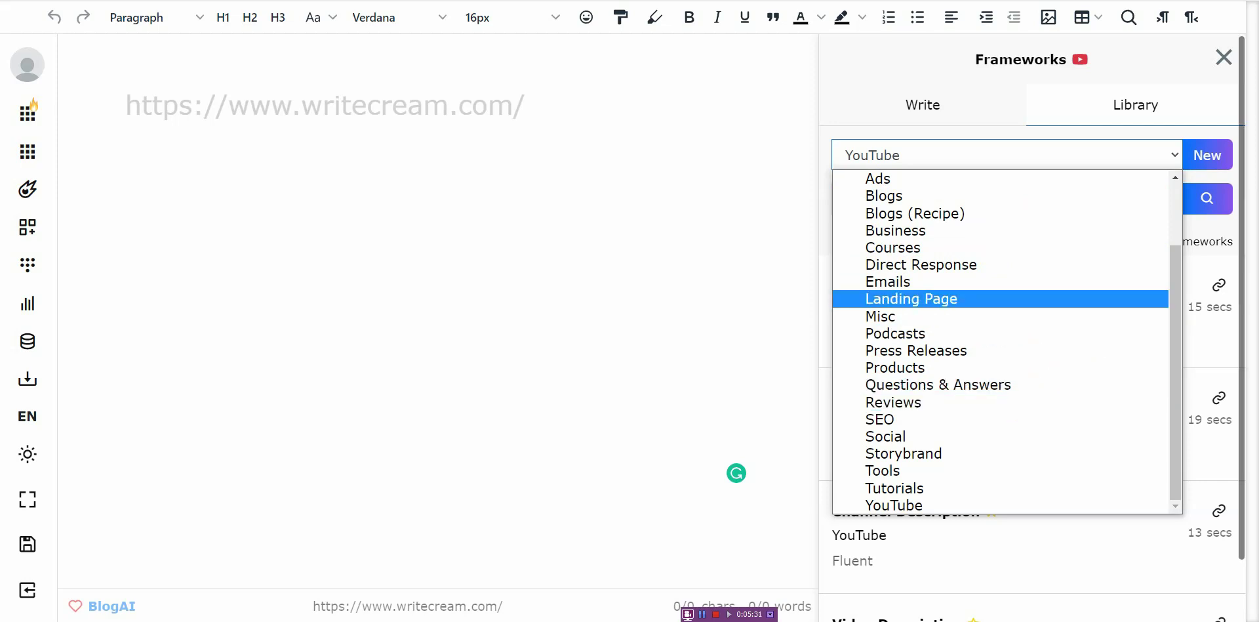
# - Filter the Frameworks Library to the Blogs category and scroll through its frameworks
pyautogui.click(1244, 150)
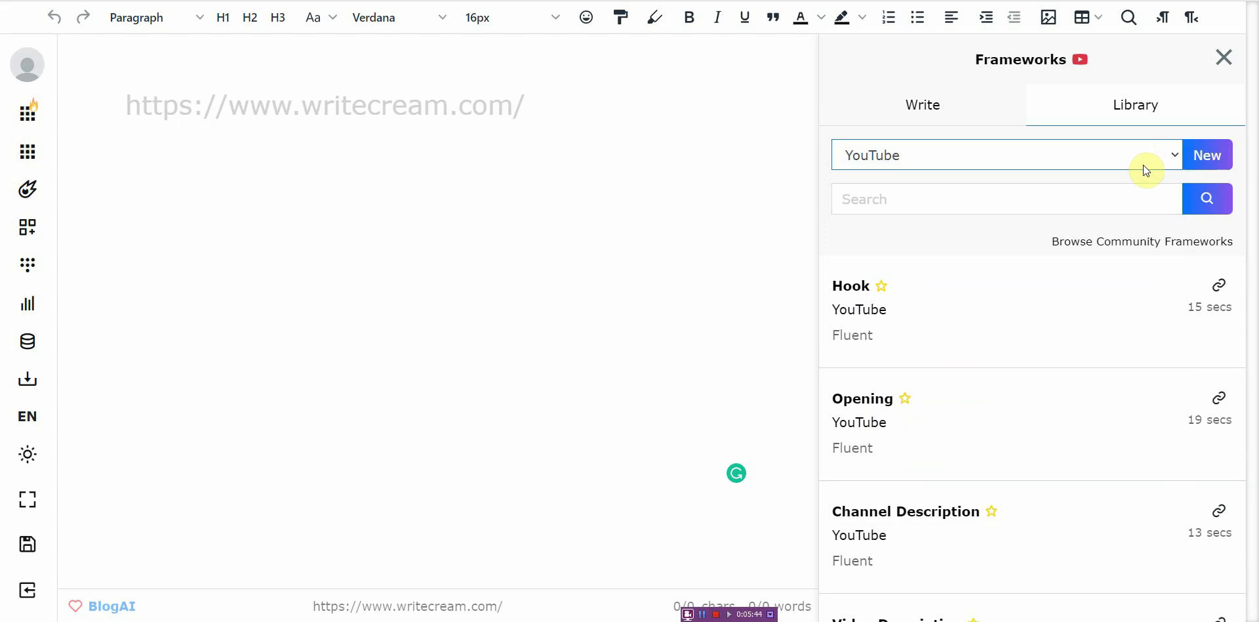
pyautogui.click(1013, 143)
pyautogui.click(998, 197)
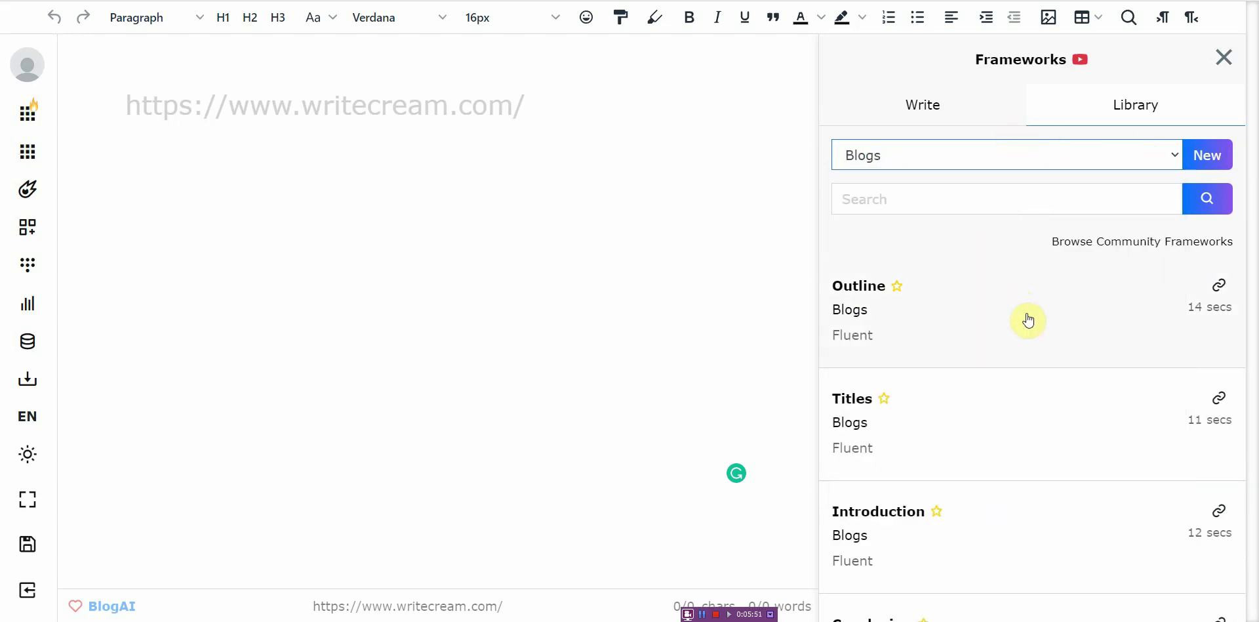
pyautogui.scroll(-5, 960, 341)
pyautogui.scroll(5, 961, 341)
# - Switch the side panel to Workflows, browse the community workflow list, and close the Workflow Builder
pyautogui.click(13, 263)
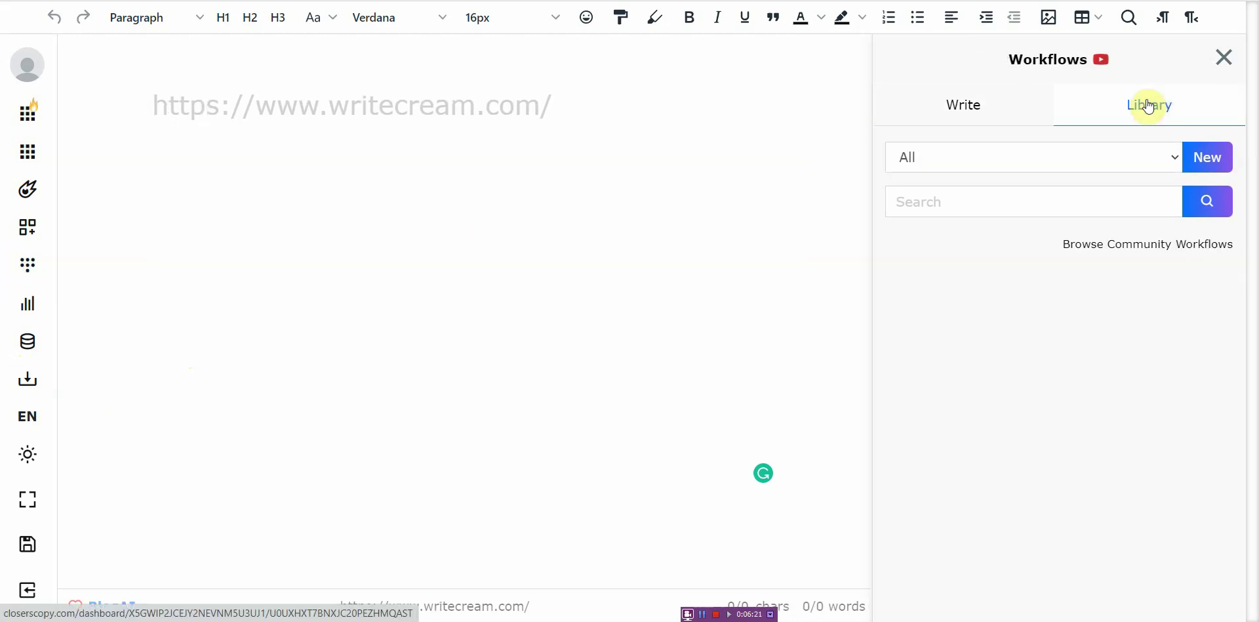
pyautogui.click(1170, 156)
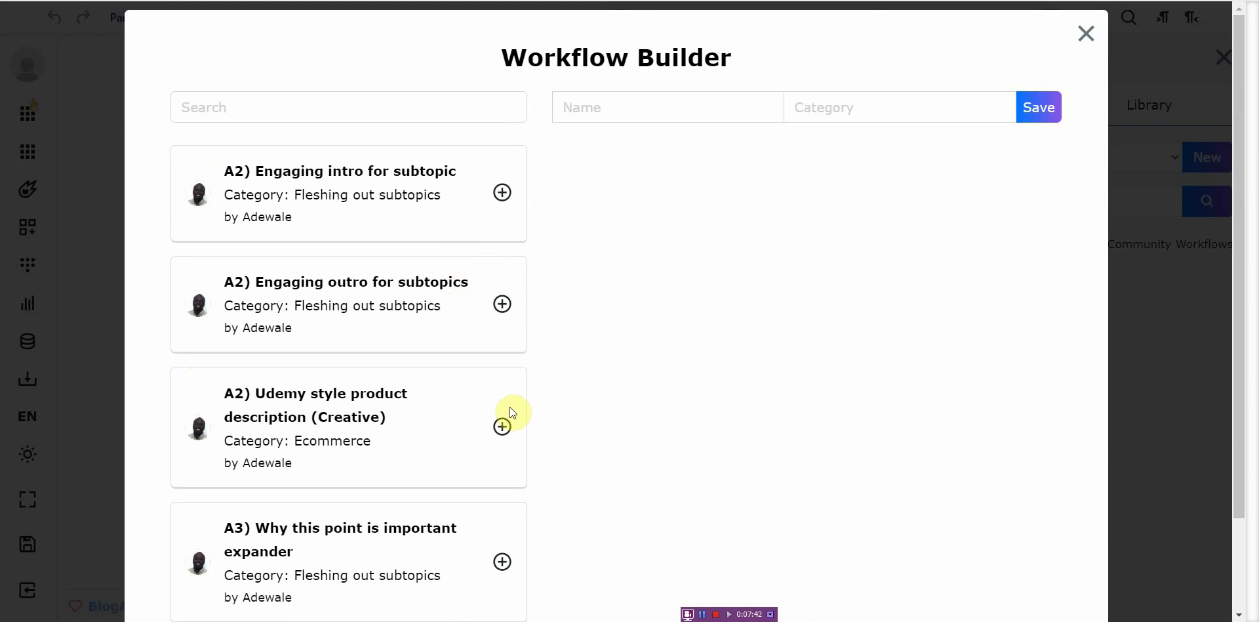
pyautogui.scroll(-10, 512, 412)
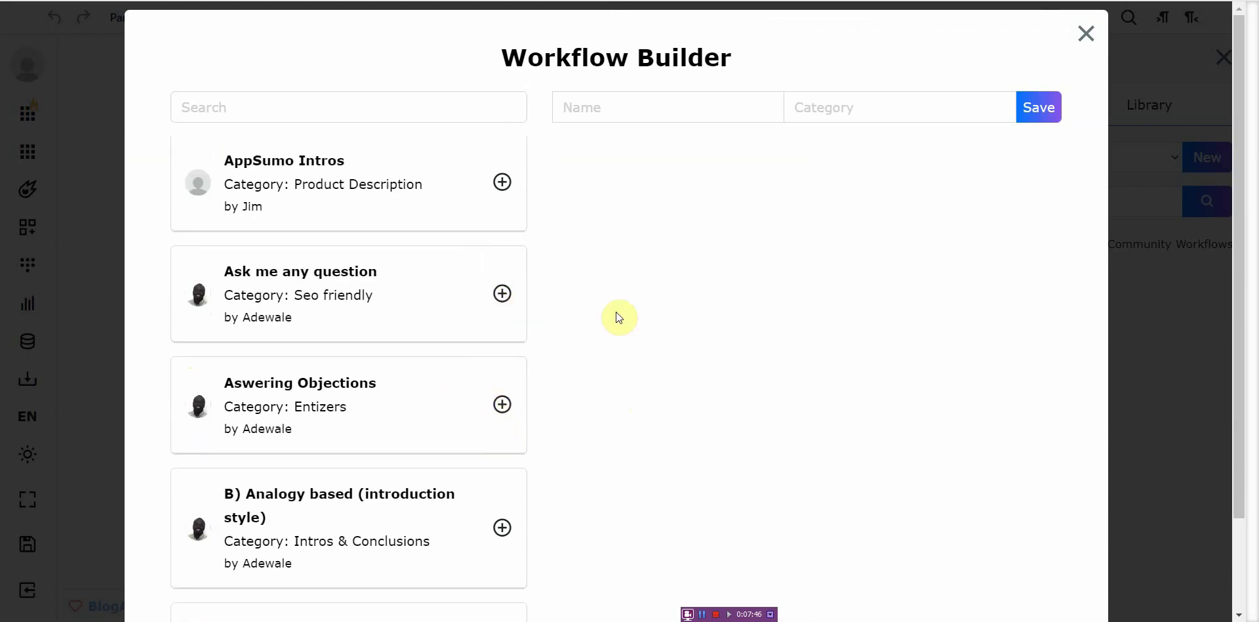
pyautogui.scroll(-5, 499, 375)
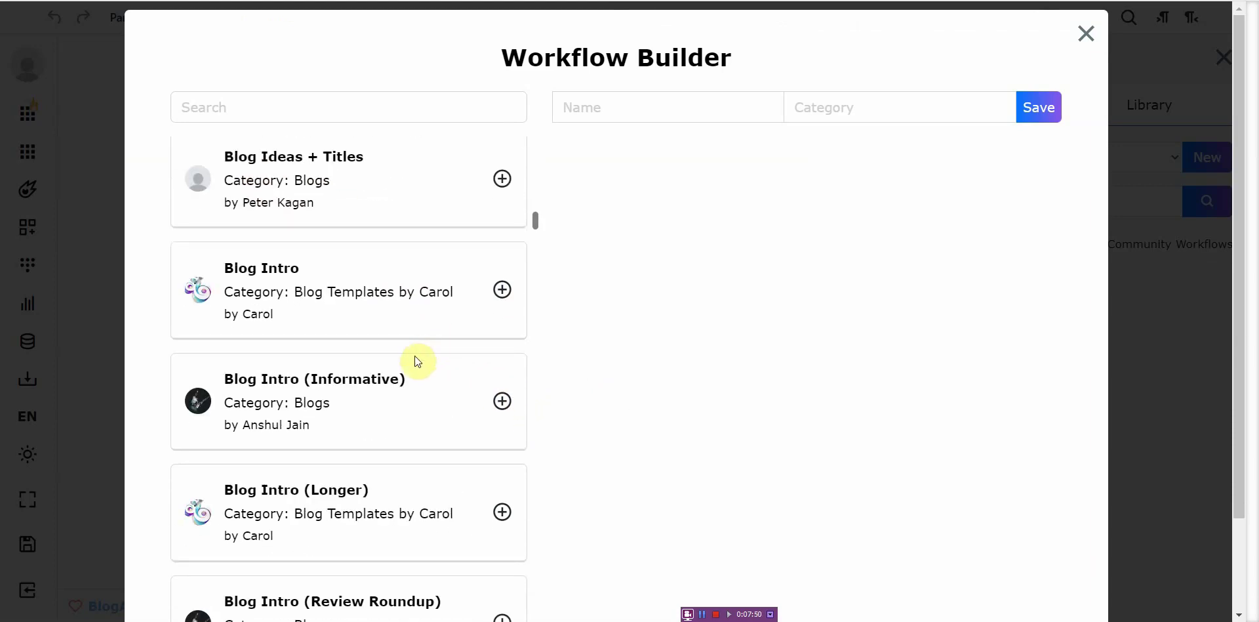
pyautogui.scroll(-5, 434, 475)
pyautogui.scroll(-5, 438, 482)
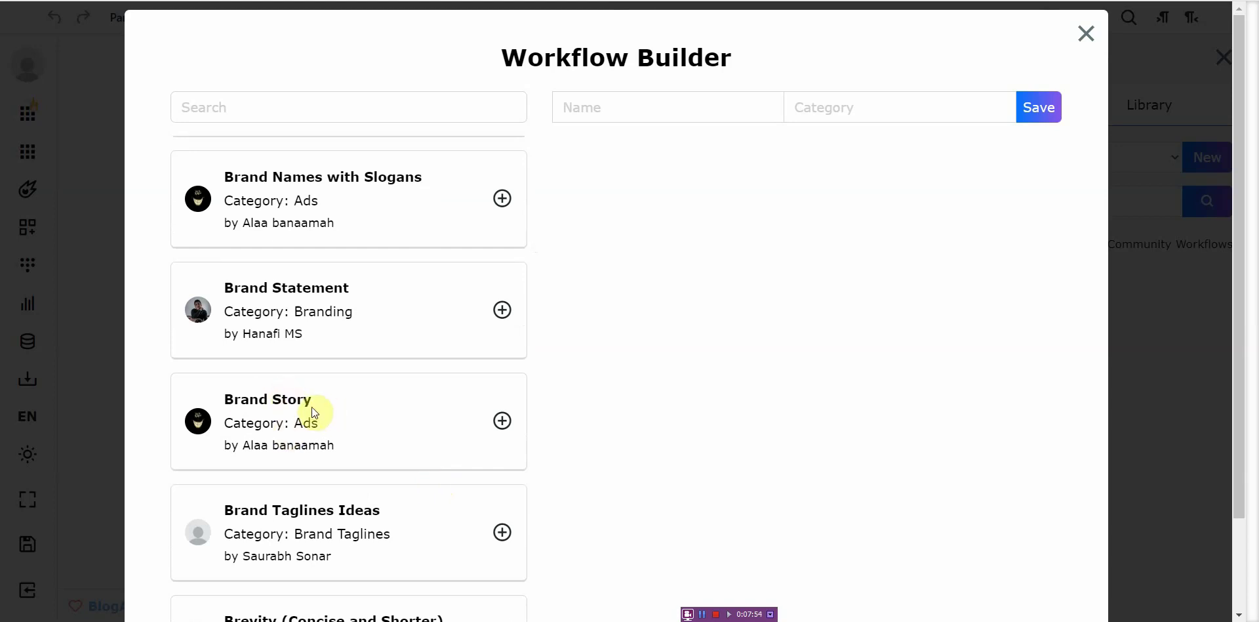
pyautogui.scroll(-5, 384, 282)
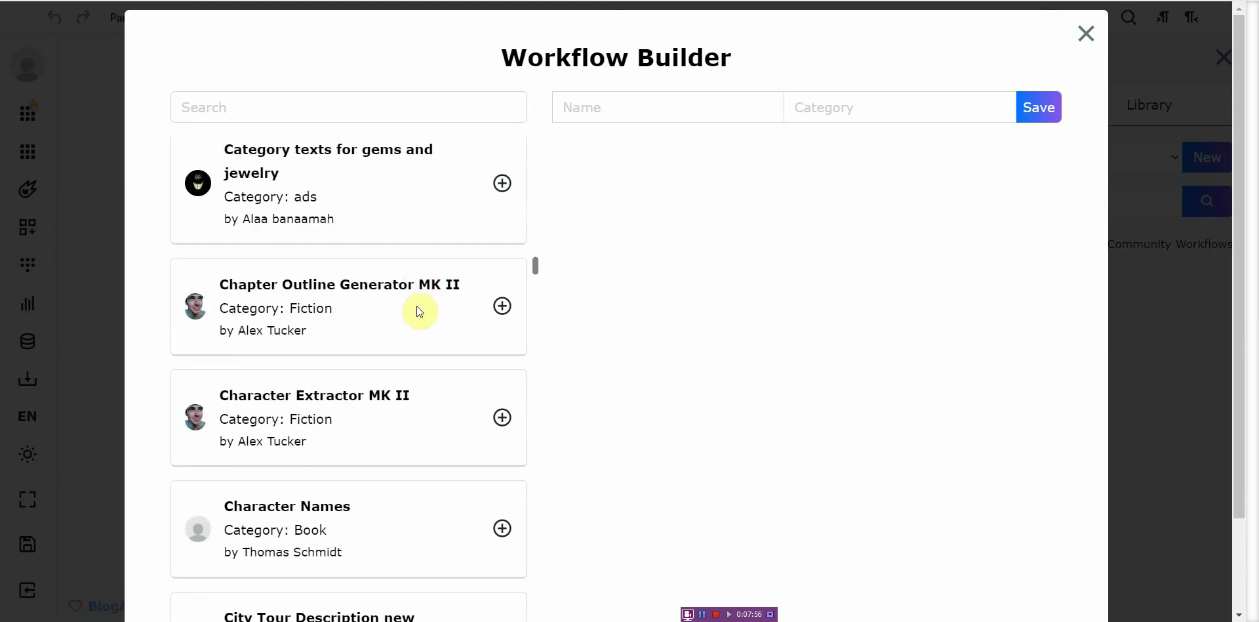
pyautogui.scroll(-5, 415, 308)
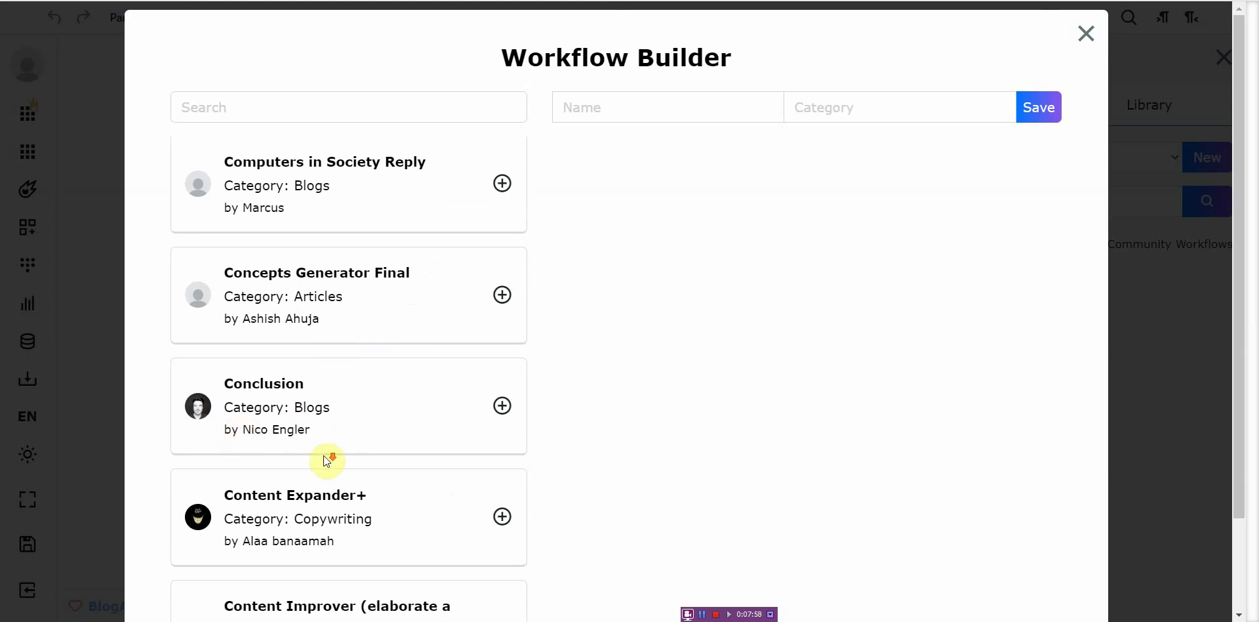
pyautogui.scroll(-15, 324, 462)
pyautogui.scroll(-6, 499, 549)
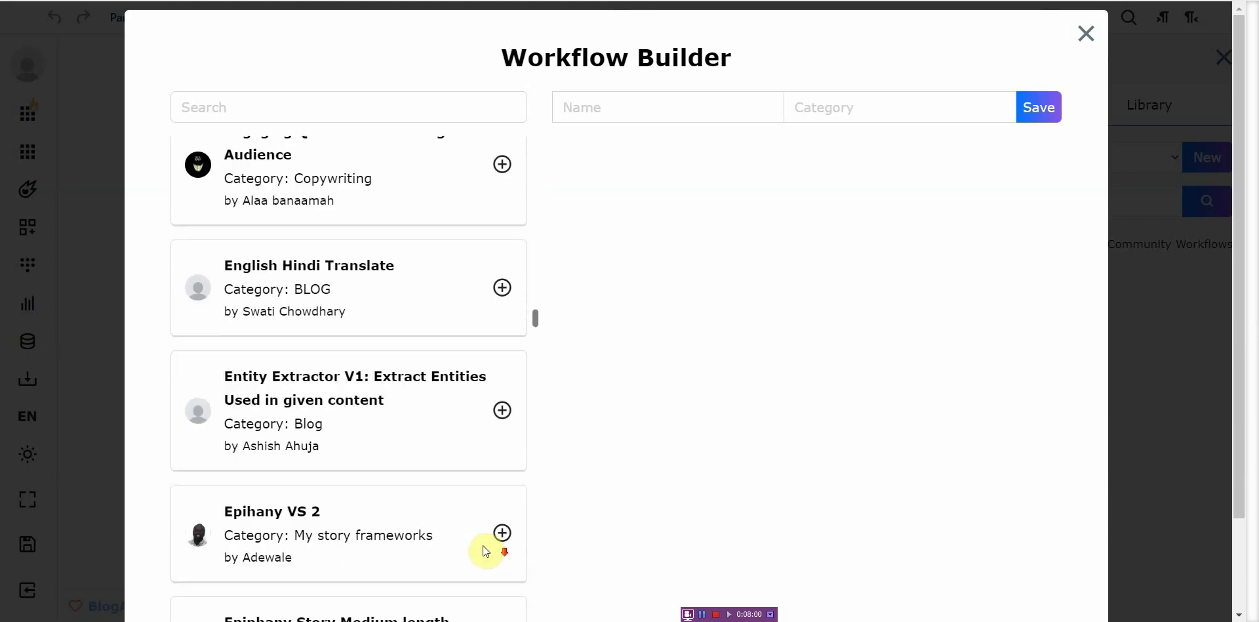
pyautogui.scroll(-12, 396, 496)
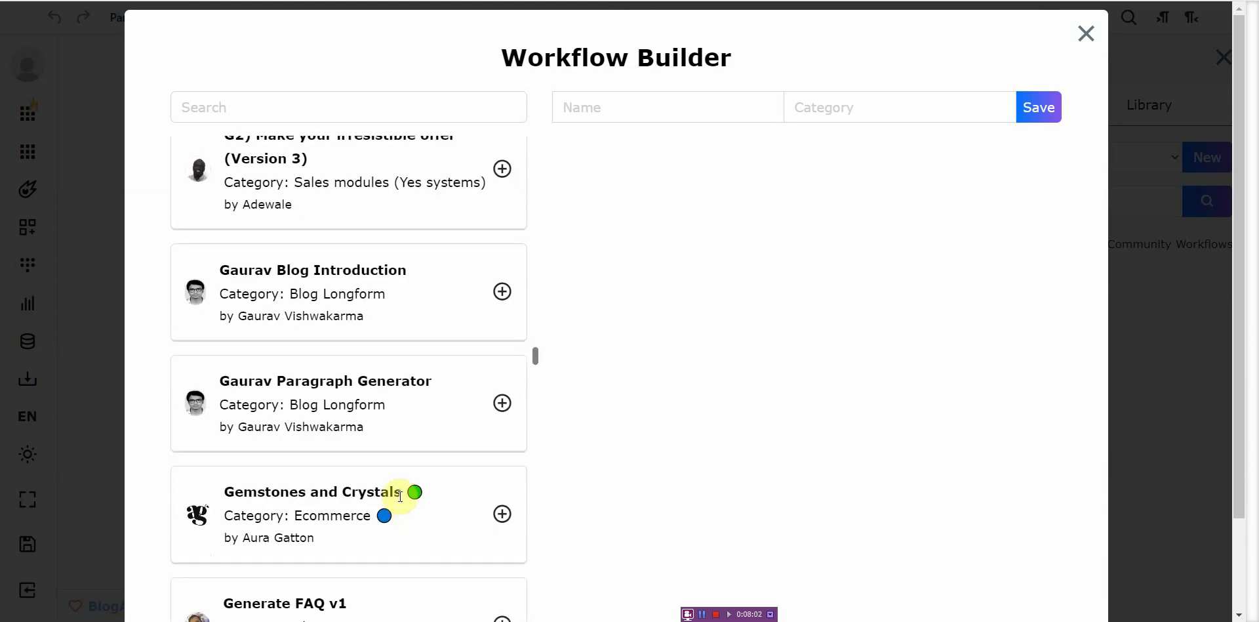
pyautogui.scroll(-1, 401, 494)
pyautogui.scroll(-10, 401, 494)
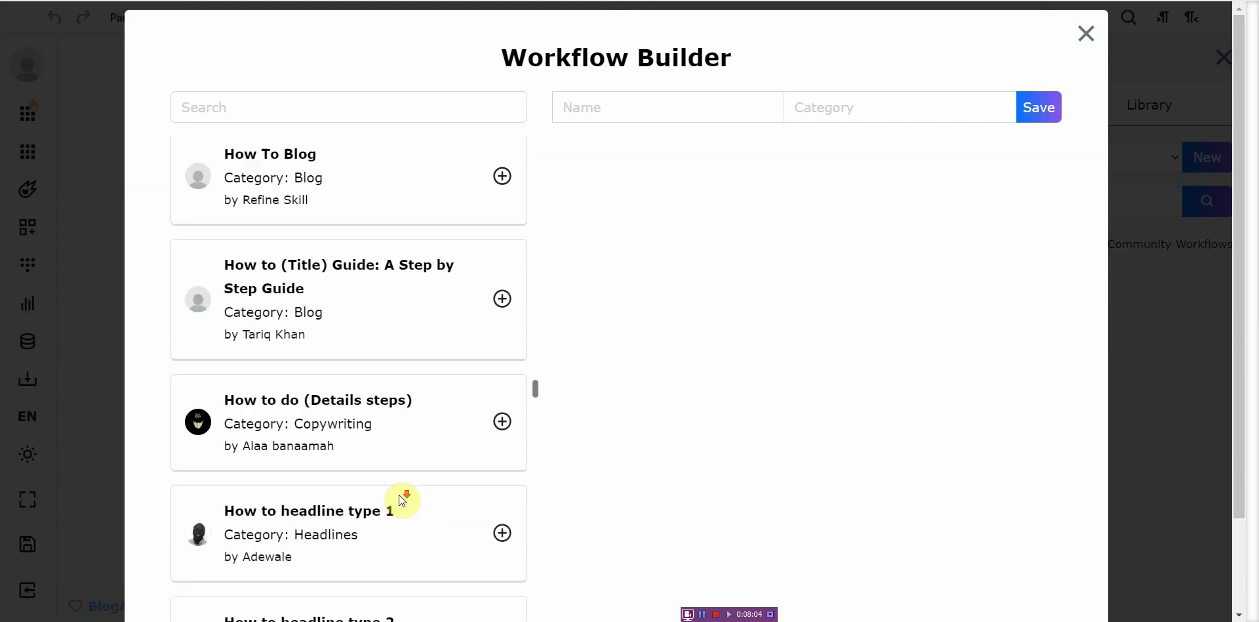
pyautogui.scroll(-8, 399, 494)
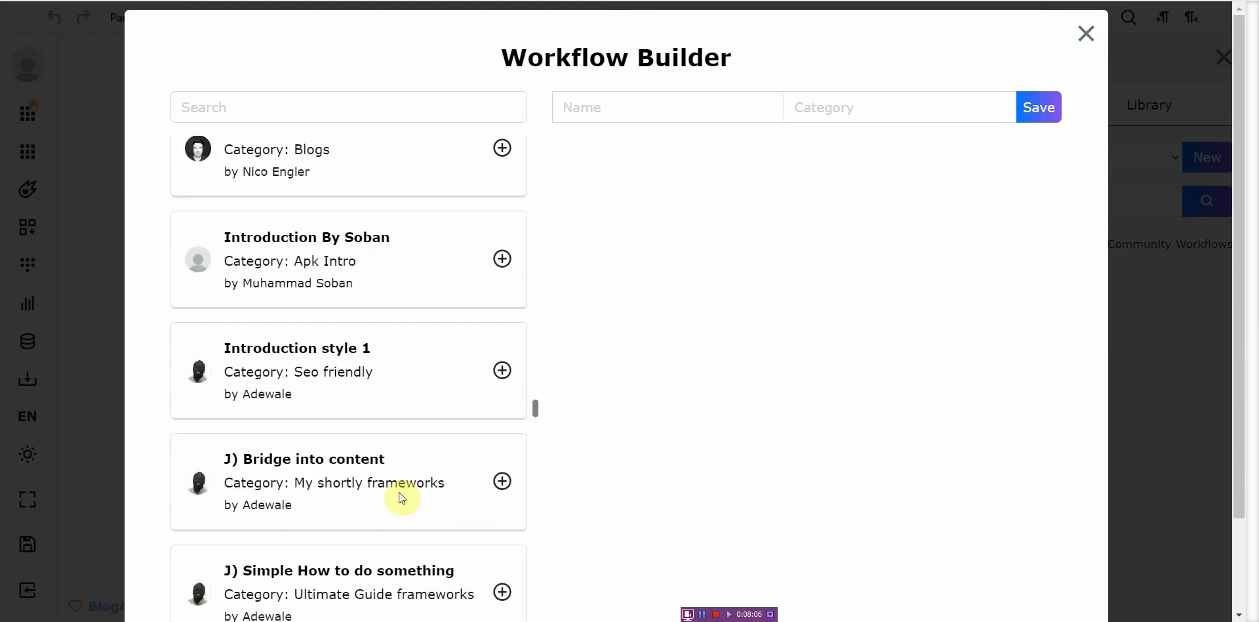
pyautogui.scroll(-8, 398, 493)
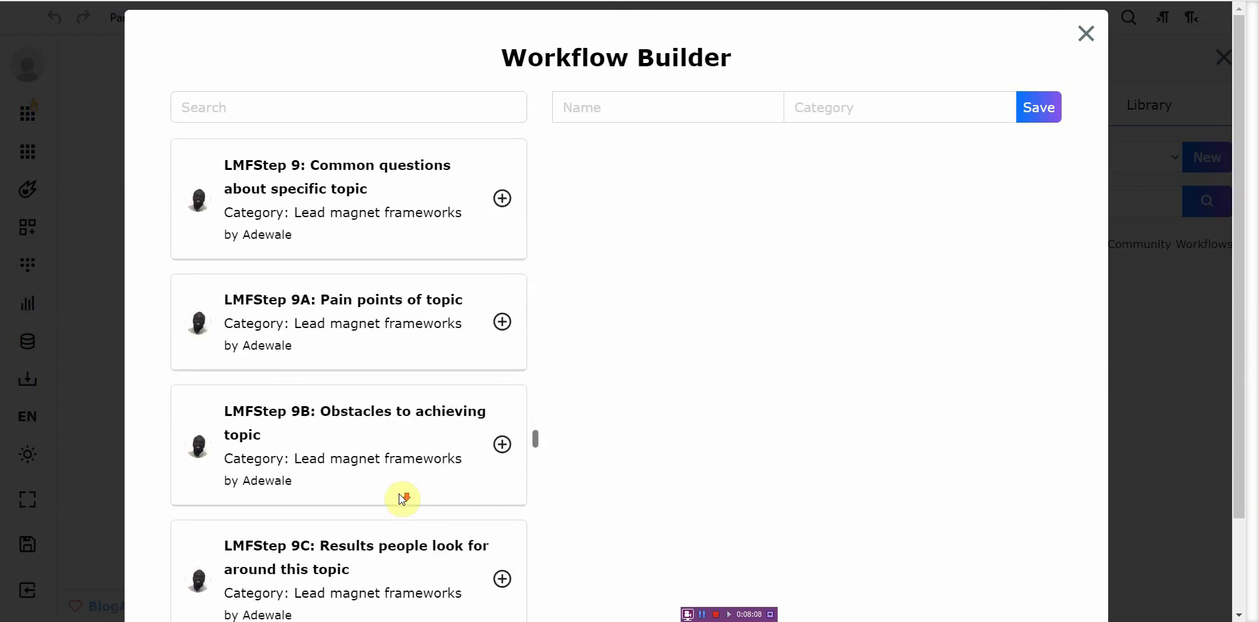
pyautogui.scroll(-5, 401, 495)
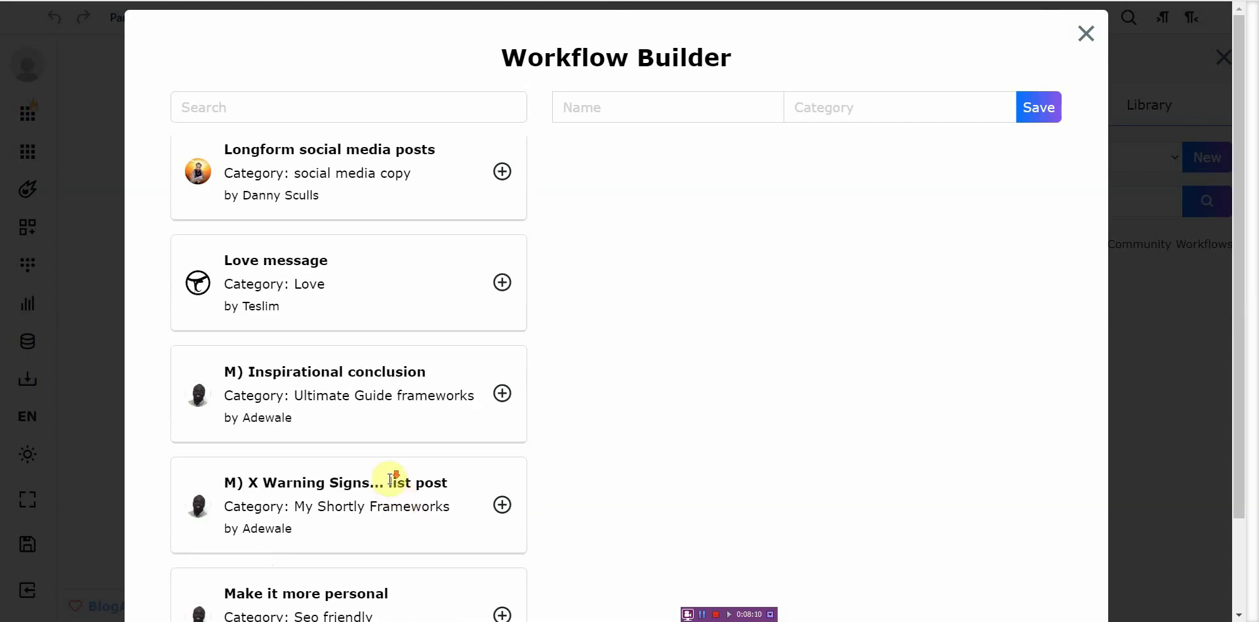
pyautogui.scroll(-10, 399, 493)
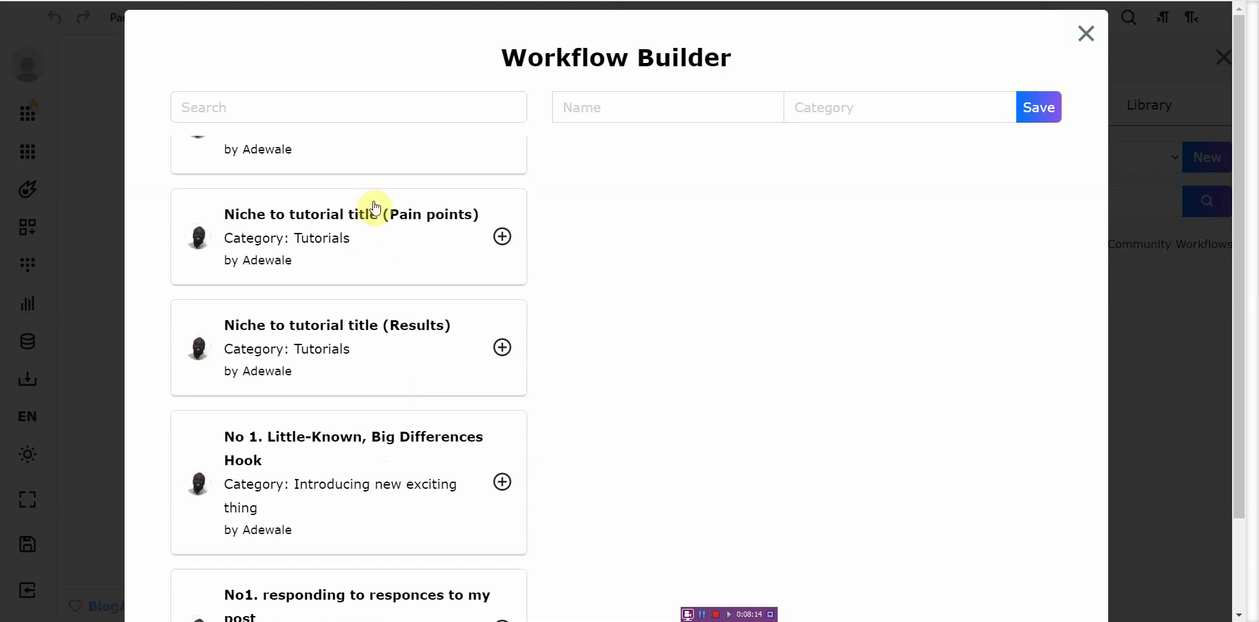
pyautogui.scroll(-10, 435, 323)
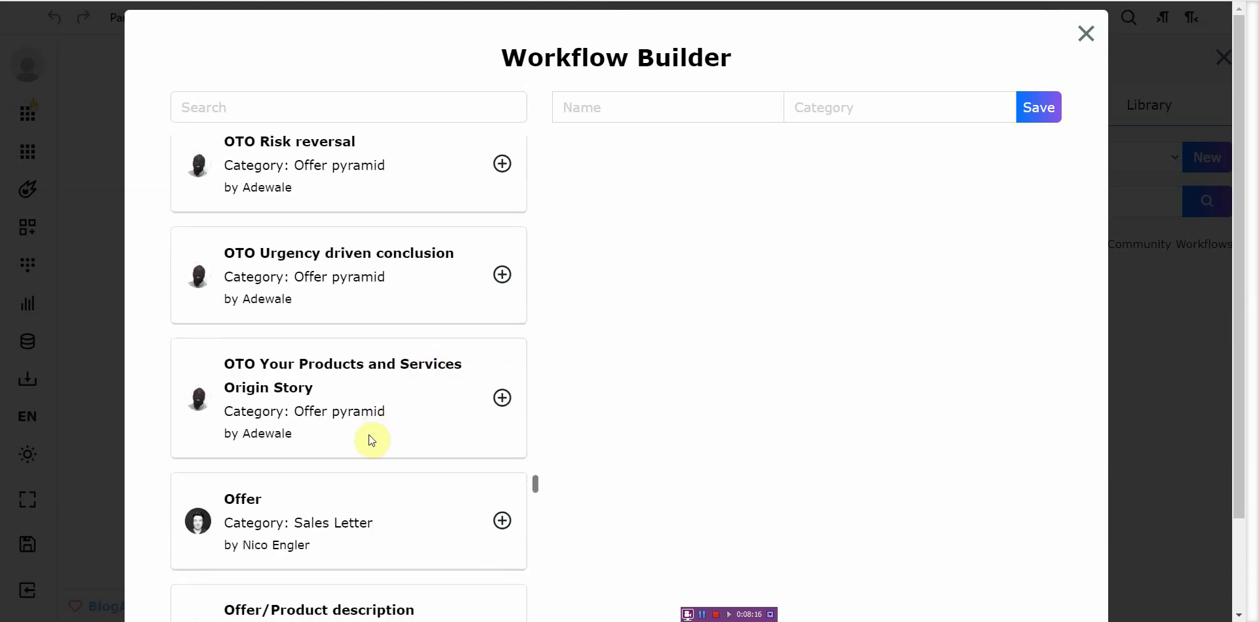
pyautogui.scroll(-5, 359, 449)
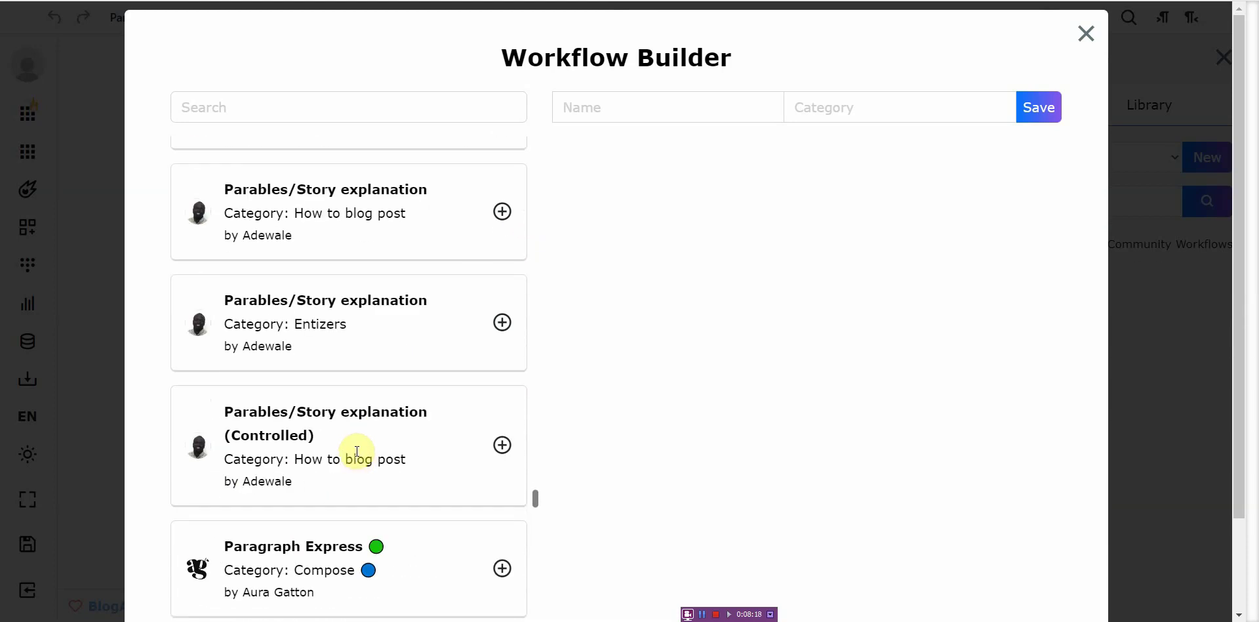
pyautogui.scroll(-5, 356, 452)
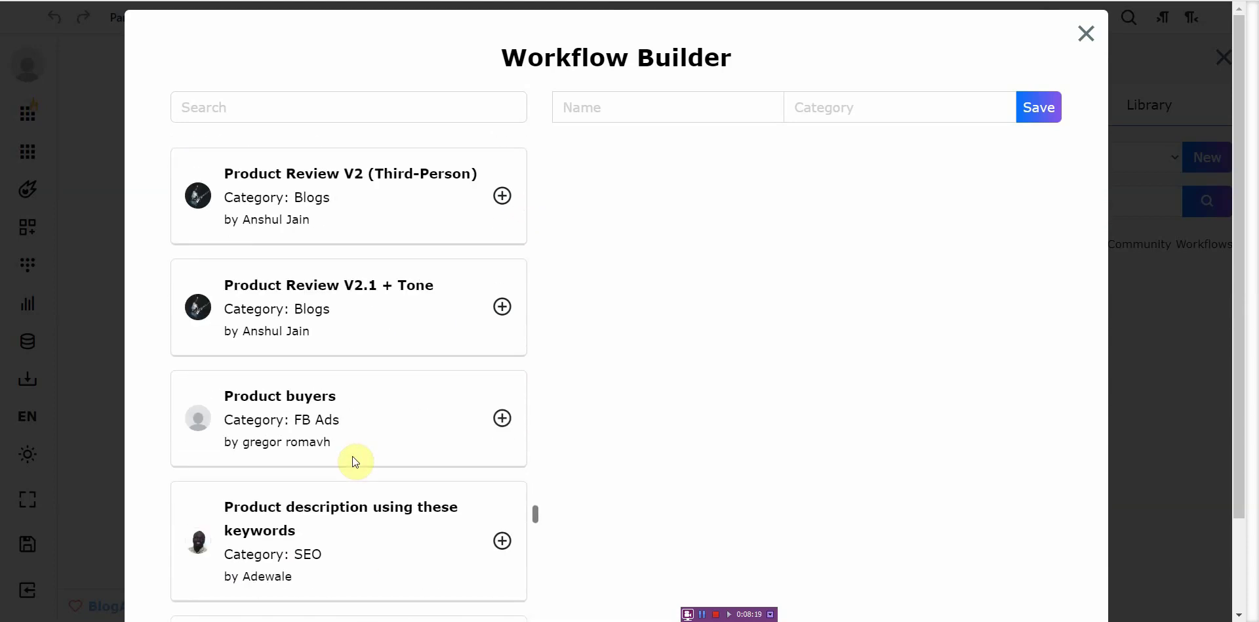
pyautogui.click(1083, 35)
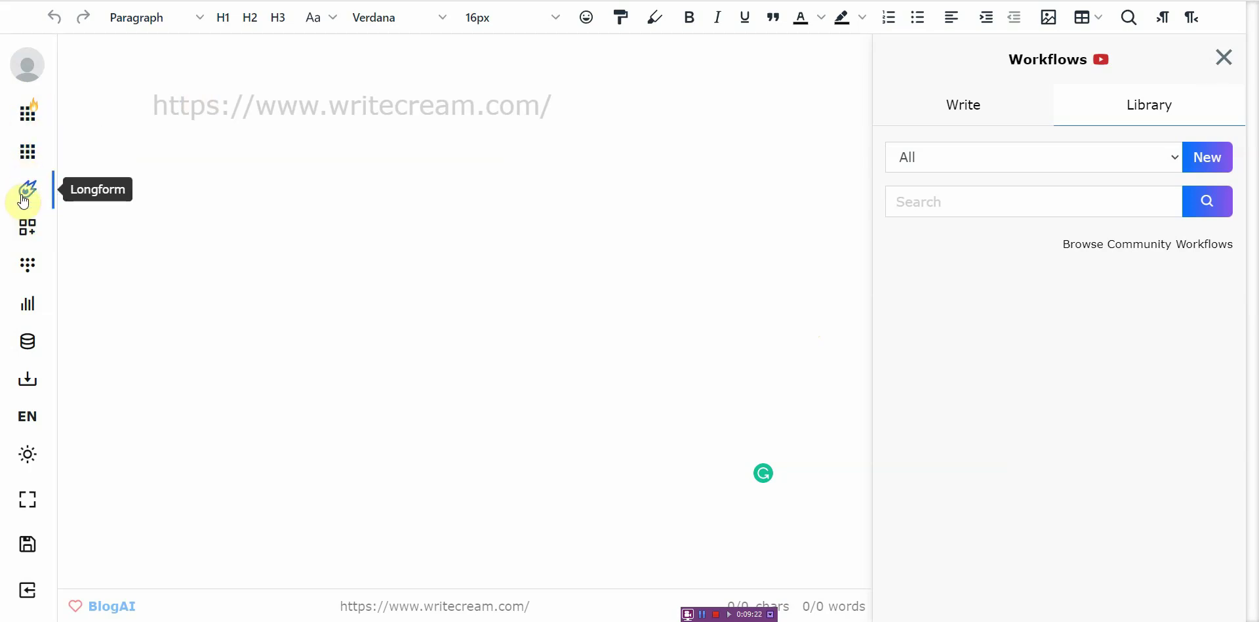
# - Replace the Video Description topic text with 'dog walking, dog training, dog grooming'
pyautogui.click(25, 227)
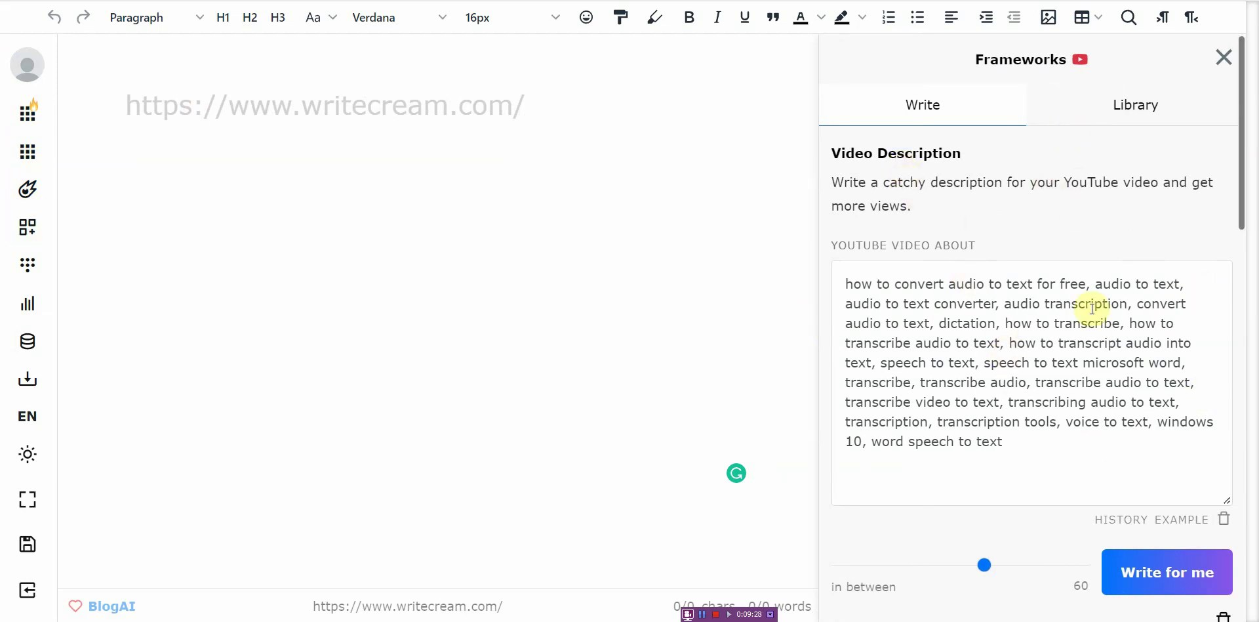
pyautogui.moveTo(1023, 443); pyautogui.dragTo(831, 260)
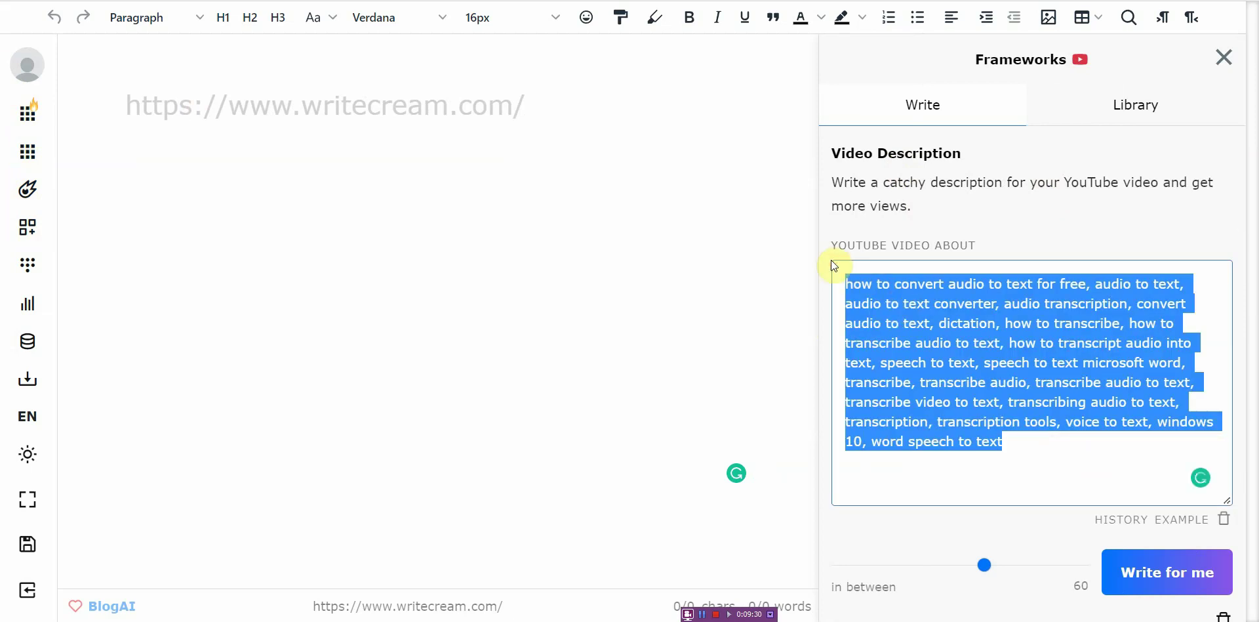
pyautogui.write('do')
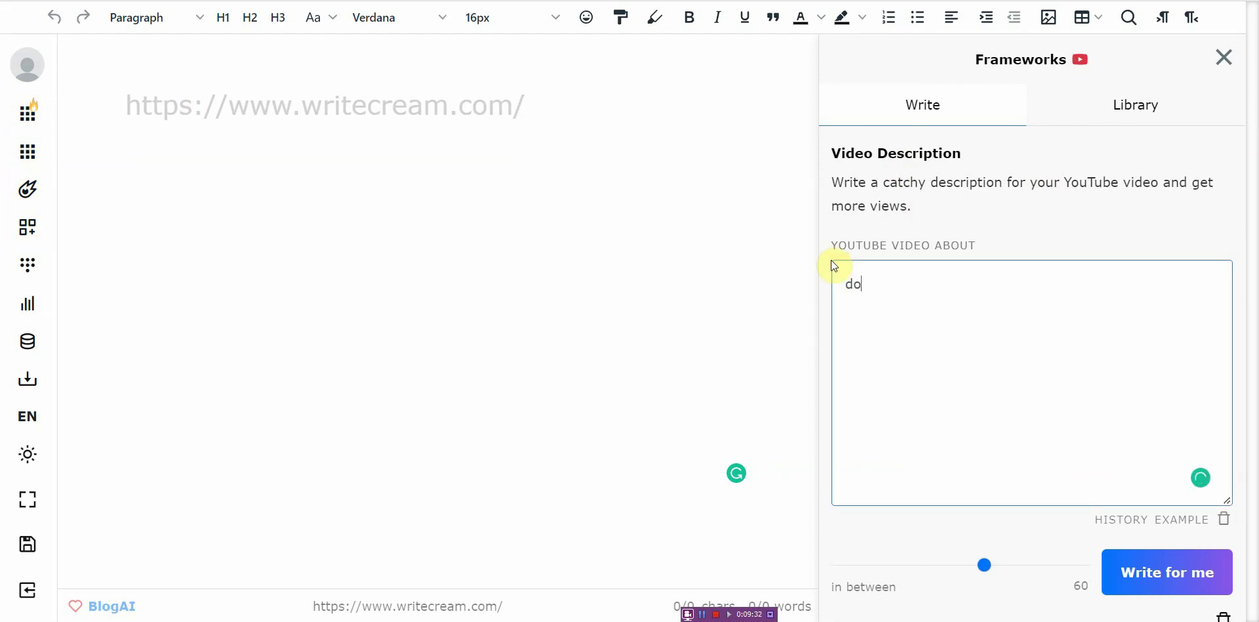
pyautogui.write('g walking, dog training, dog')
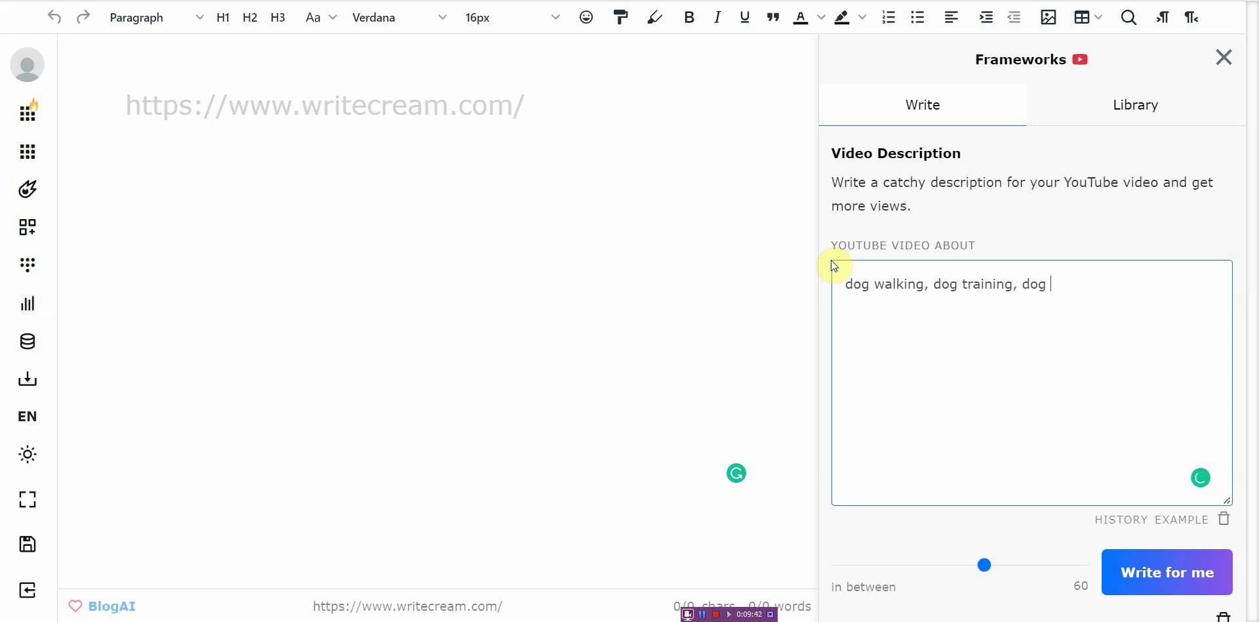
pyautogui.write(' grooming')
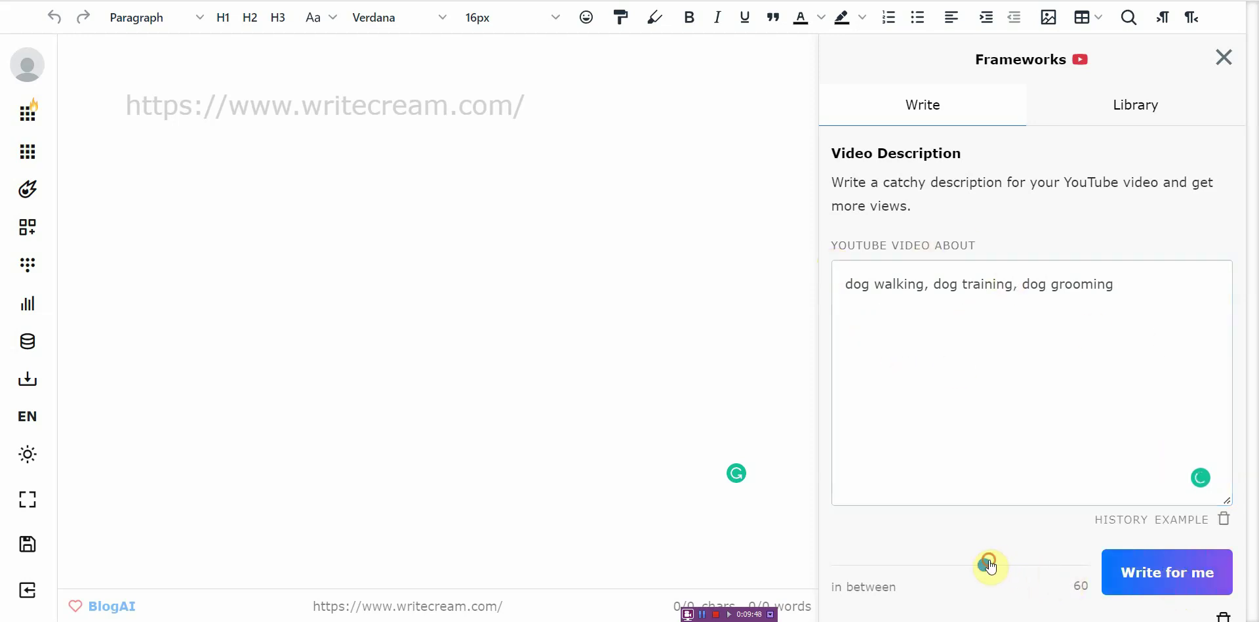
# - Raise the output length from 60 to 65 and generate dog-keyword video descriptions
pyautogui.moveTo(987, 563); pyautogui.dragTo(997, 563)
pyautogui.click(1207, 577)
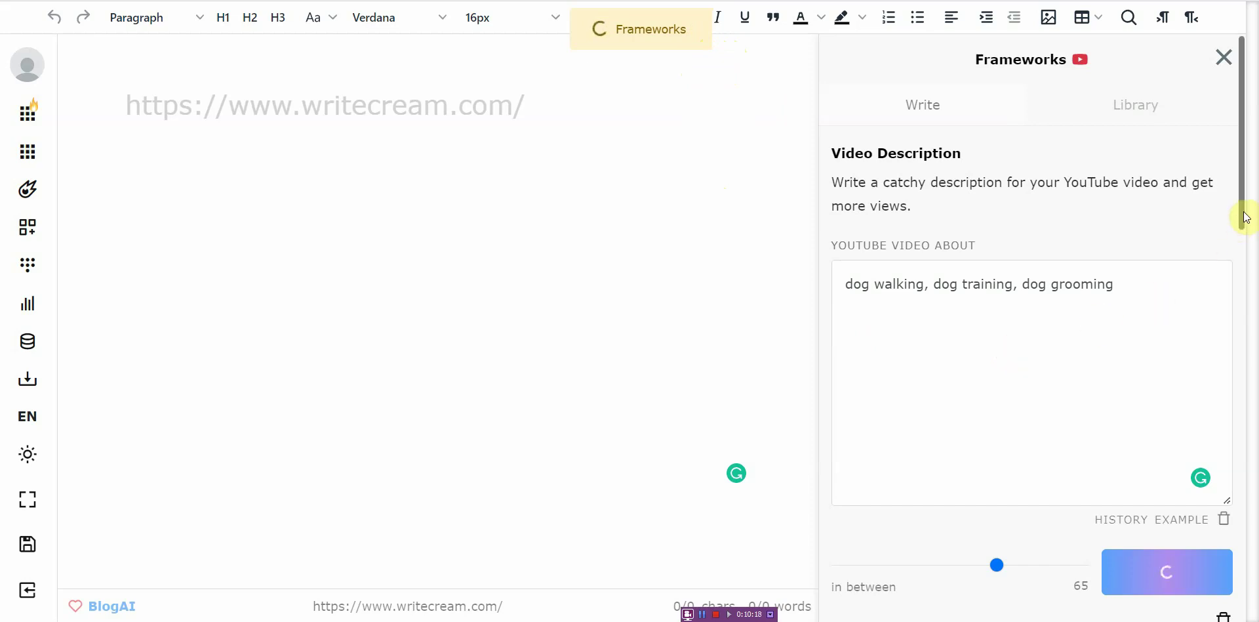
pyautogui.scroll(3, 1246, 210)
pyautogui.moveTo(1247, 199); pyautogui.dragTo(1250, 179)
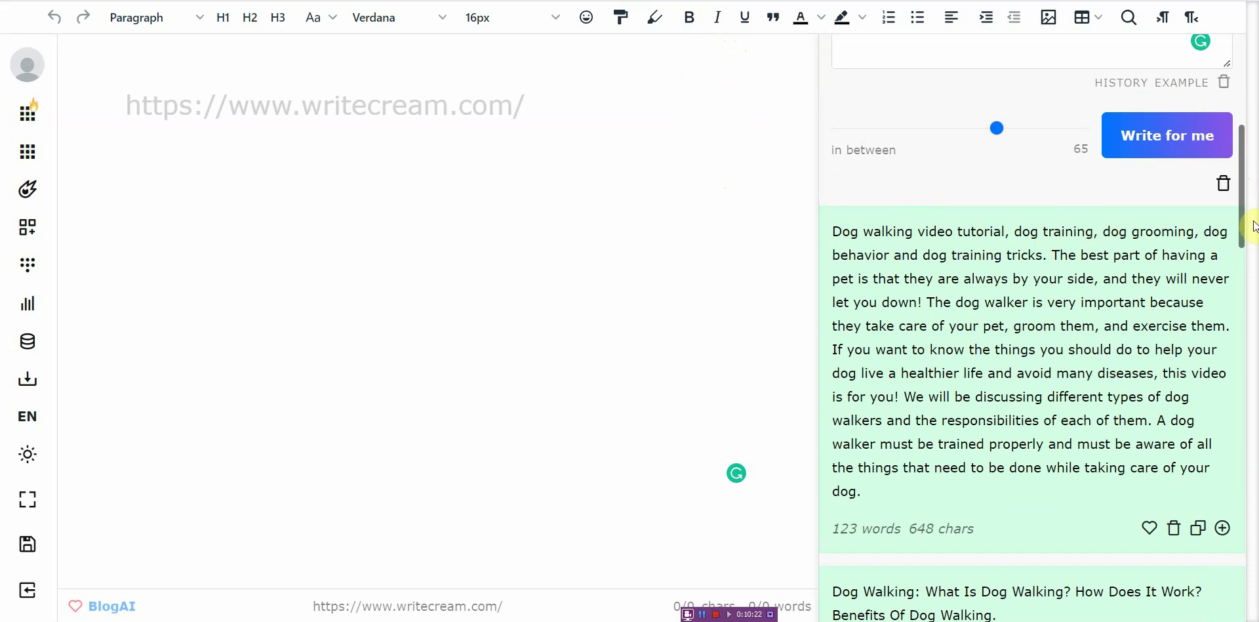
pyautogui.moveTo(1242, 226); pyautogui.dragTo(1243, 228)
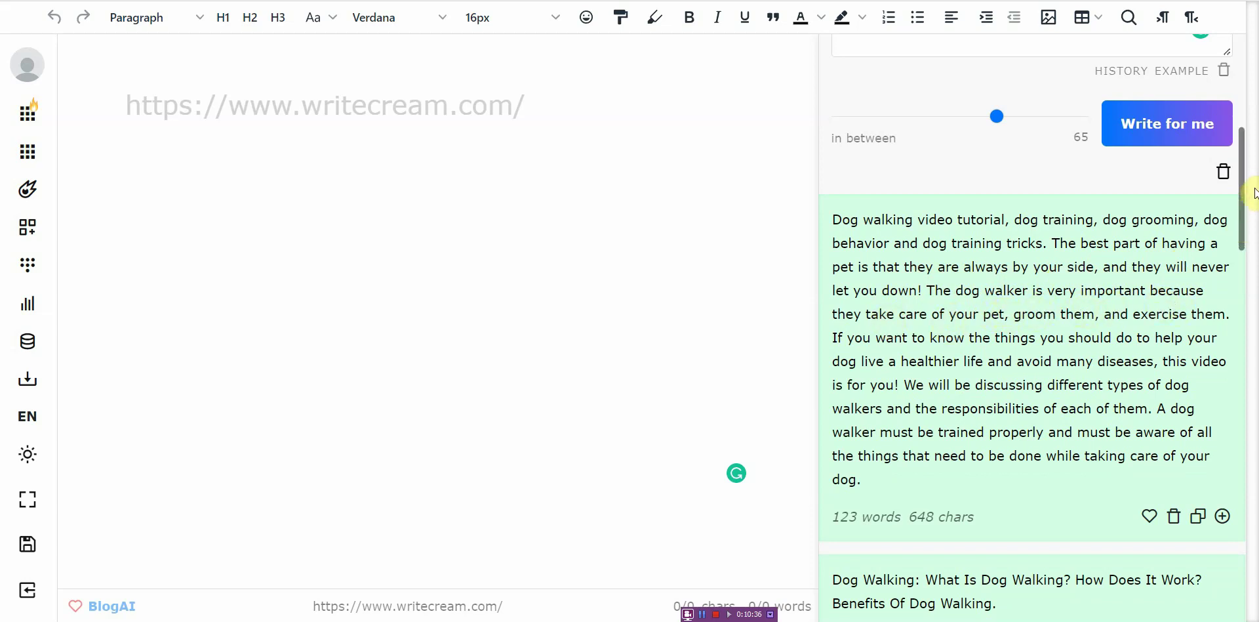
pyautogui.moveTo(1254, 193); pyautogui.dragTo(1243, 301)
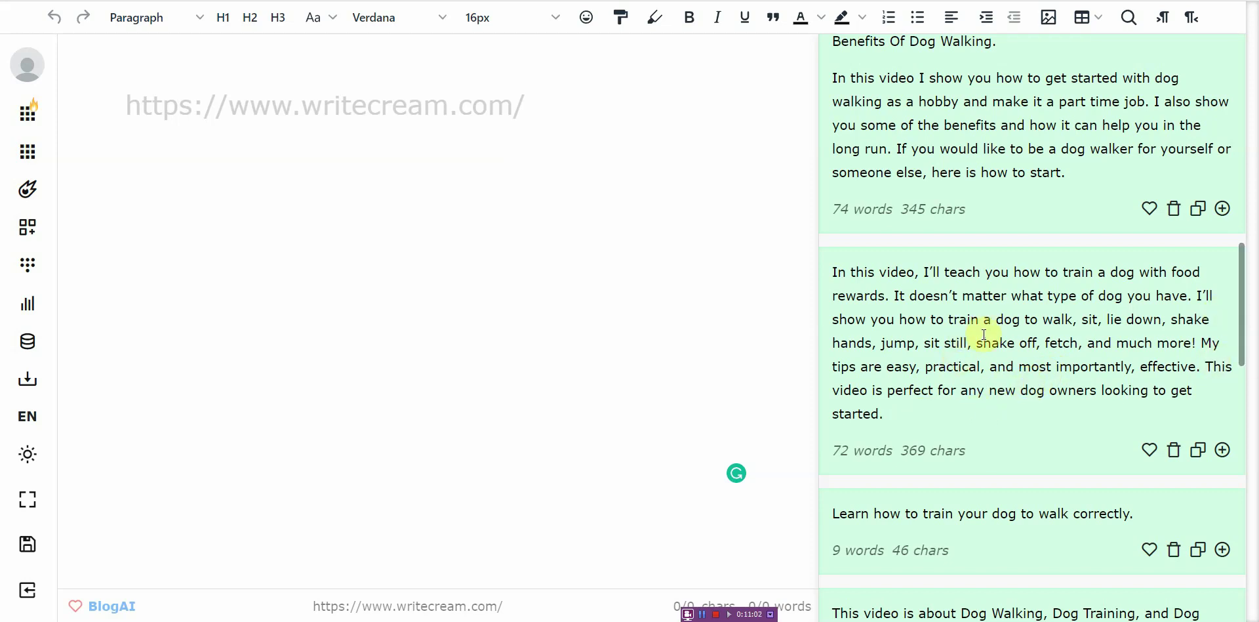
pyautogui.scroll(10, 1009, 321)
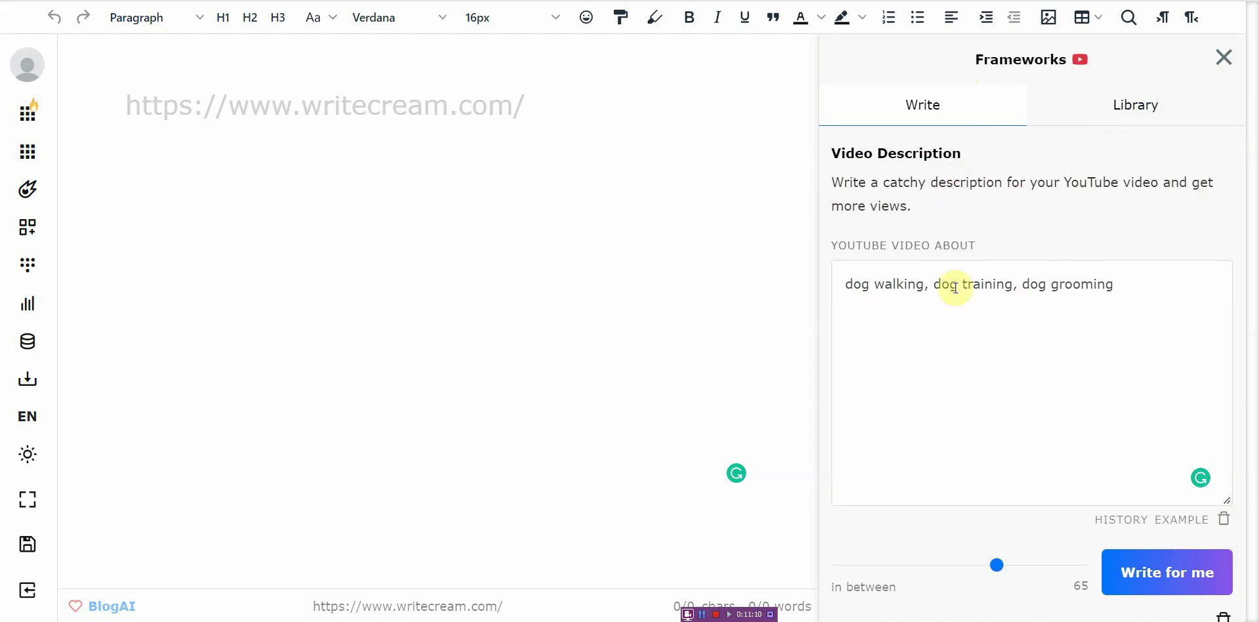
pyautogui.moveTo(1157, 283); pyautogui.dragTo(804, 292)
pyautogui.click(938, 338)
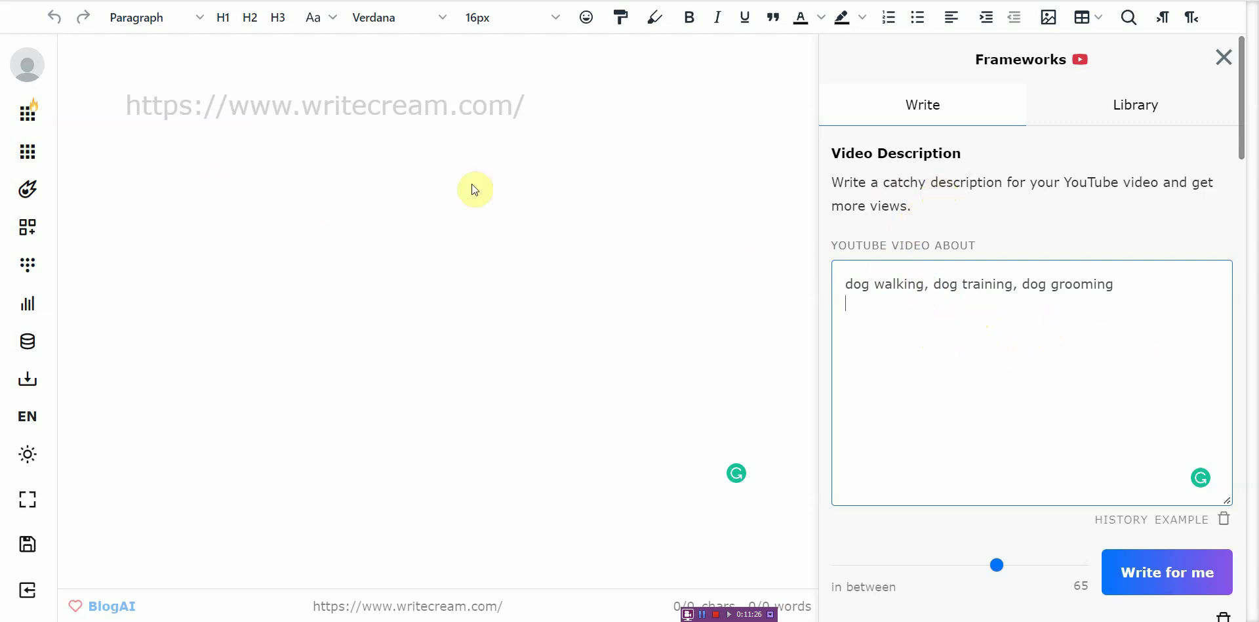
# - In the Longform panel, generate an outline, a brief and a headline from the keywords
pyautogui.click(19, 194)
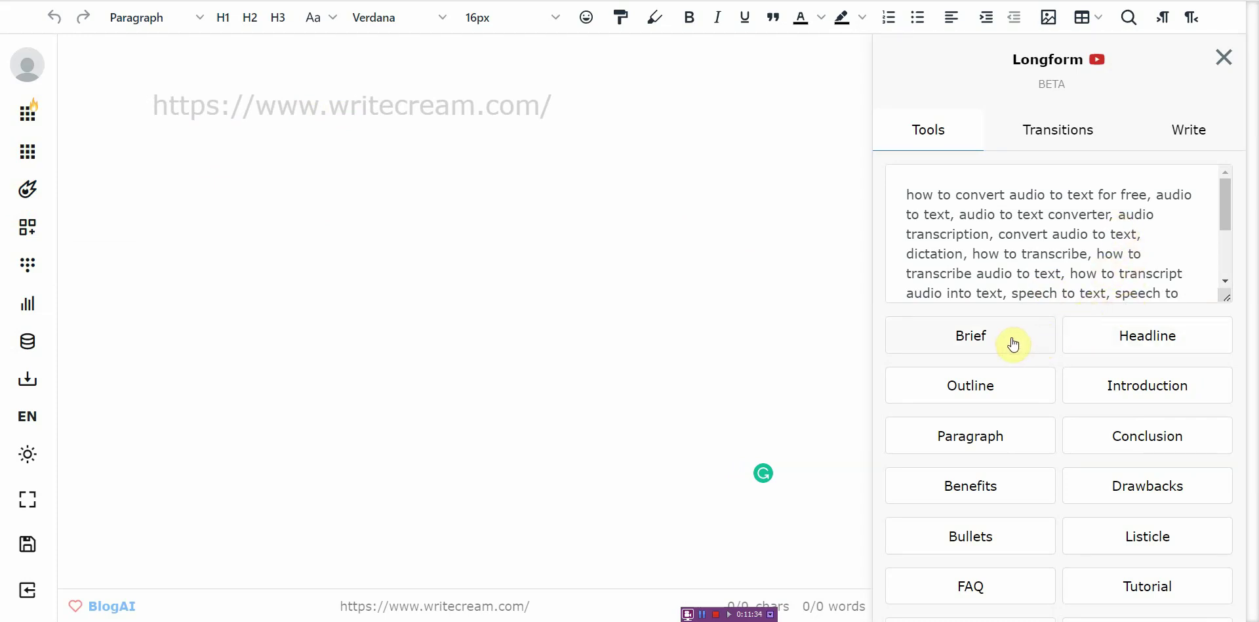
pyautogui.click(985, 387)
pyautogui.click(984, 349)
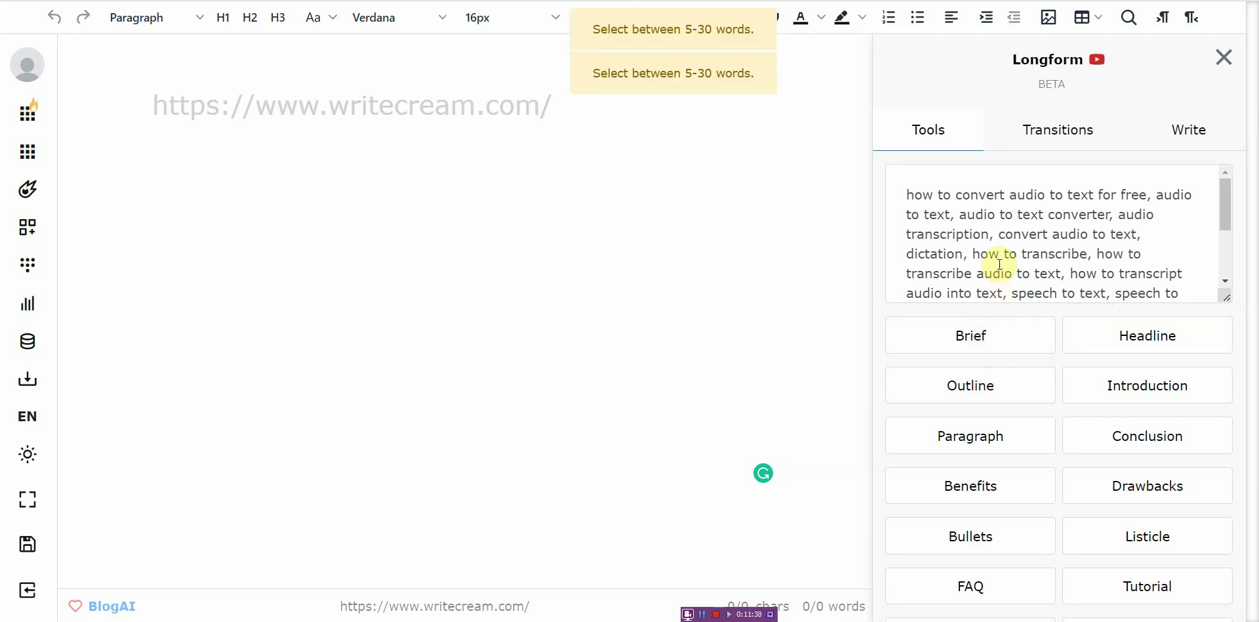
pyautogui.click(277, 191)
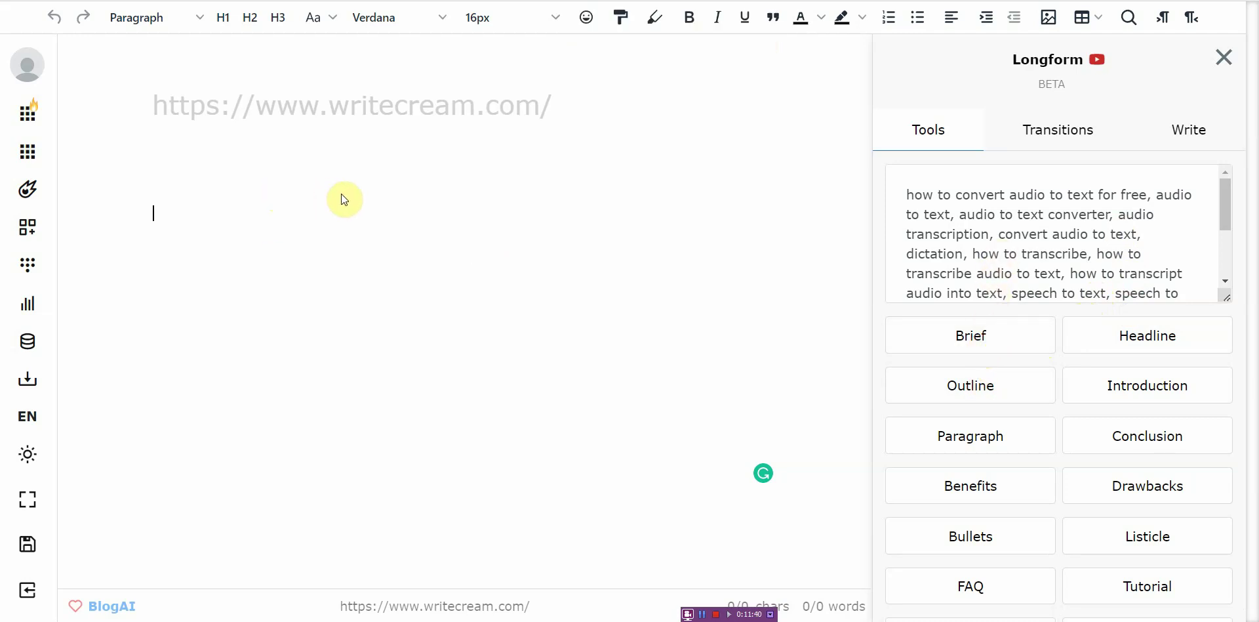
pyautogui.click(1116, 340)
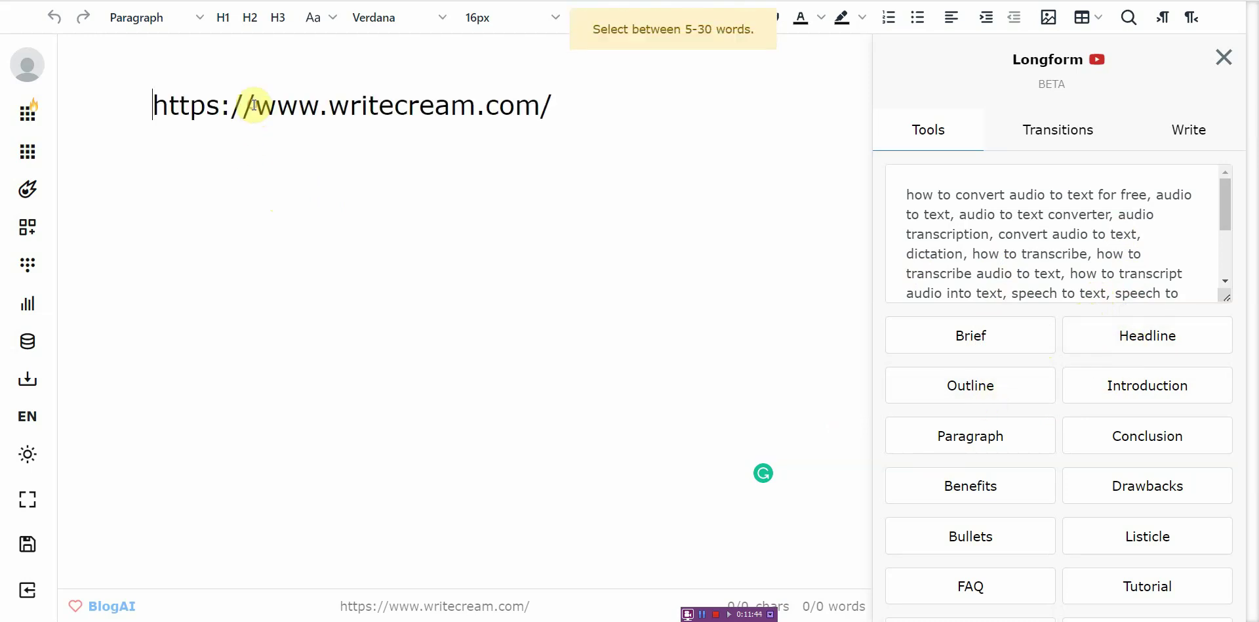
# - Retitle the document 'Dog Walking' and generate a brief from the keywords
pyautogui.tripleClick(270, 119)
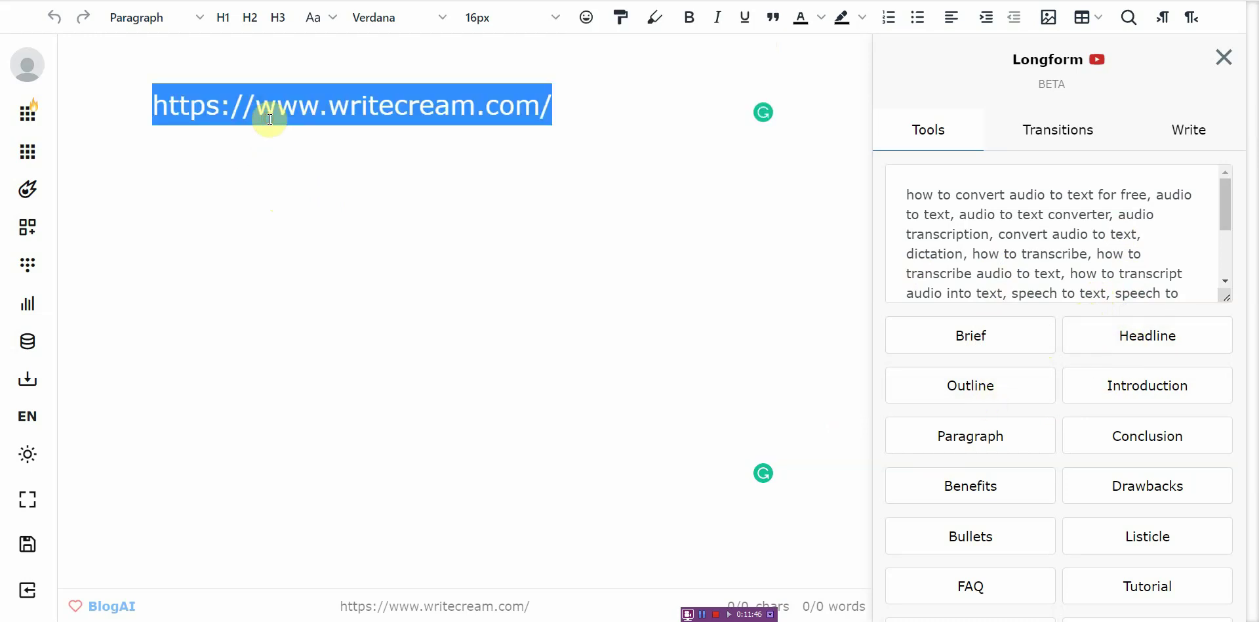
pyautogui.write('Dog')
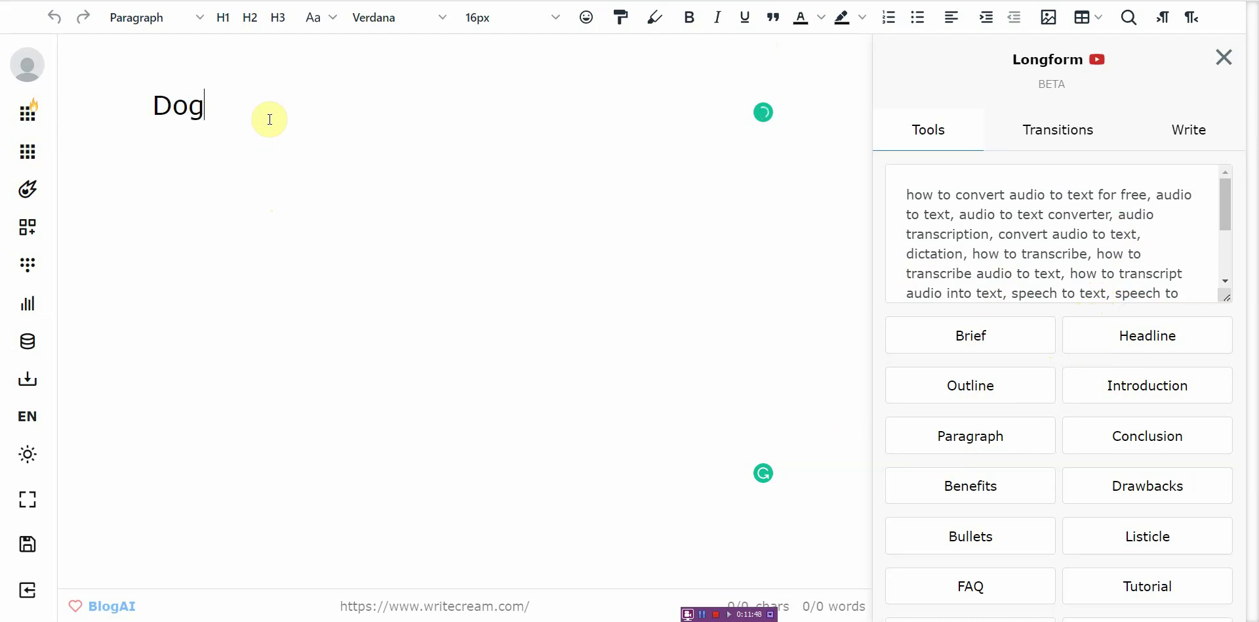
pyautogui.write(' Walking')
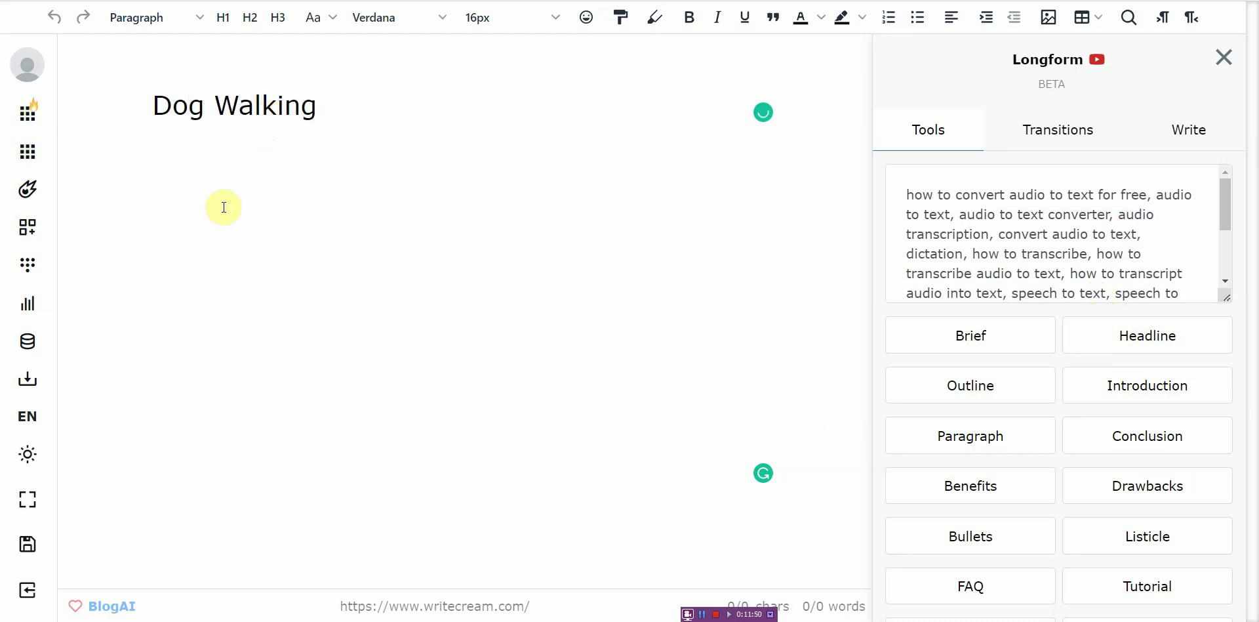
pyautogui.click(222, 205)
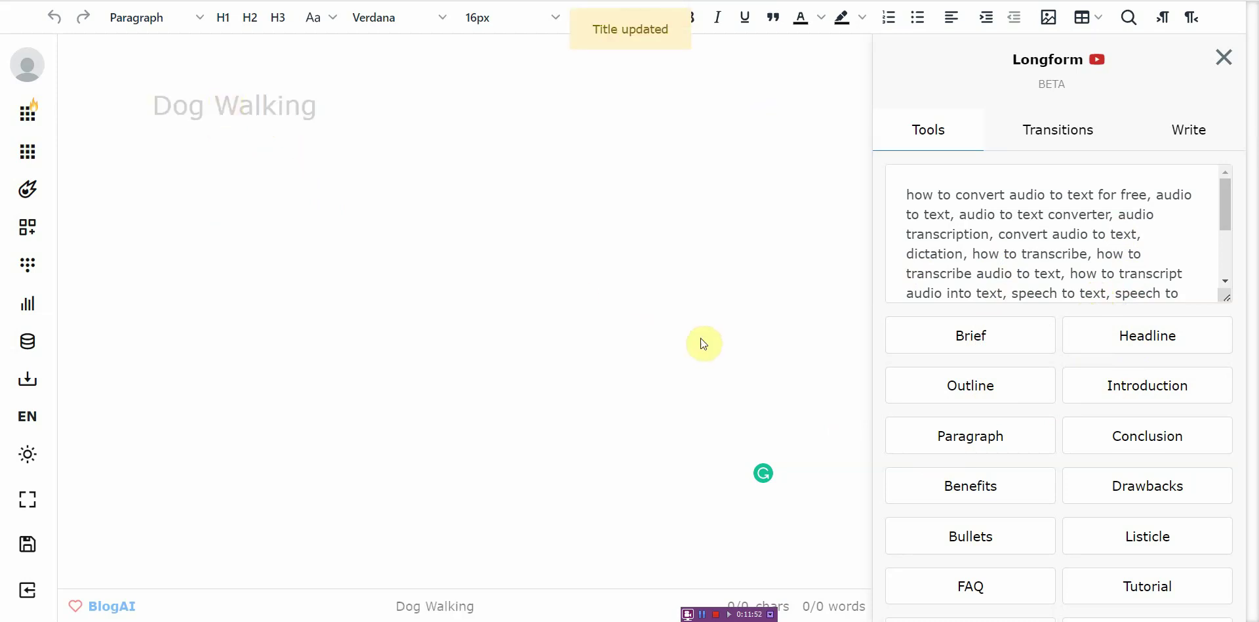
pyautogui.click(971, 337)
# - Replace the Longform keyword box text with 'I would like to show you several steps on how to walk your dog'
pyautogui.doubleClick(1030, 213)
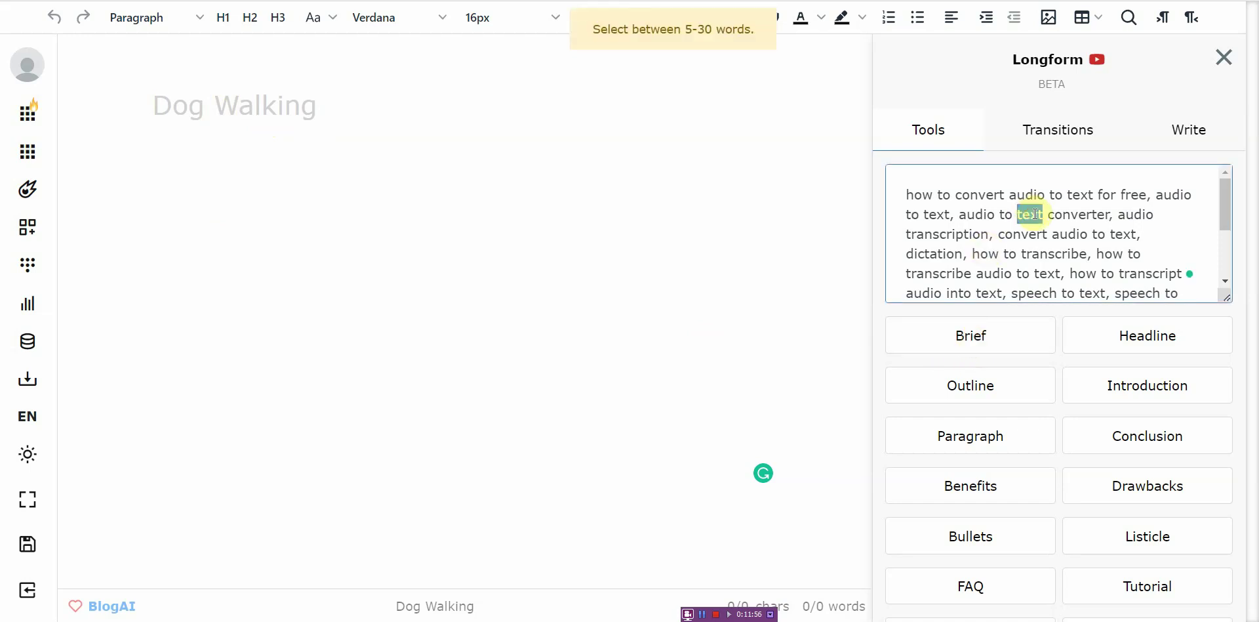
pyautogui.scroll(-2, 1219, 229)
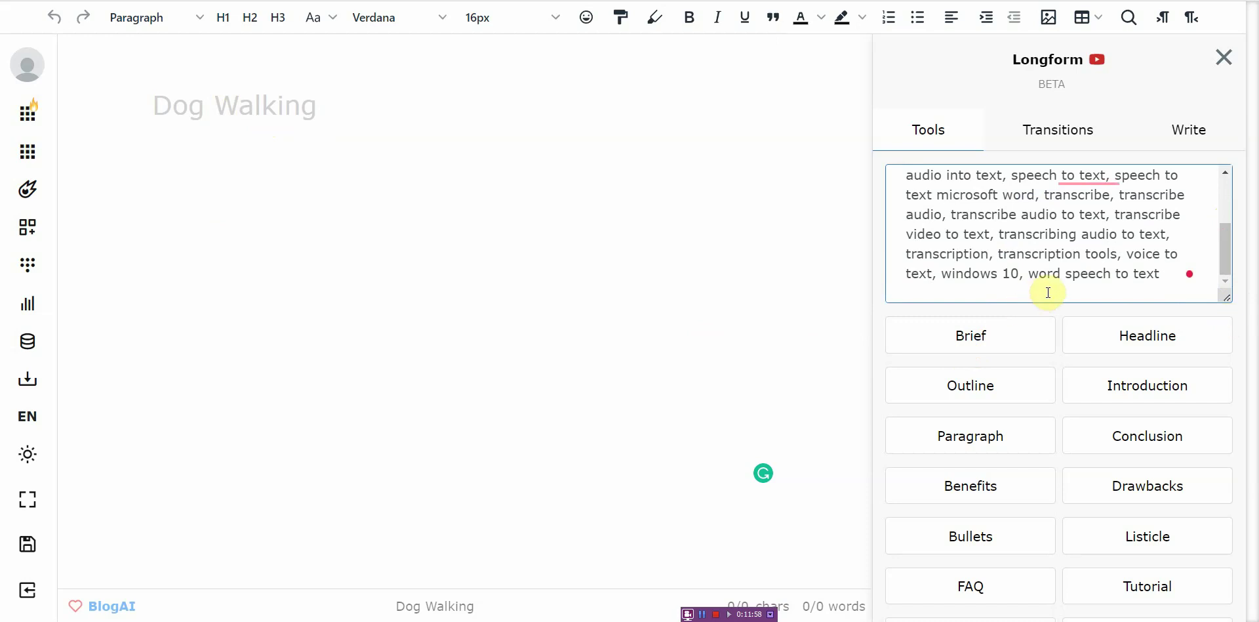
pyautogui.hotkey('ctrl', 'a')
pyautogui.write('t')
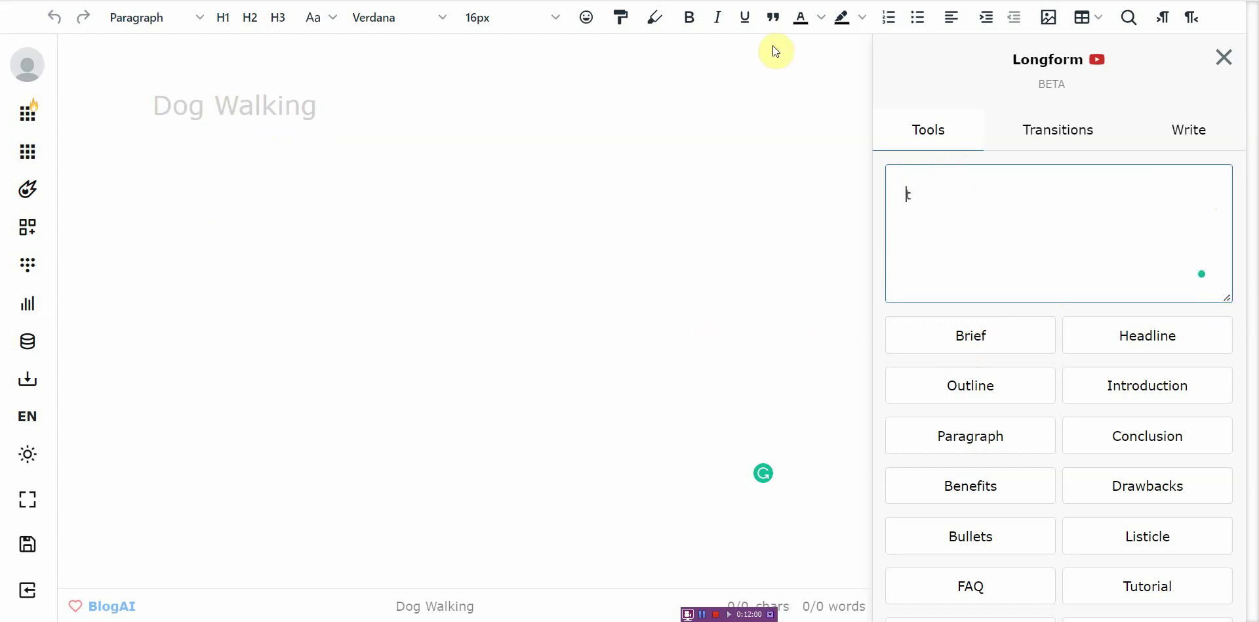
pyautogui.doubleClick(920, 190)
pyautogui.write('I would like to show you several ste')
pyautogui.press('BackSpace')
pyautogui.press('BackSpace')
pyautogui.write('teps on how to')
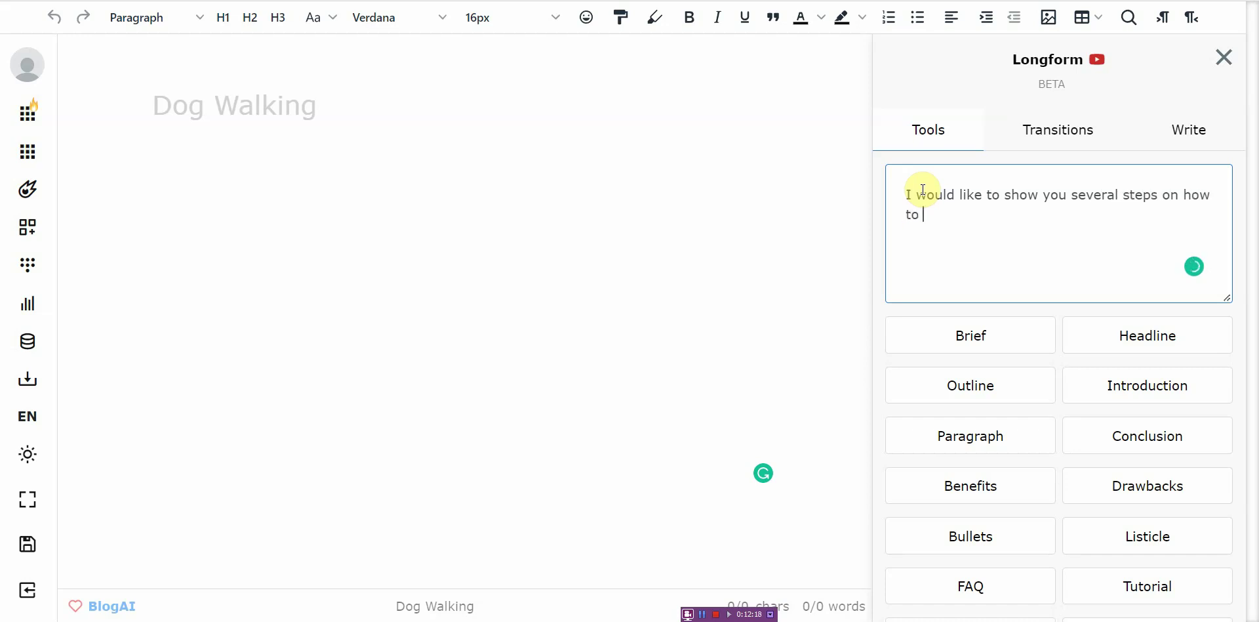
pyautogui.write(' walk your dog.')
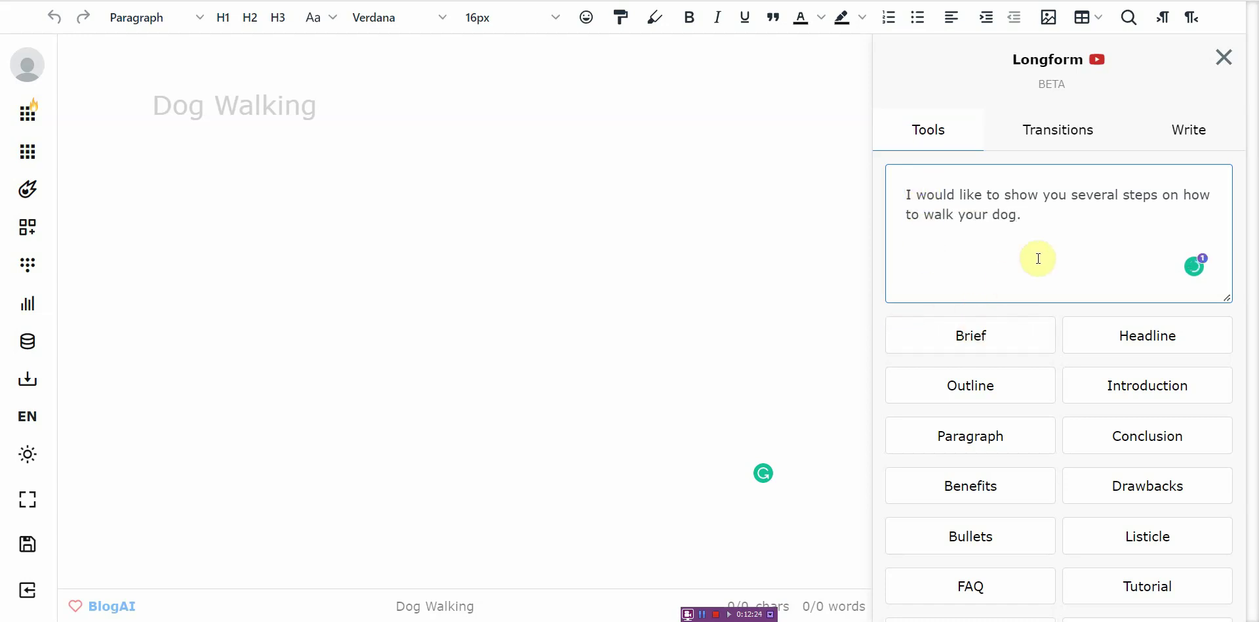
# - Generate a brief and outline from the sentence, move it into the document body, and brief it
pyautogui.moveTo(1039, 249); pyautogui.dragTo(893, 171)
pyautogui.click(975, 330)
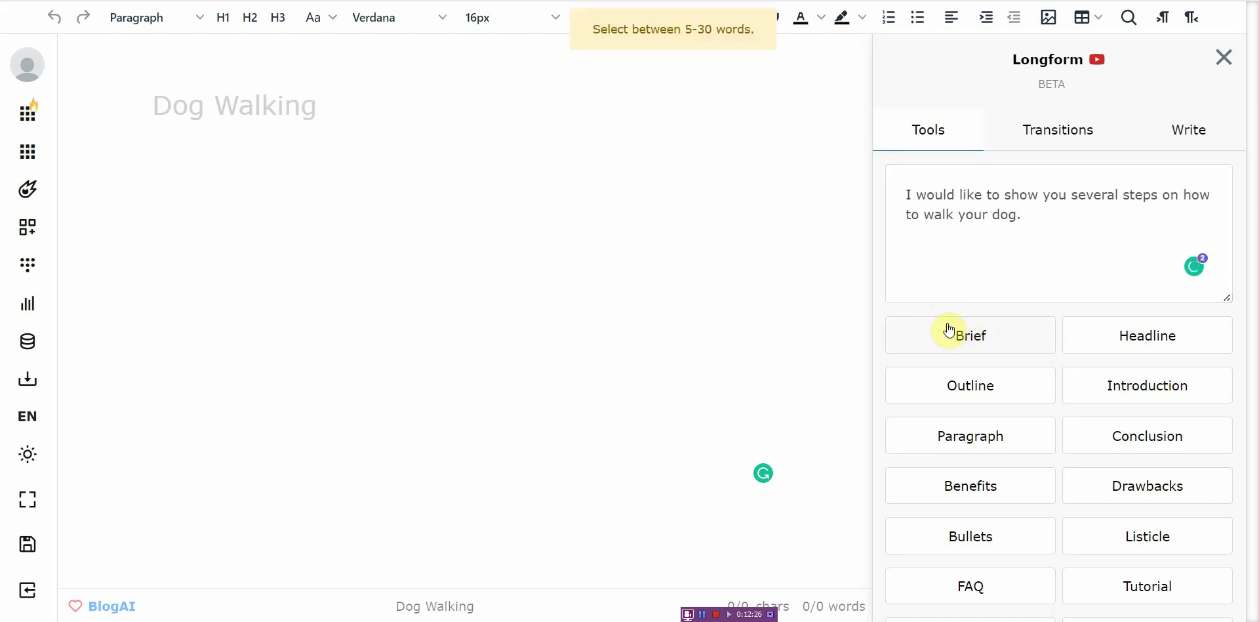
pyautogui.click(992, 392)
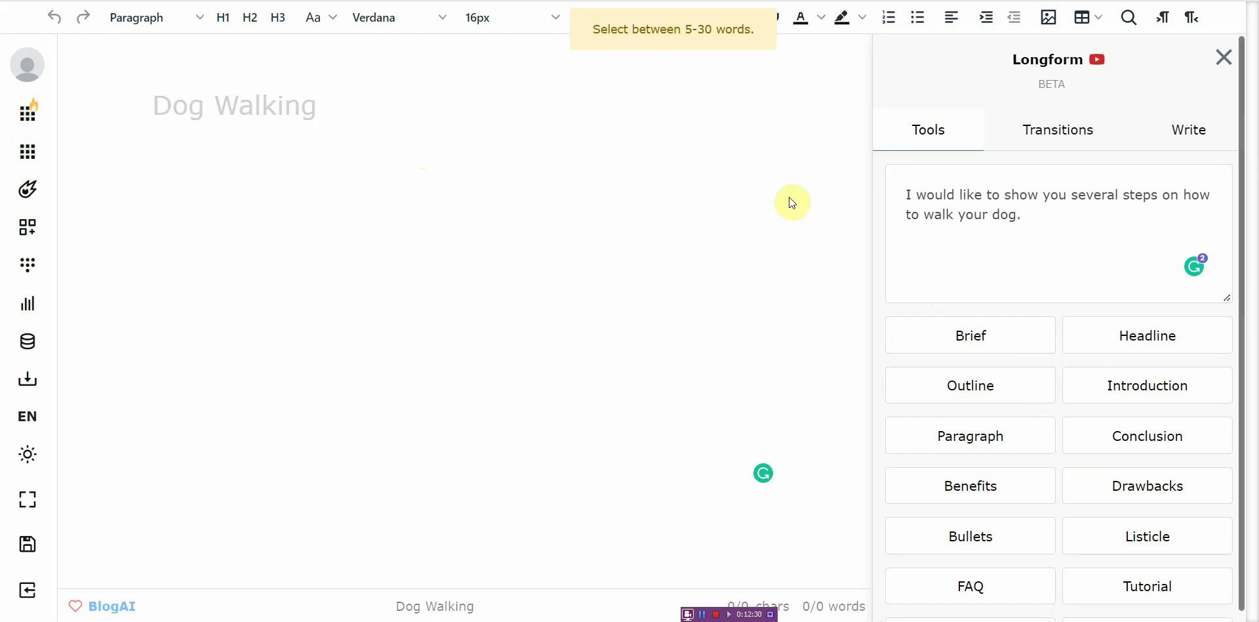
pyautogui.tripleClick(1031, 214)
pyautogui.moveTo(1031, 215); pyautogui.dragTo(795, 172)
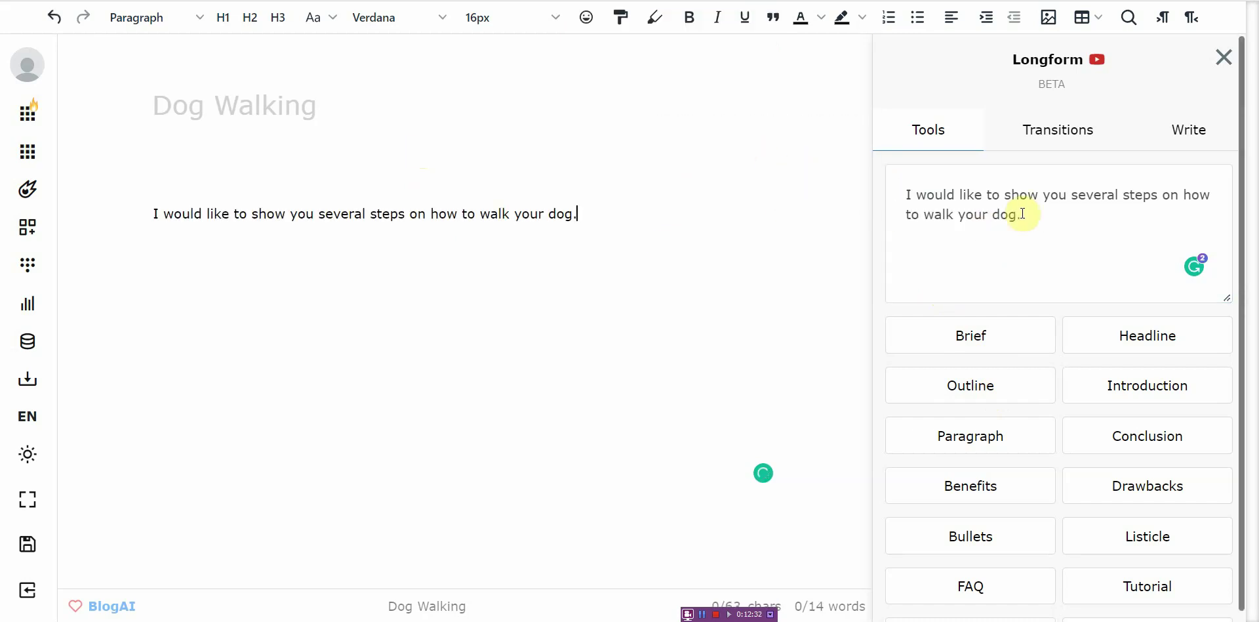
pyautogui.press('Return')
pyautogui.tripleClick(521, 216)
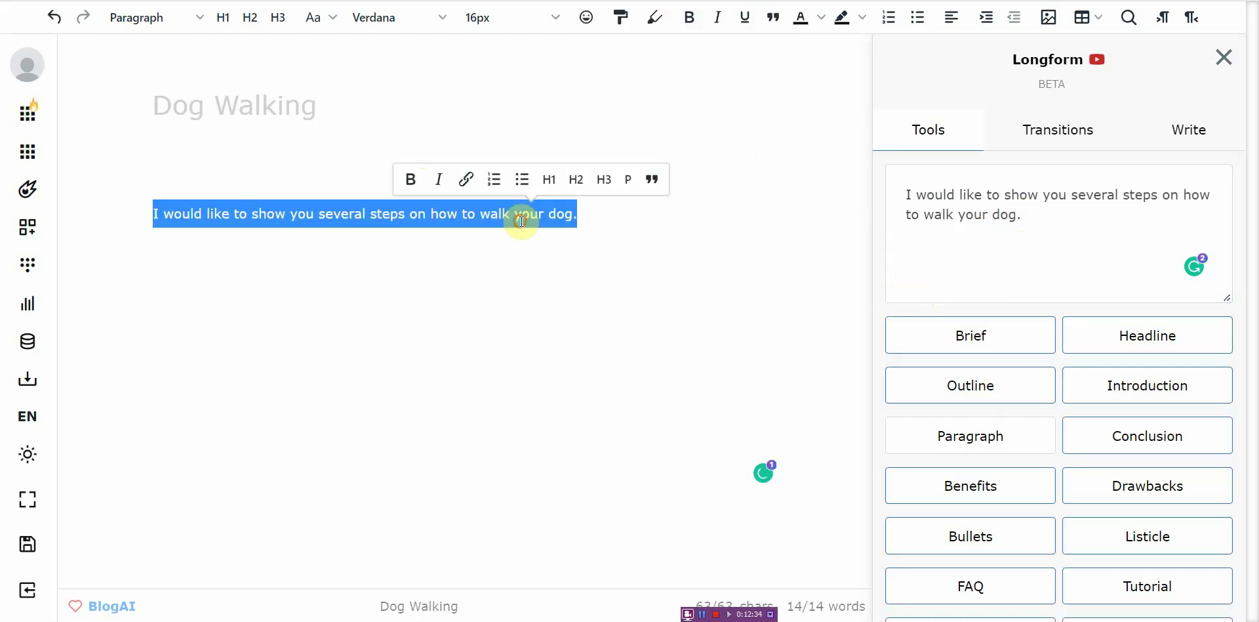
pyautogui.click(970, 343)
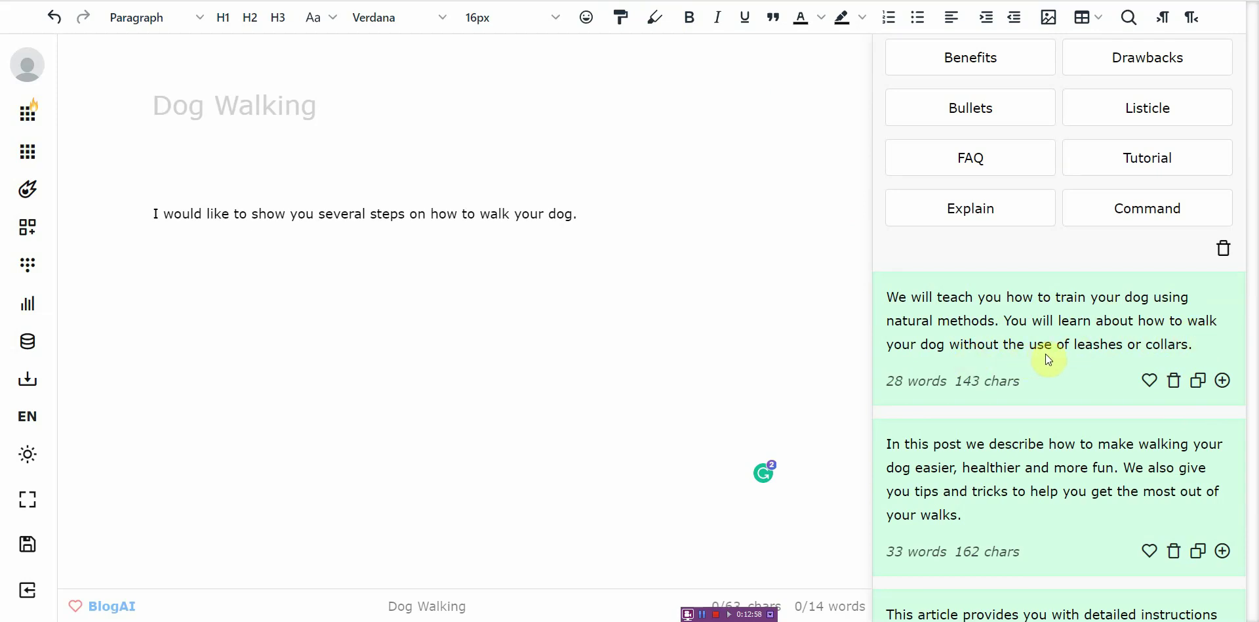
# - Insert the first Brief suggestion as a paragraph on leash-free training and try headline and expand tools
pyautogui.click(1221, 381)
pyautogui.click(723, 322)
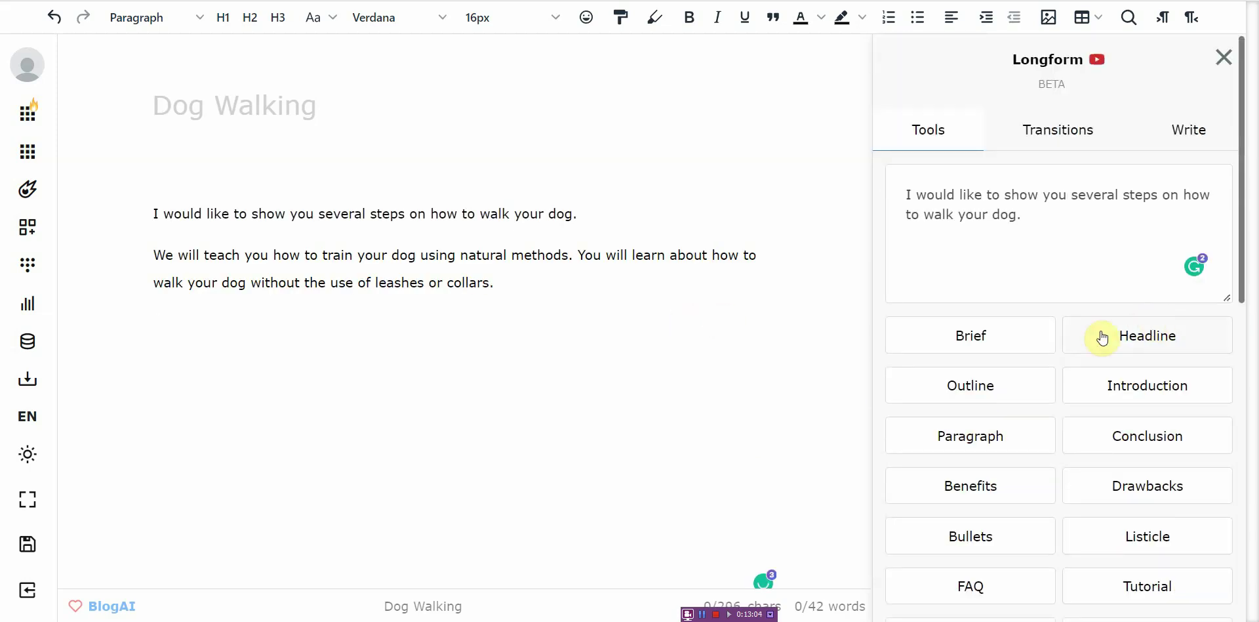
pyautogui.click(998, 389)
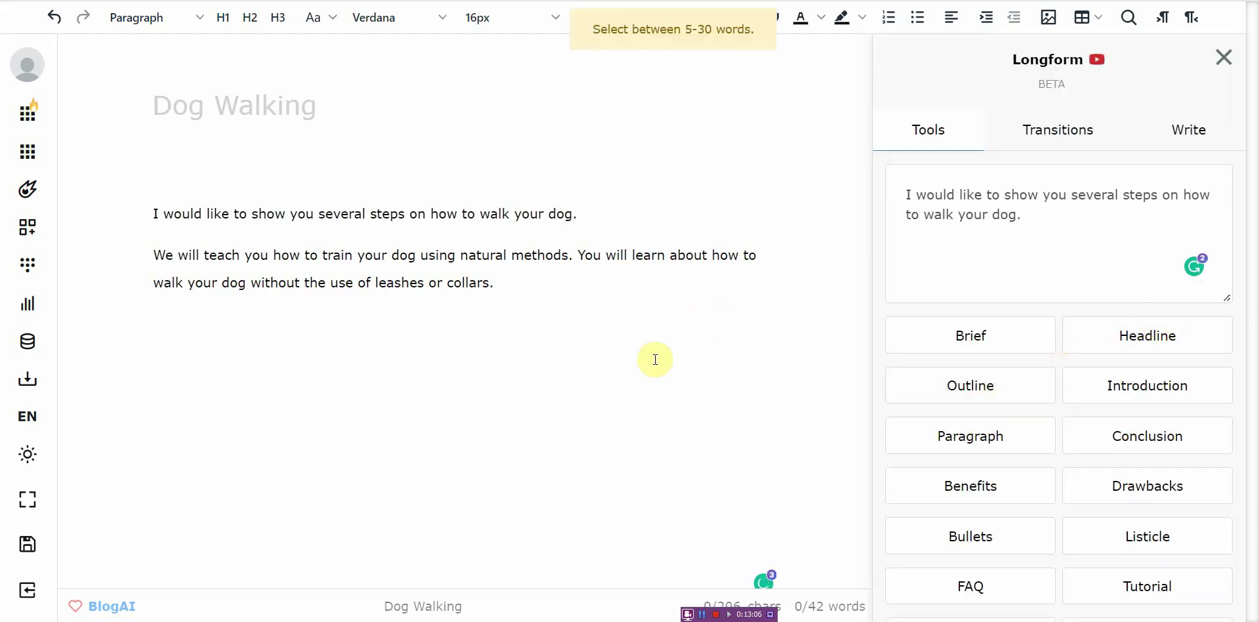
pyautogui.moveTo(512, 295); pyautogui.dragTo(140, 211)
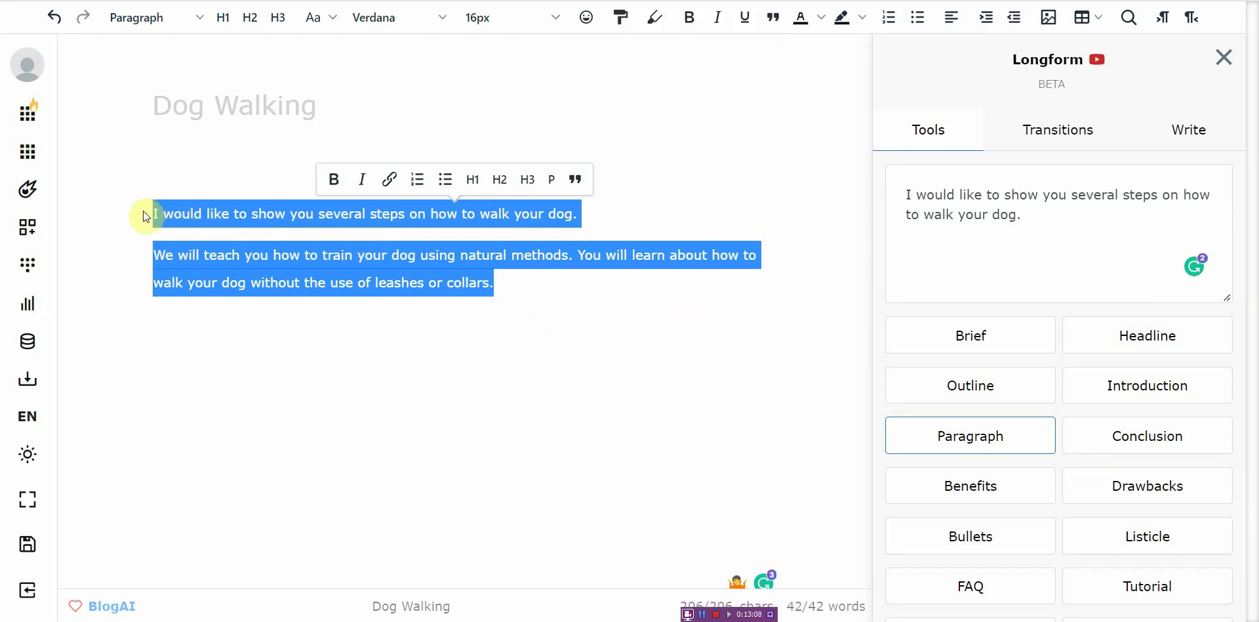
pyautogui.click(977, 429)
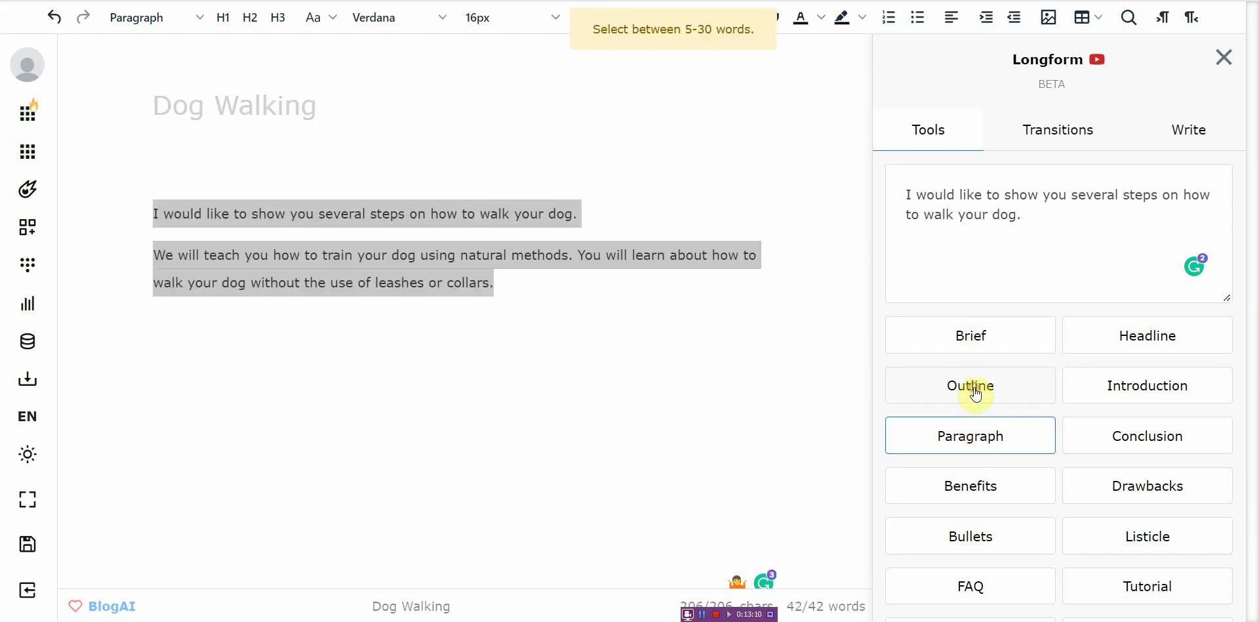
# - Generate a numbered dog-training outline from the second paragraph
pyautogui.moveTo(599, 312); pyautogui.dragTo(154, 255)
pyautogui.click(997, 399)
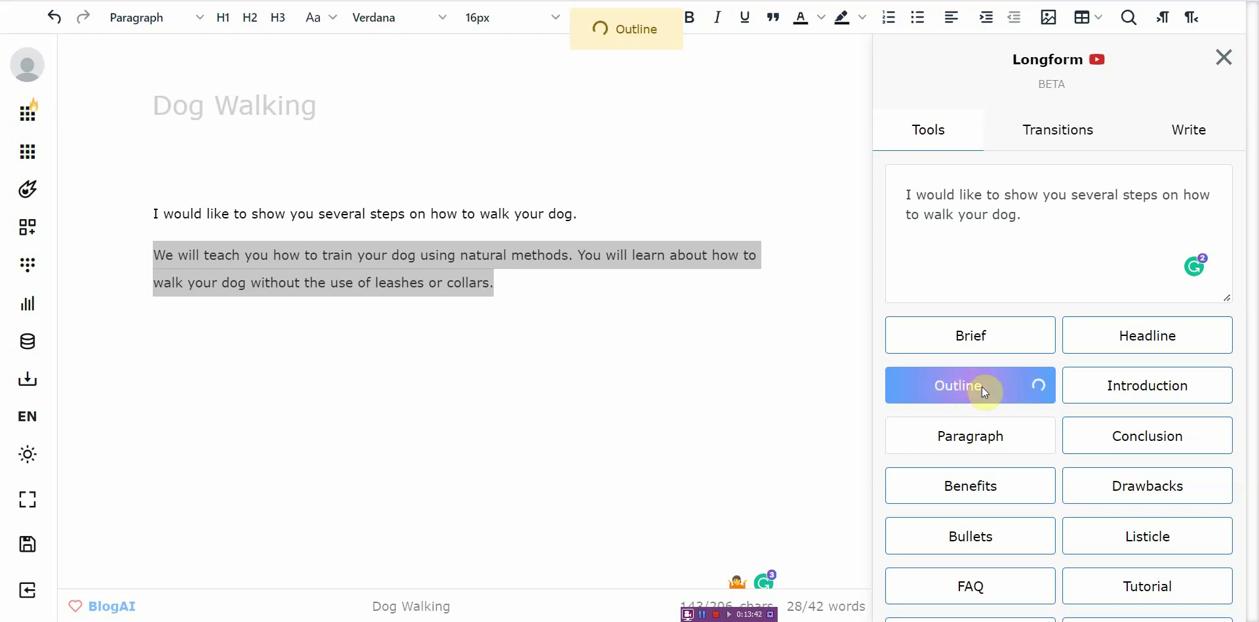
pyautogui.scroll(-5, 979, 387)
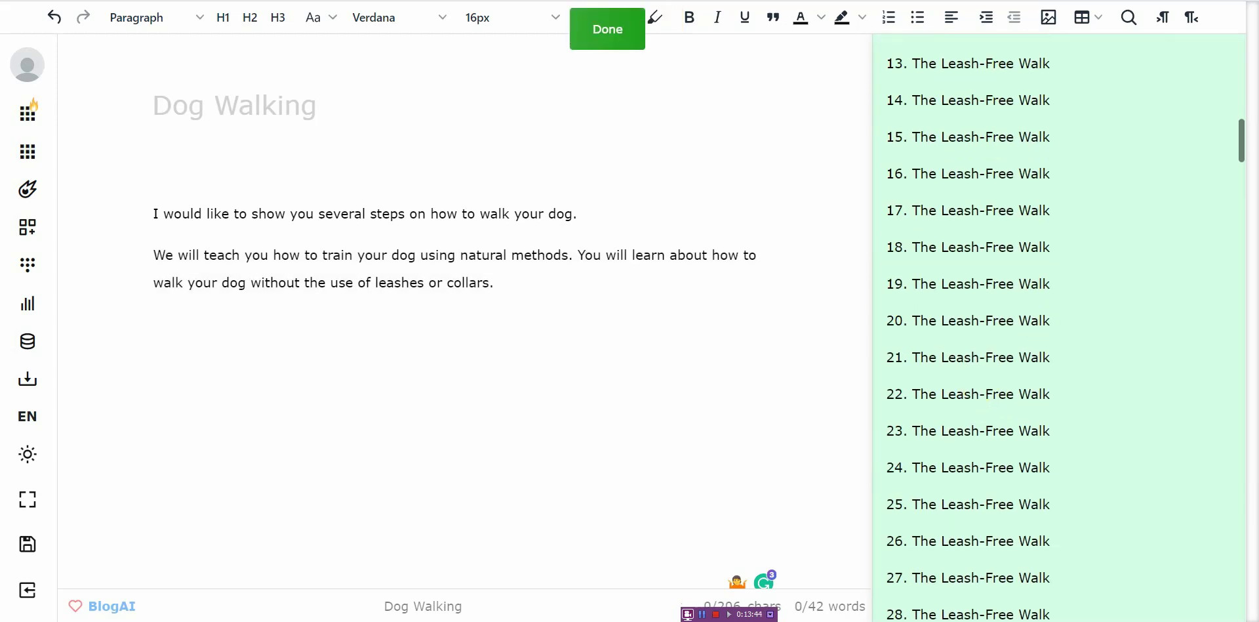
pyautogui.moveTo(1240, 139); pyautogui.dragTo(1239, 303)
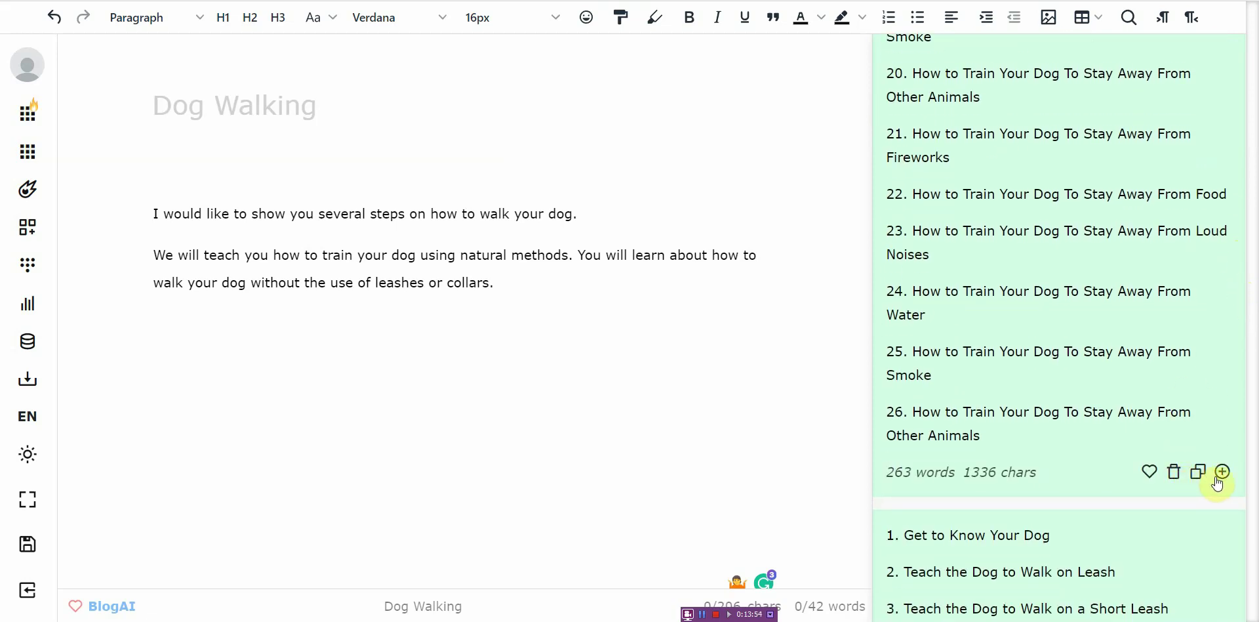
# - Insert the generated dog-training outline into the document
pyautogui.click(1224, 472)
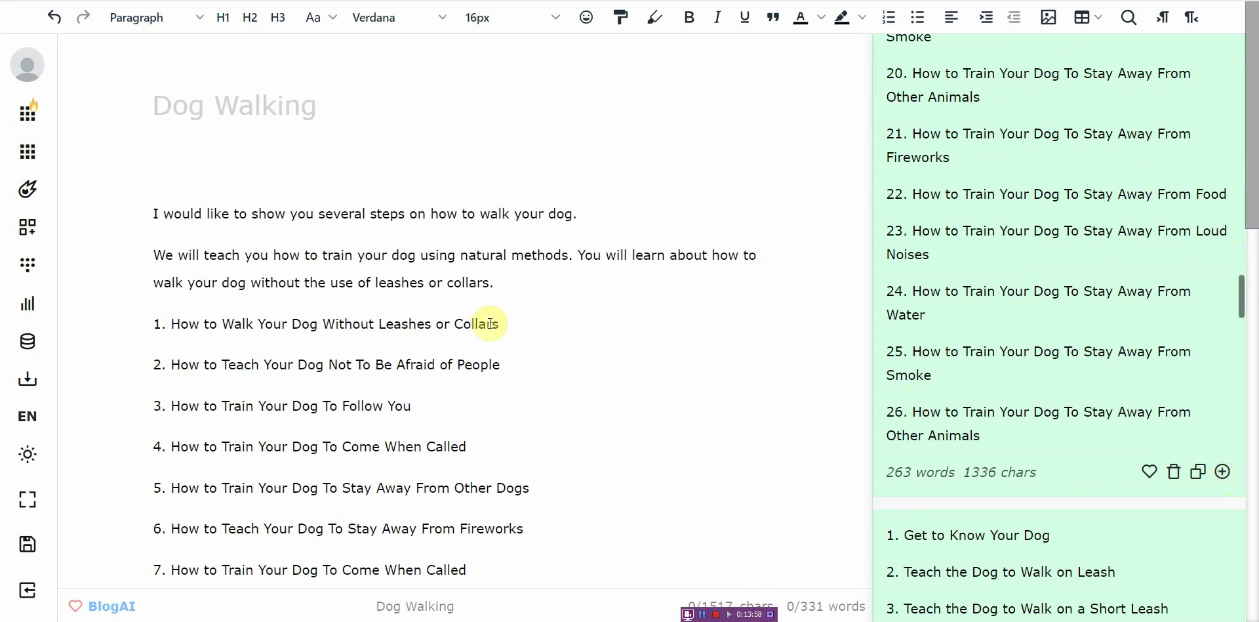
pyautogui.click(571, 329)
pyautogui.scroll(-15, 572, 328)
pyautogui.scroll(15, 572, 328)
# - Keep outline item 1, 'How to Walk Your Dog Without Leashes or Collars', as a plain paragraph
pyautogui.moveTo(450, 325); pyautogui.dragTo(164, 322)
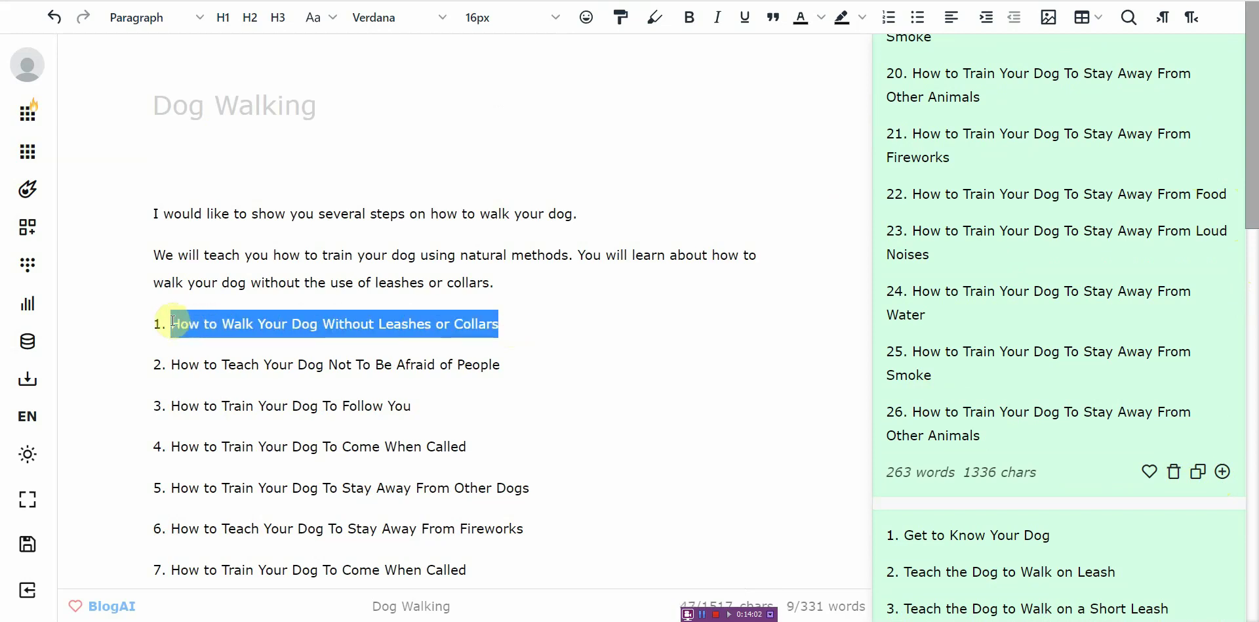
pyautogui.rightClick(464, 336)
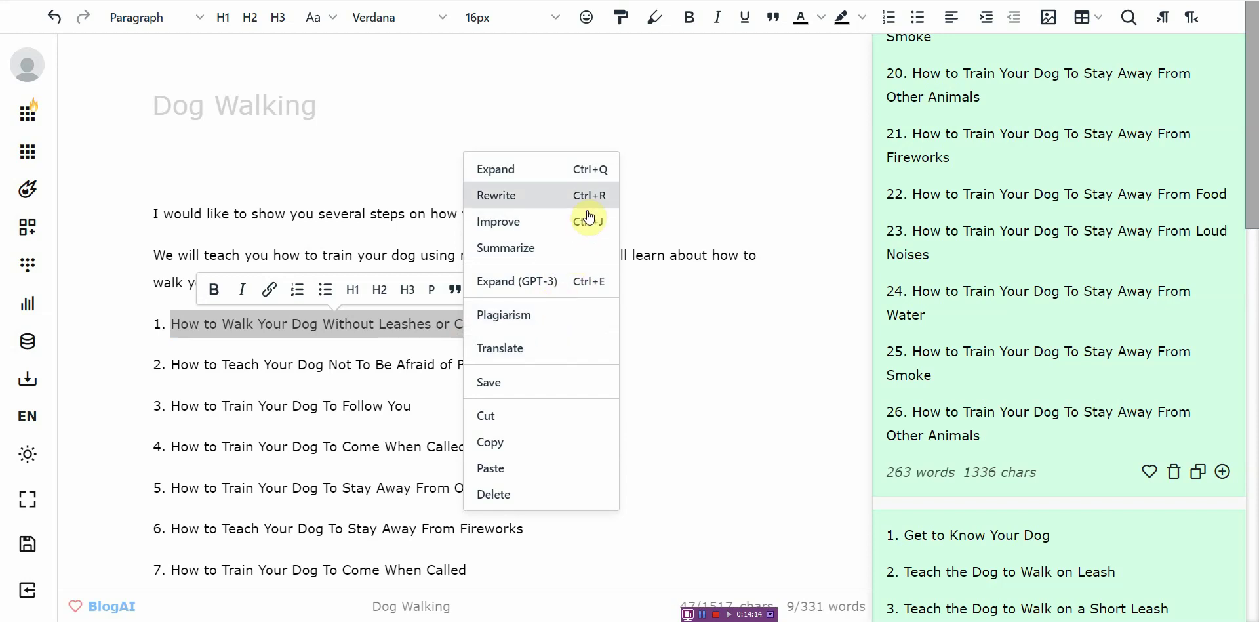
pyautogui.click(767, 333)
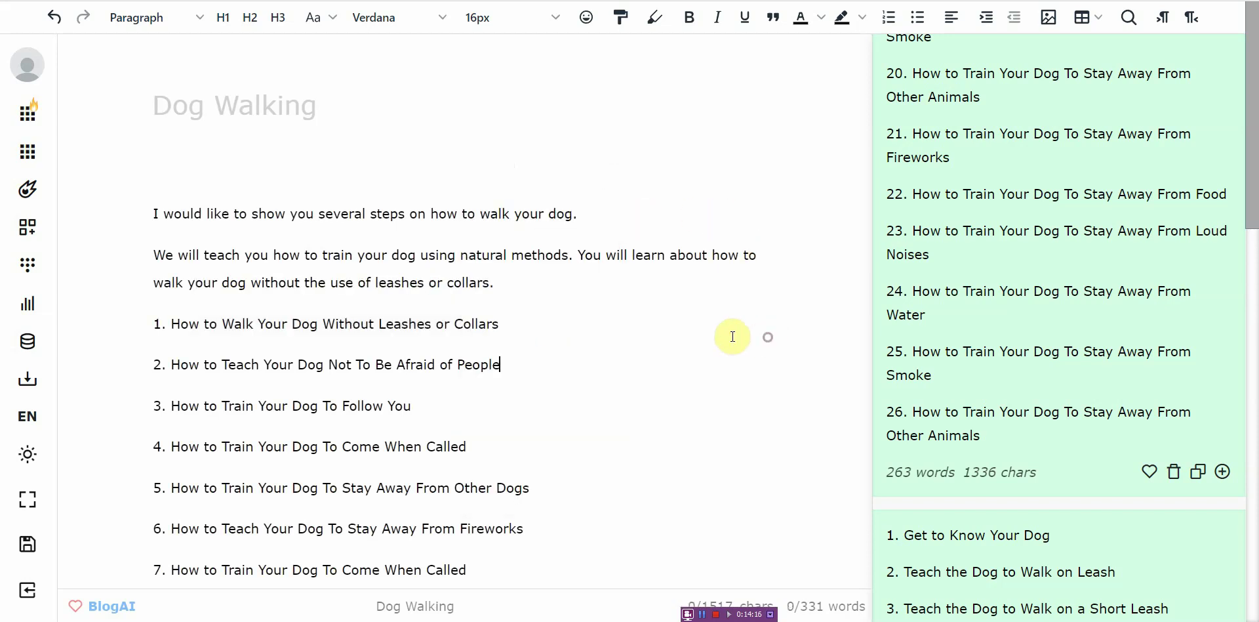
pyautogui.moveTo(506, 323); pyautogui.dragTo(172, 312)
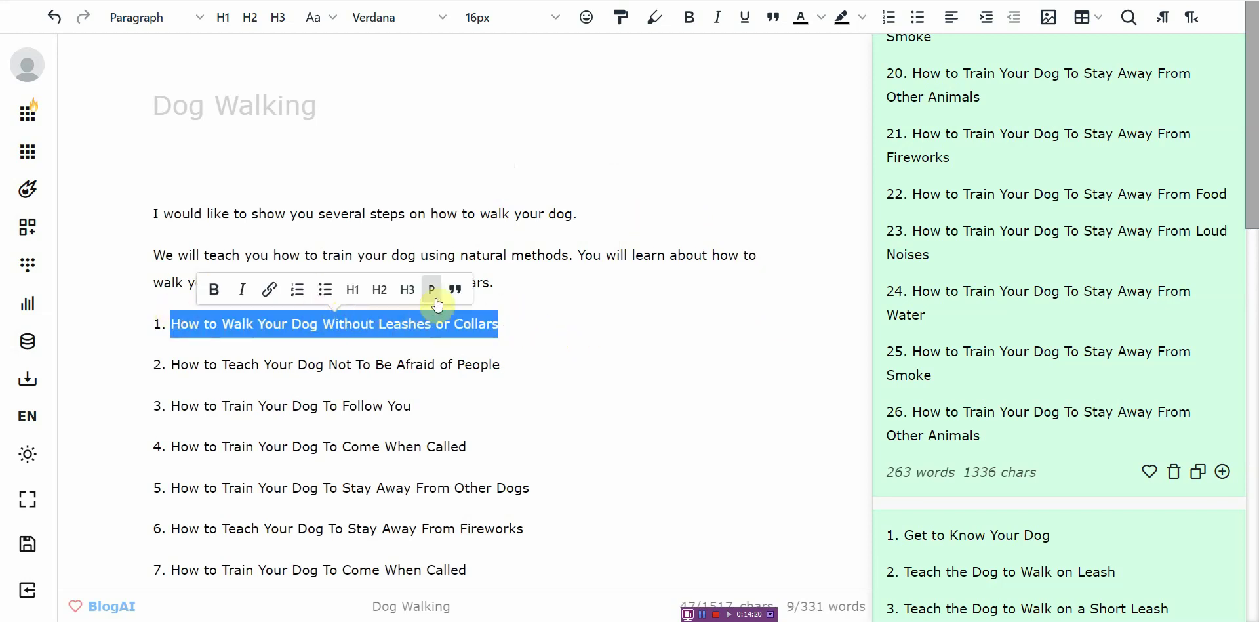
pyautogui.click(434, 290)
# - Expand outline item 1 with GPT-3, adding text about first practicing walking the dog on a leash
pyautogui.rightClick(473, 324)
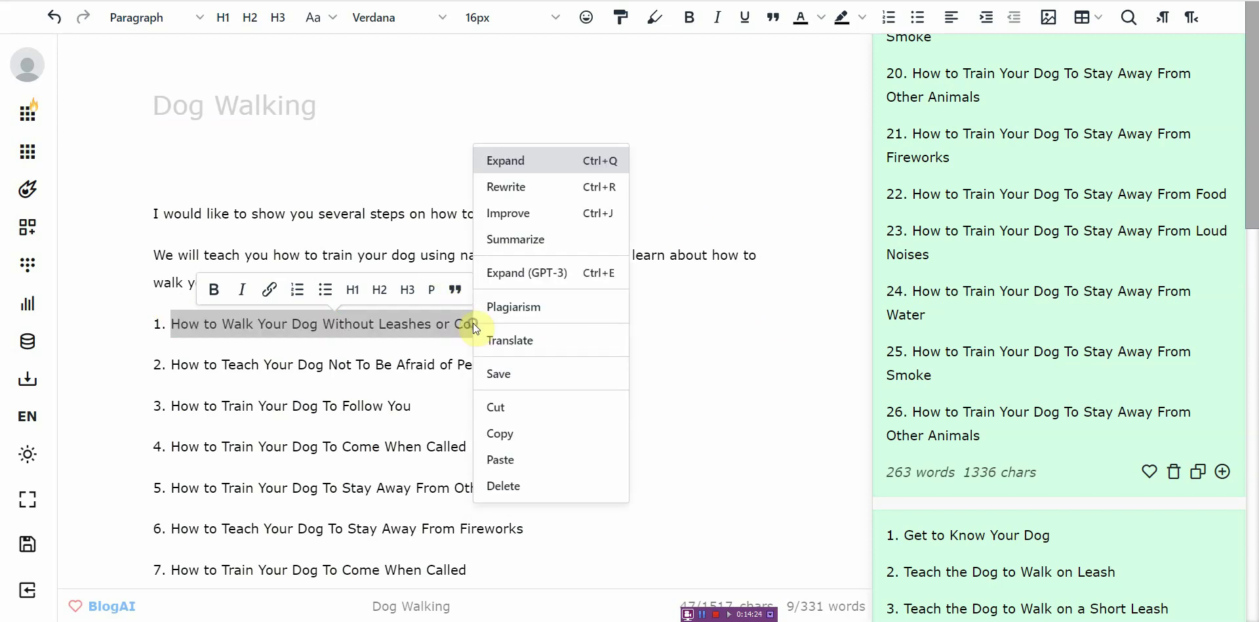
pyautogui.click(567, 280)
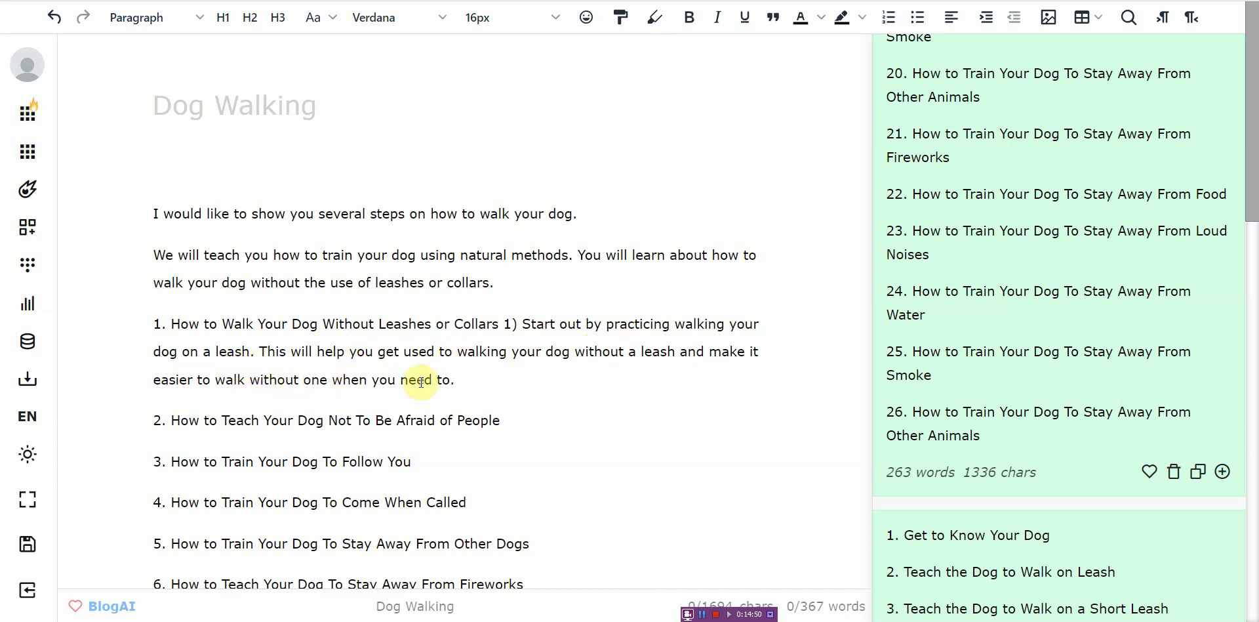
pyautogui.moveTo(472, 379); pyautogui.dragTo(522, 319)
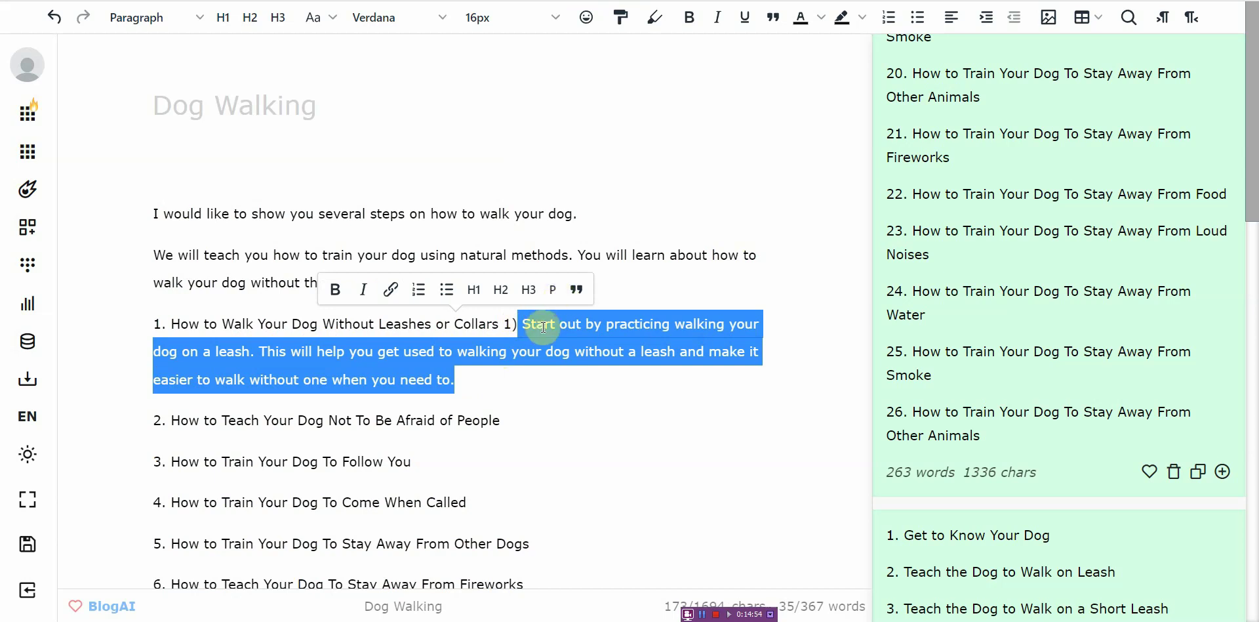
pyautogui.rightClick(538, 325)
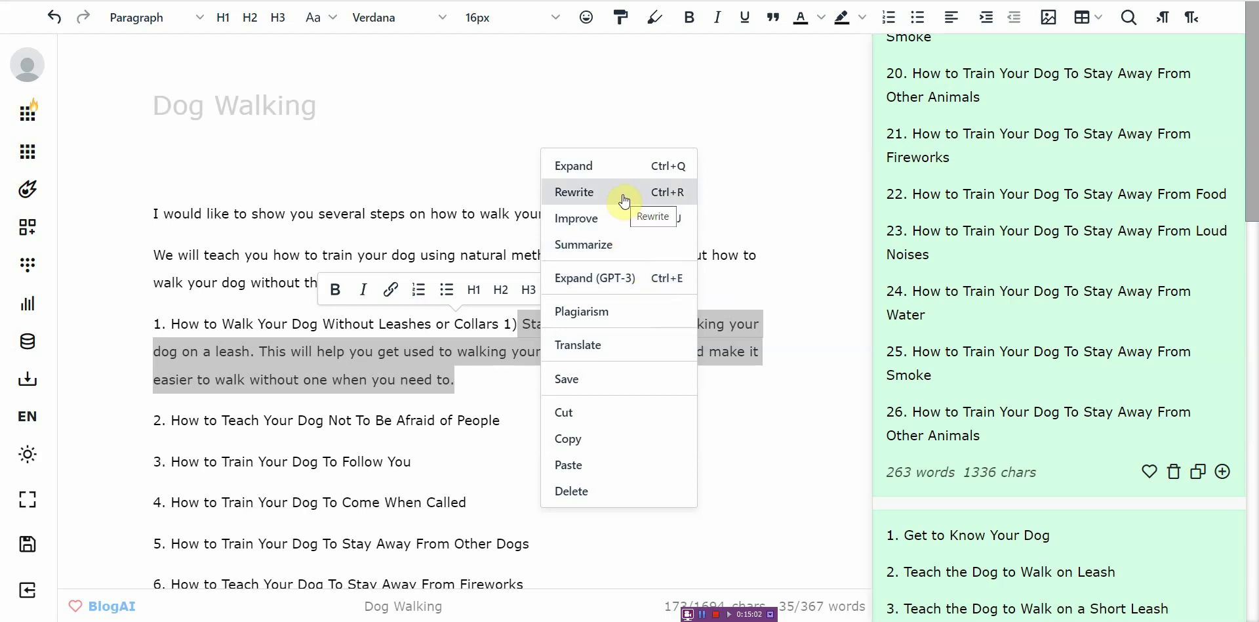
pyautogui.click(764, 461)
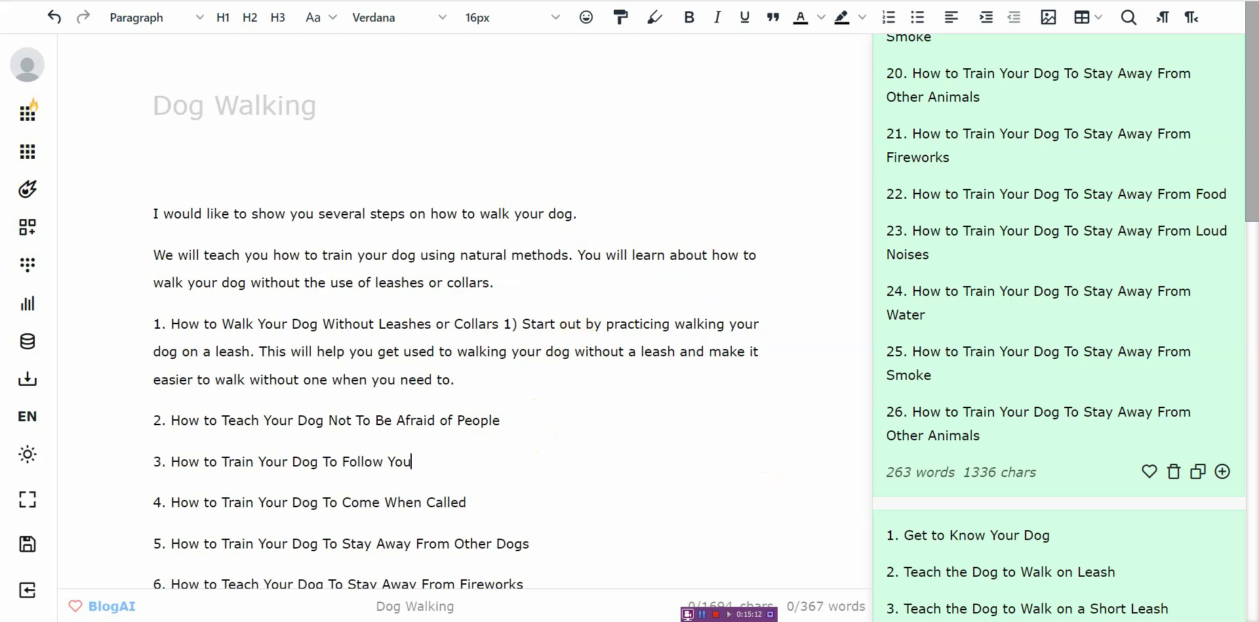
# - Open a new Brave tab on google.com
pyautogui.hotkey('ctrl', 't')
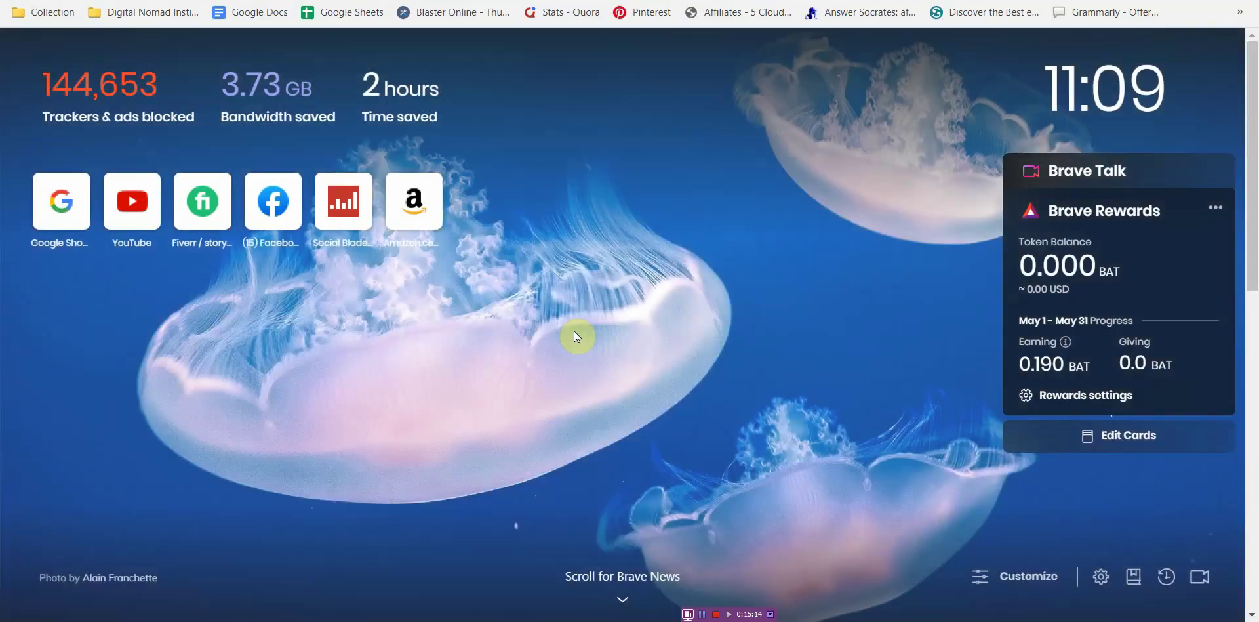
pyautogui.write('goog')
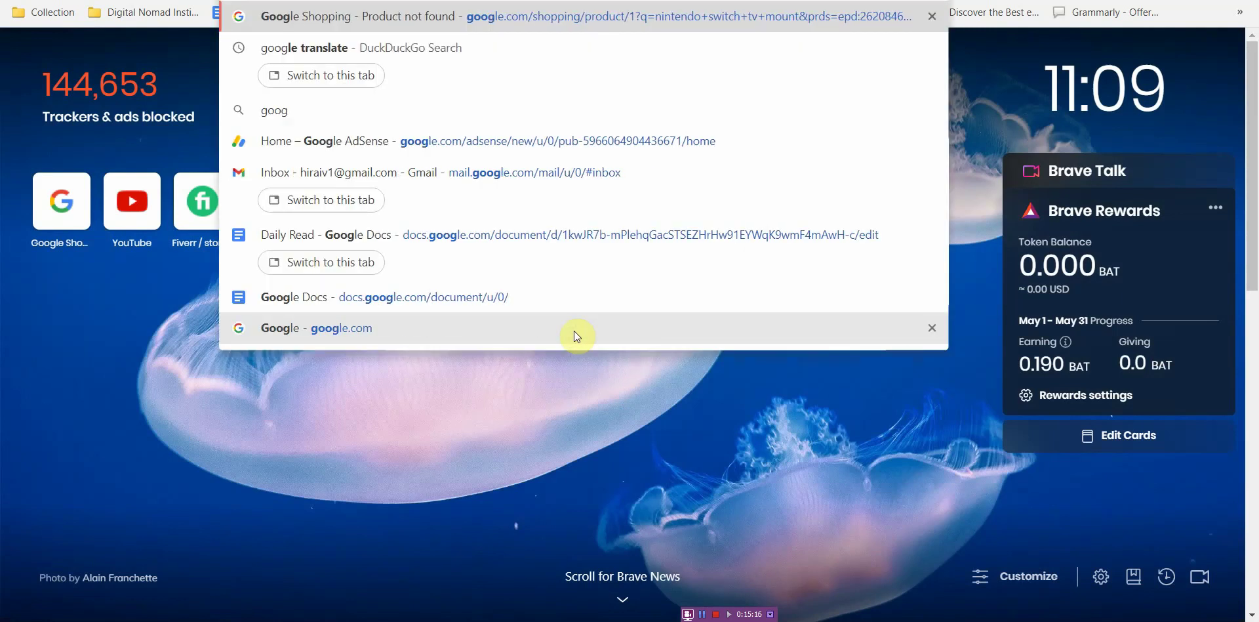
pyautogui.write('le.co')
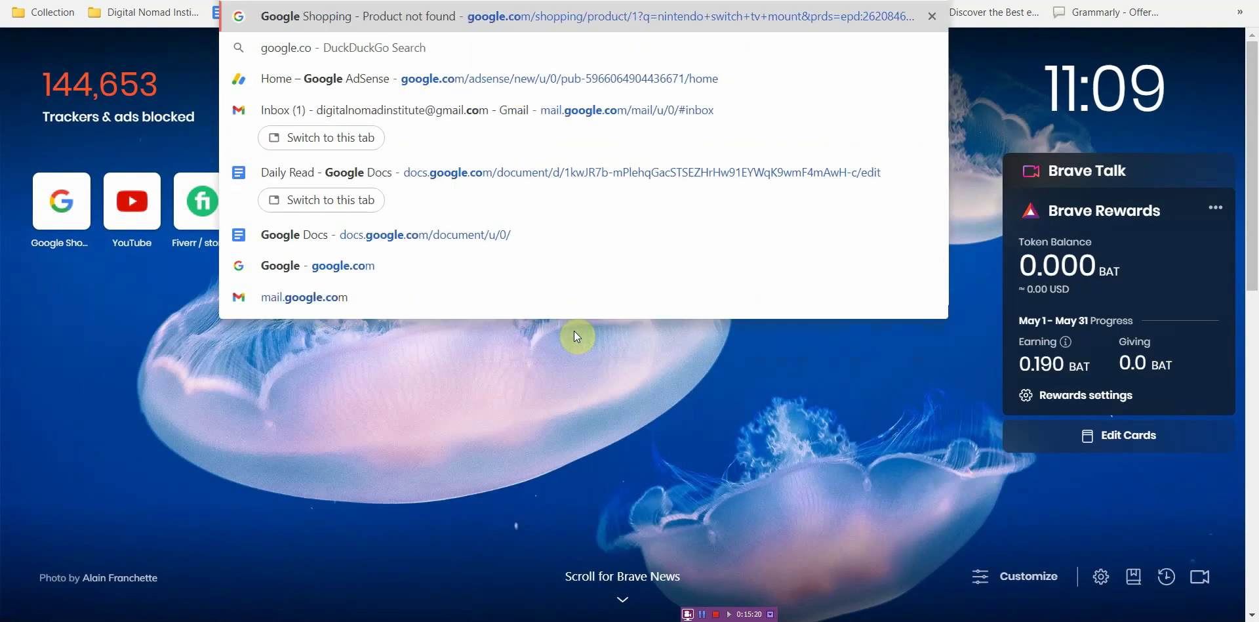
pyautogui.write('m\\')
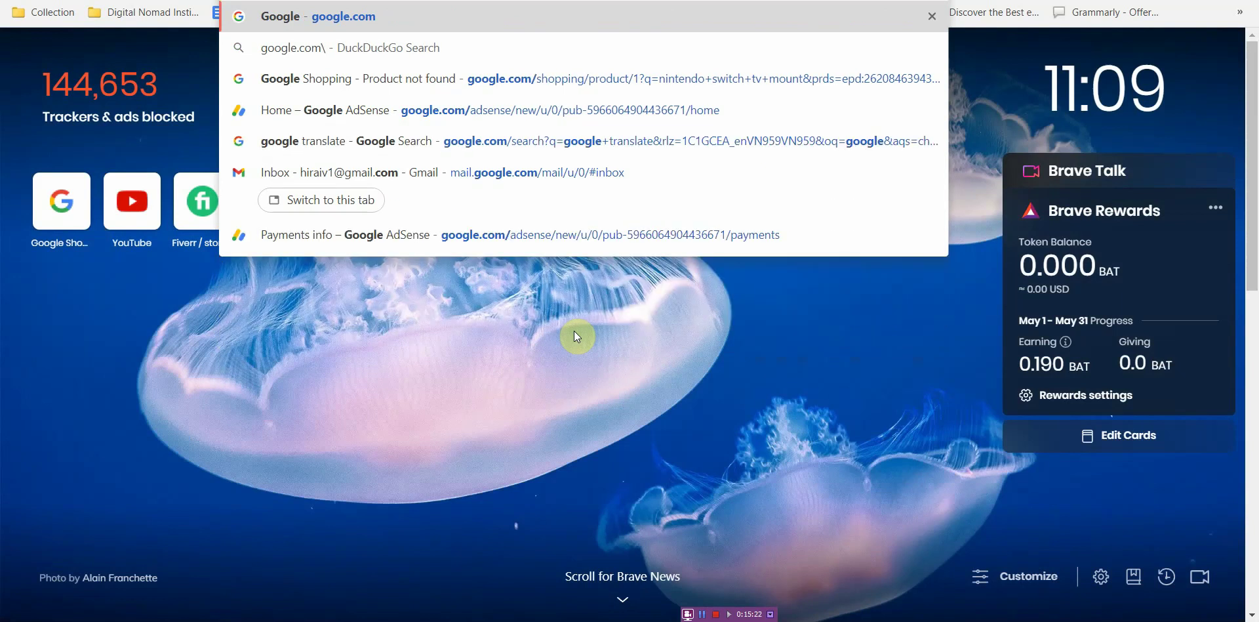
pyautogui.press('BackSpace')
pyautogui.press('Return')
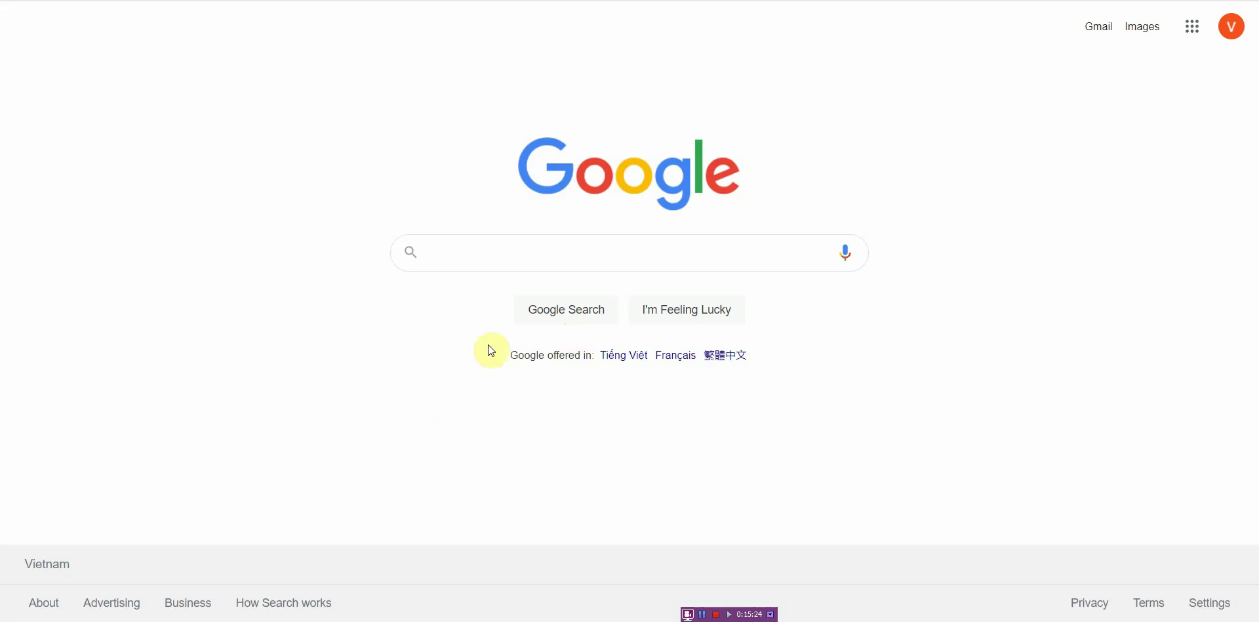
# - Search Google for 'dog walking' and open the AKC article '3 Ways You Might Be Ruining Your Dog's Walk'
pyautogui.click(512, 256)
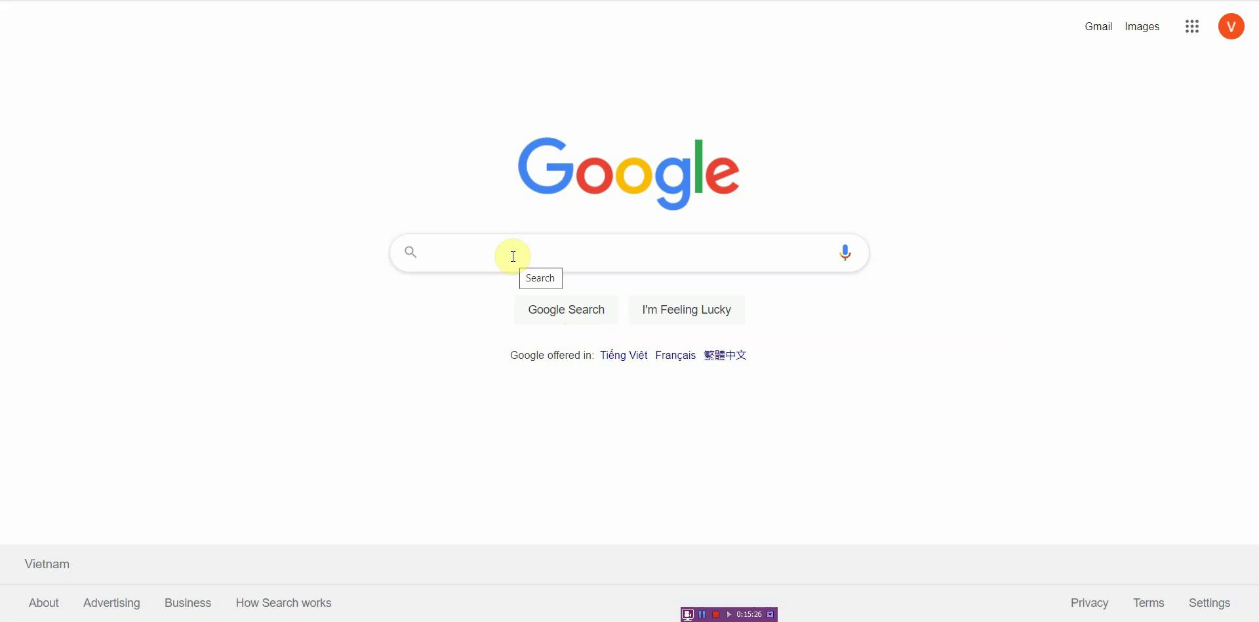
pyautogui.write('dog w')
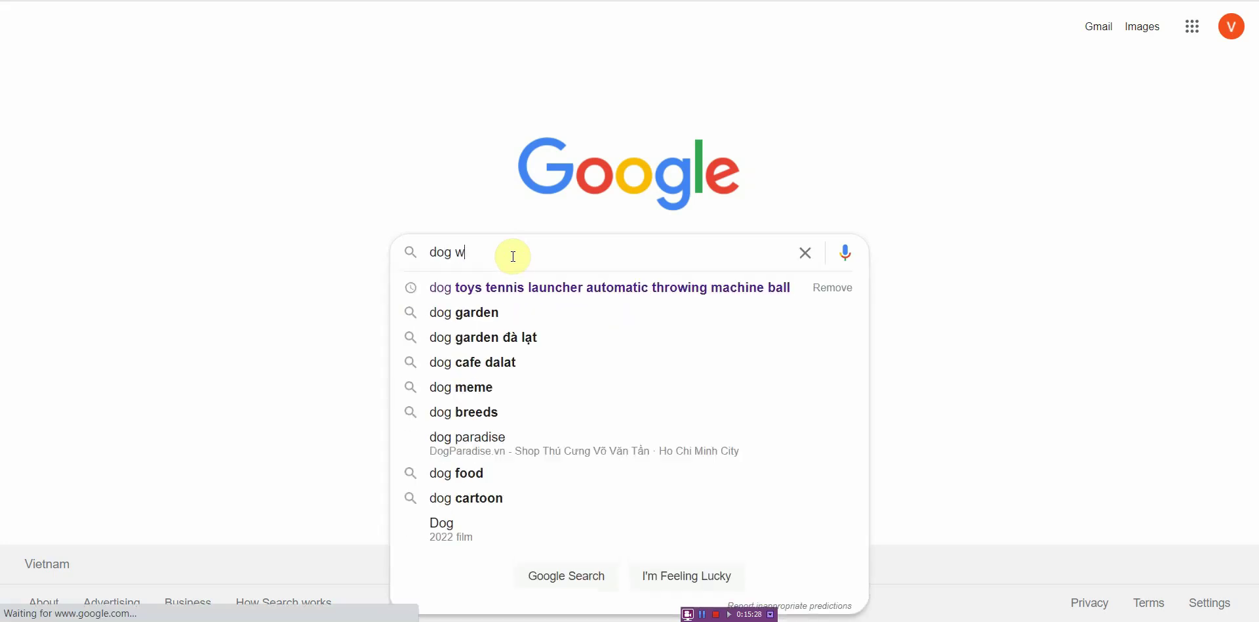
pyautogui.write('alking')
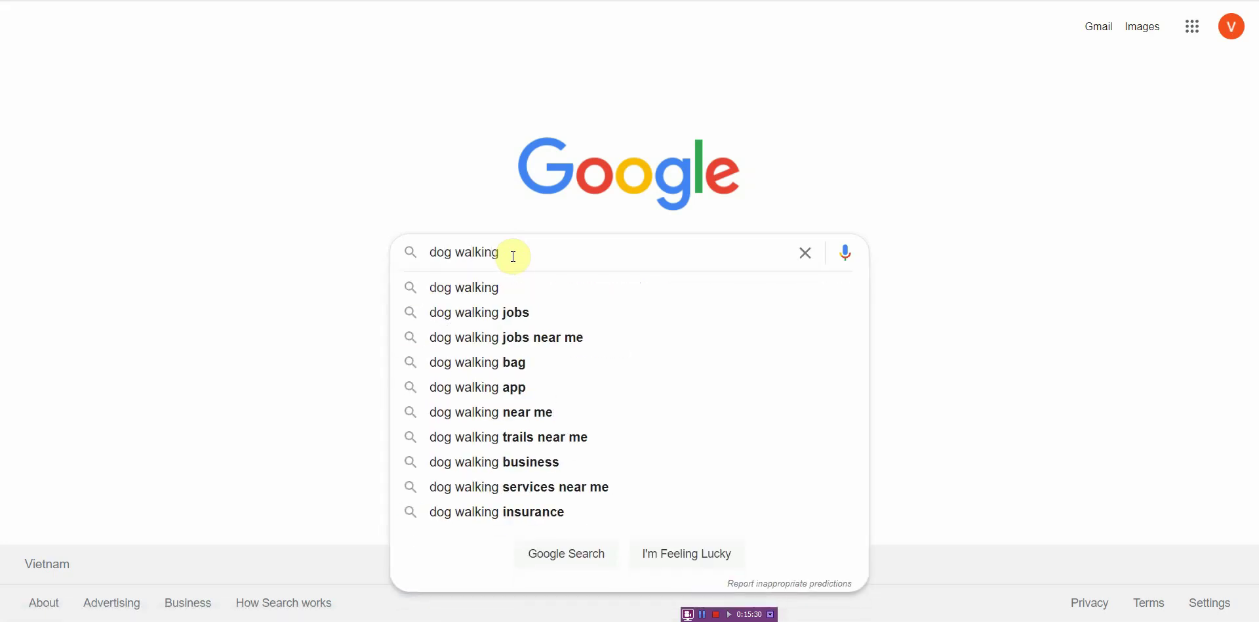
pyautogui.press('Return')
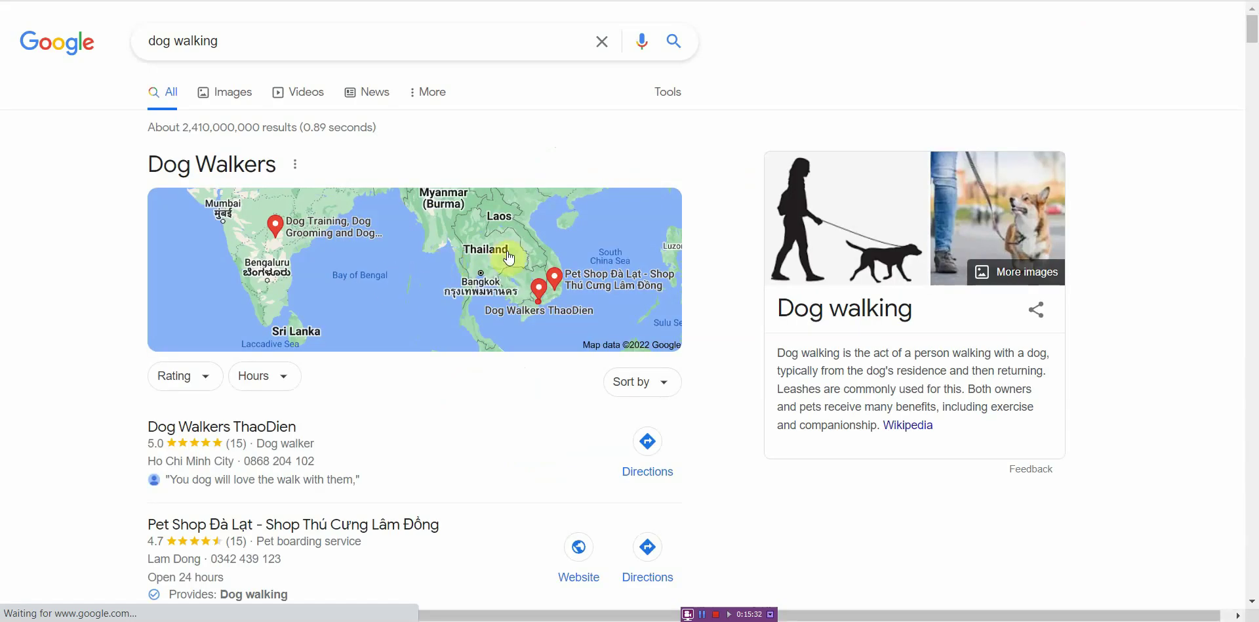
pyautogui.scroll(-7, 1254, 39)
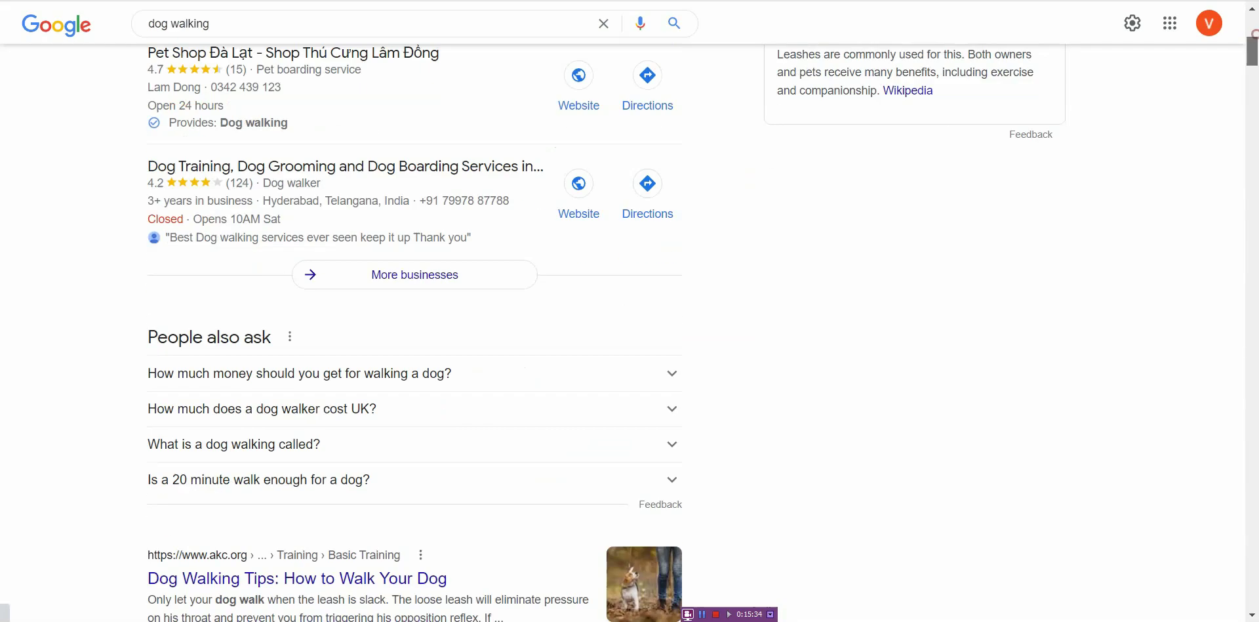
pyautogui.scroll(-4, 321, 327)
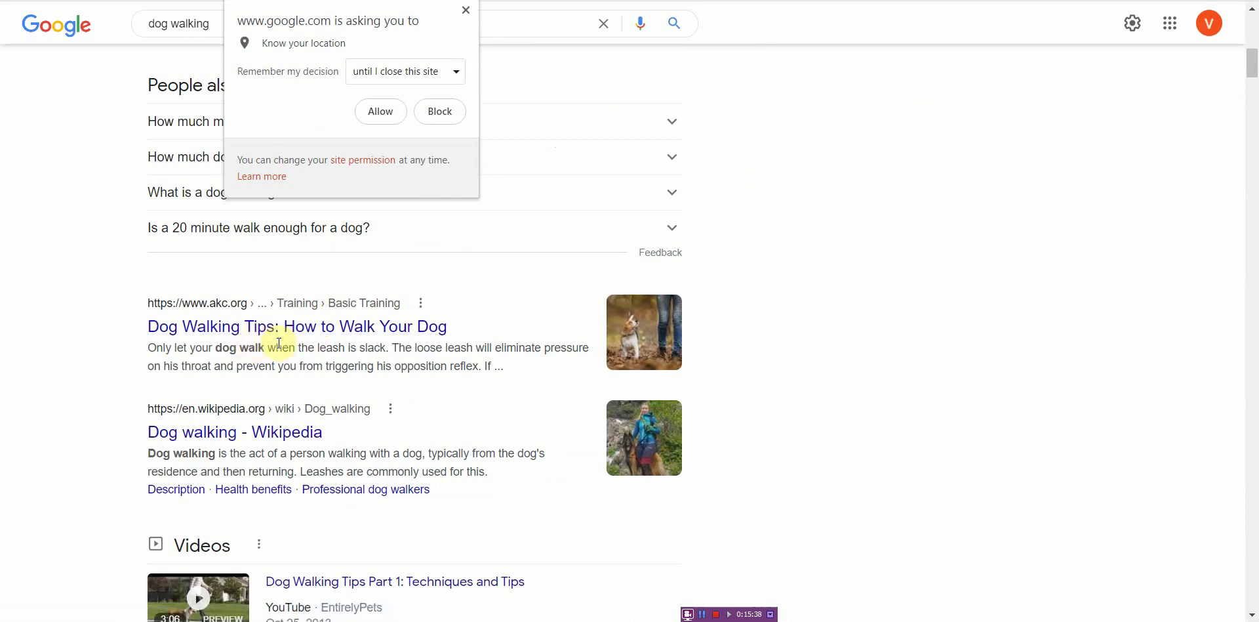
pyautogui.click(279, 338)
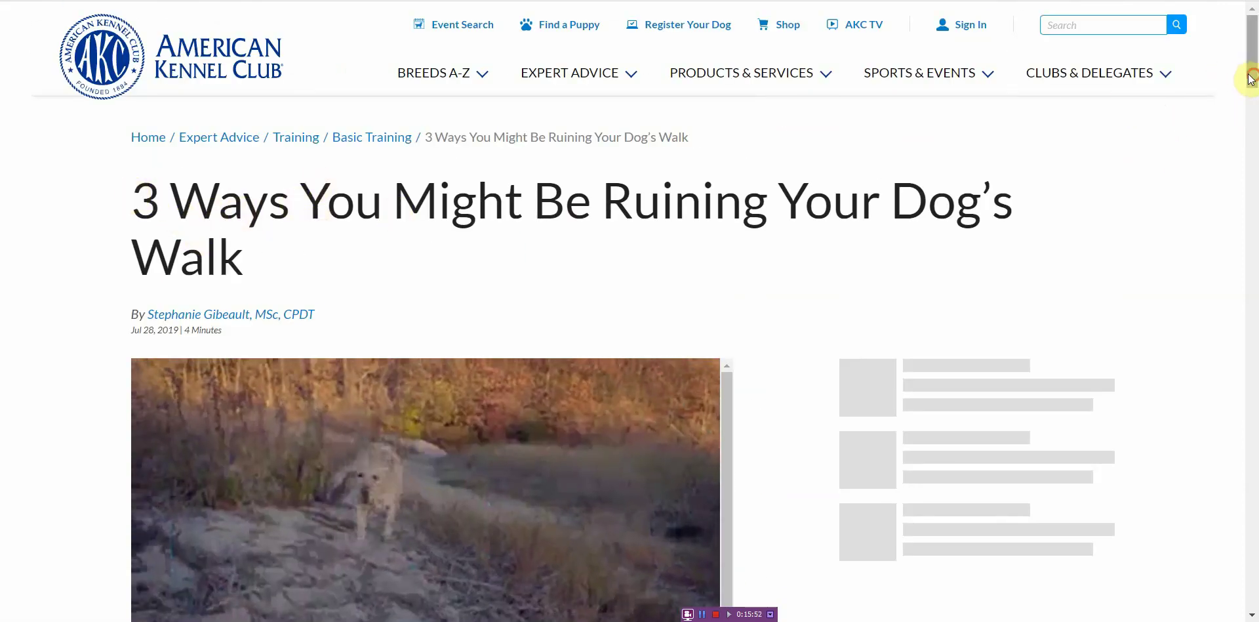
# - Copy the AKC heading 'Rushing Bathroom Breaks' and return to the Closers Copy document
pyautogui.moveTo(1249, 78); pyautogui.dragTo(1237, 140)
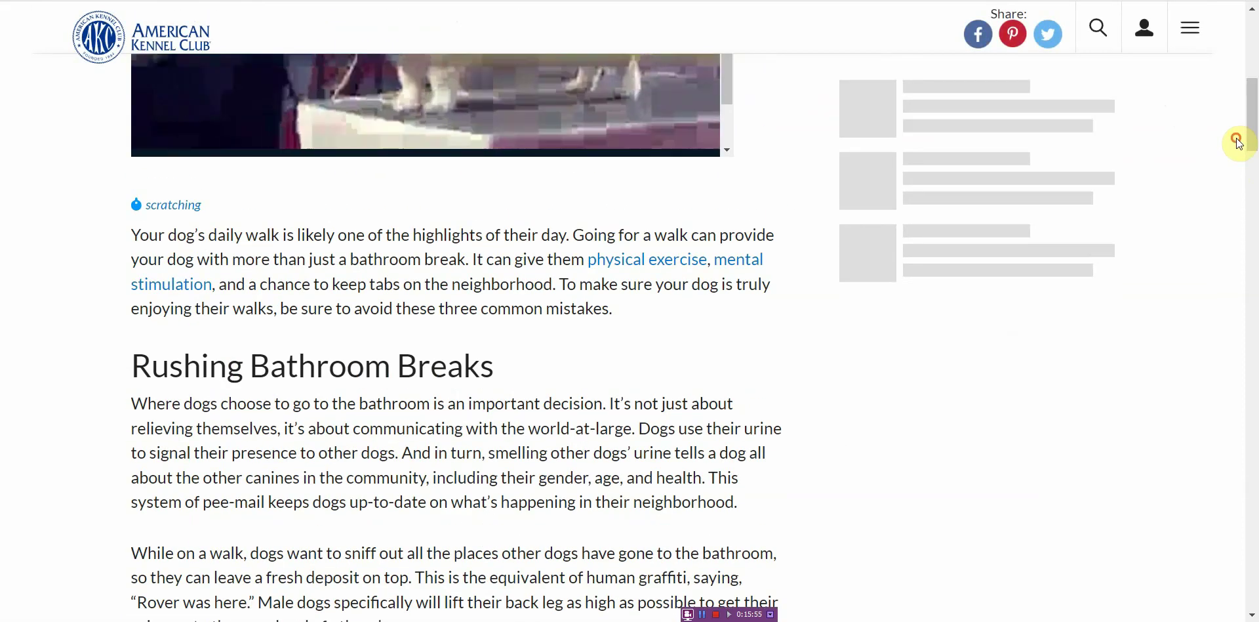
pyautogui.tripleClick(503, 365)
pyautogui.hotkey('ctrl', 'c')
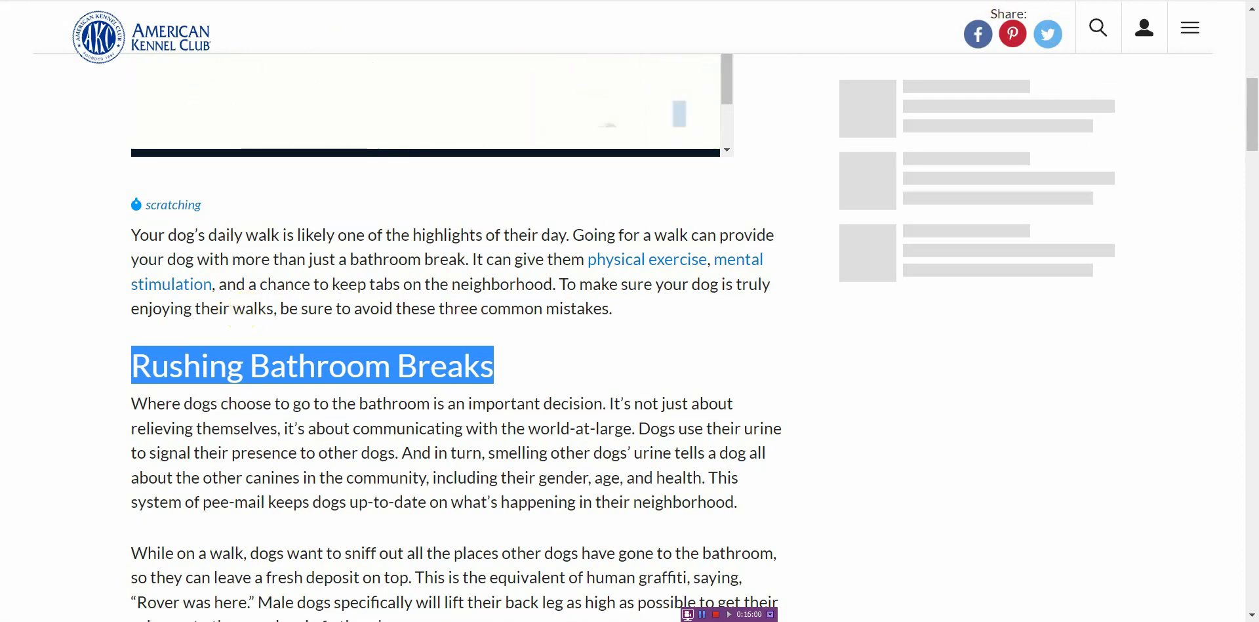
pyautogui.hotkey('ctrl', 'Tab')
pyautogui.hotkey('ctrl', 'Tab')
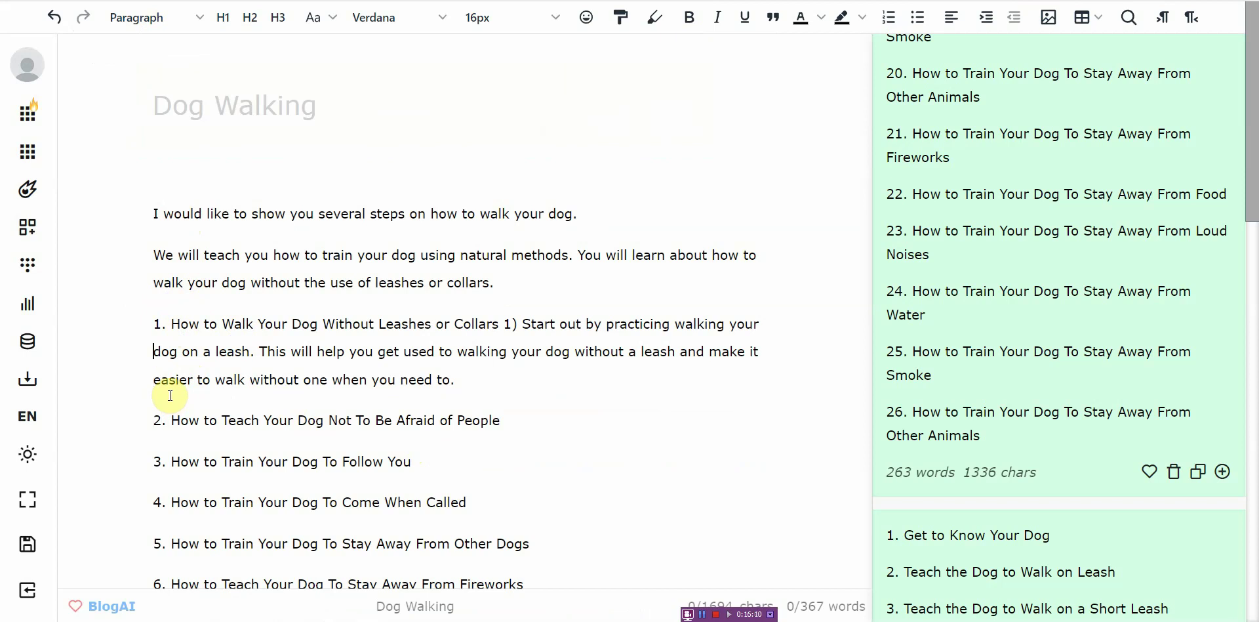
# - Paste 'Rushing Bathroom Breaks' as a new line and try an AI rewrite of the heading
pyautogui.press('Return')
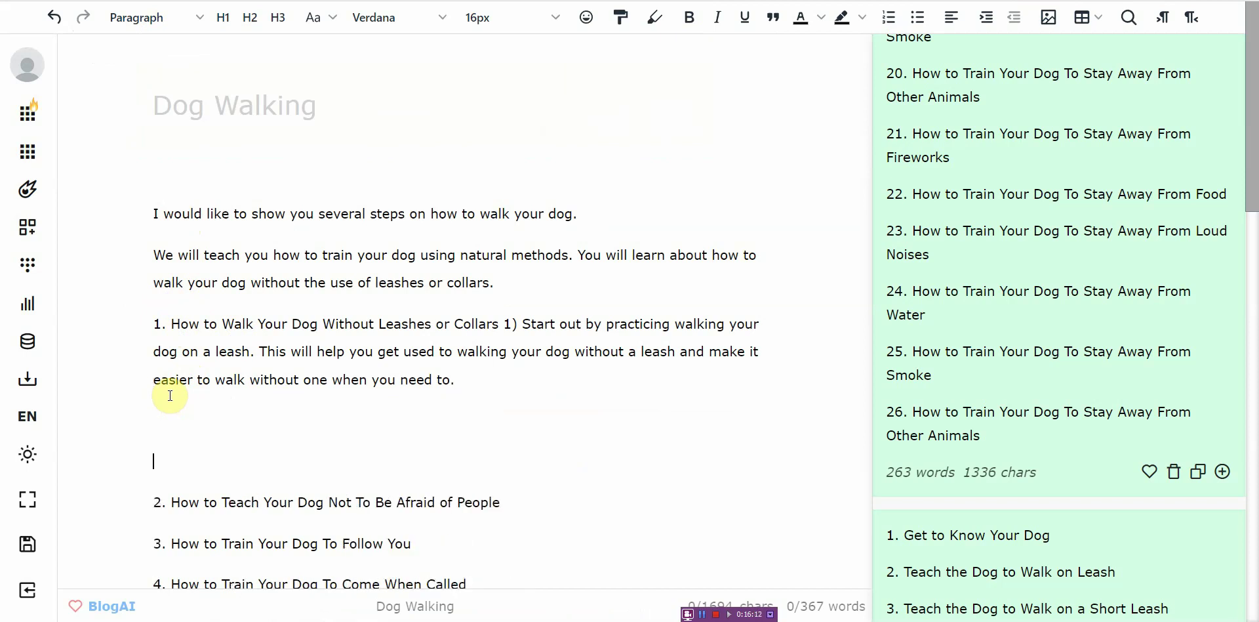
pyautogui.hotkey('ctrl', 'v')
pyautogui.hotkey('shift', 'Home')
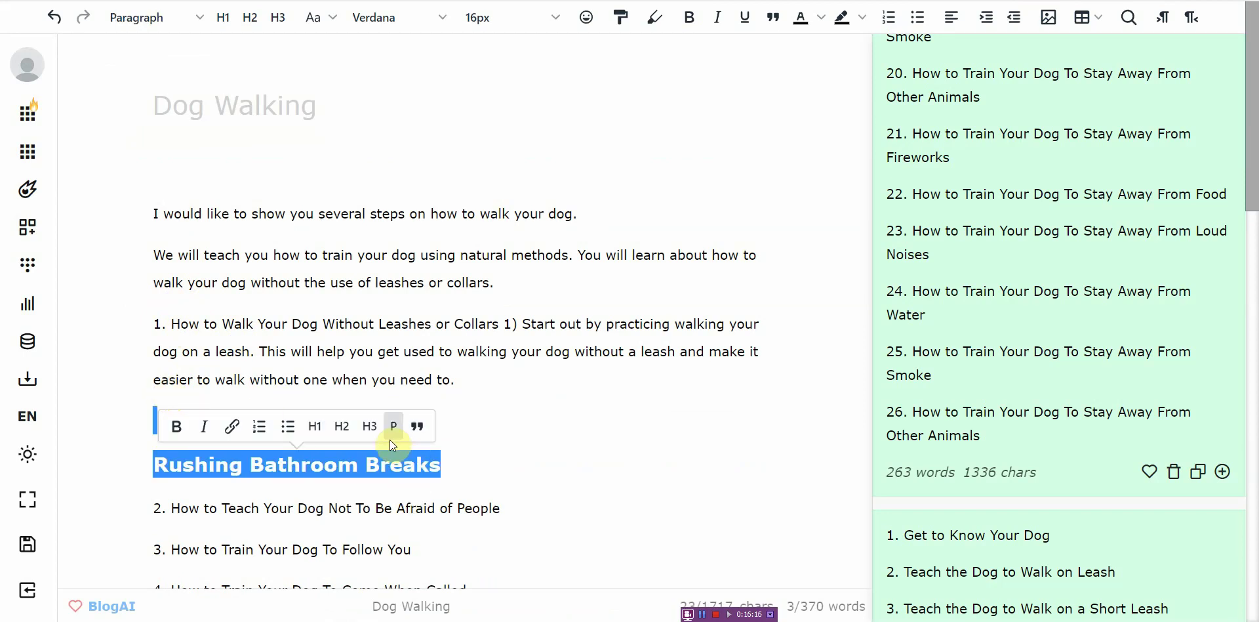
pyautogui.rightClick(411, 466)
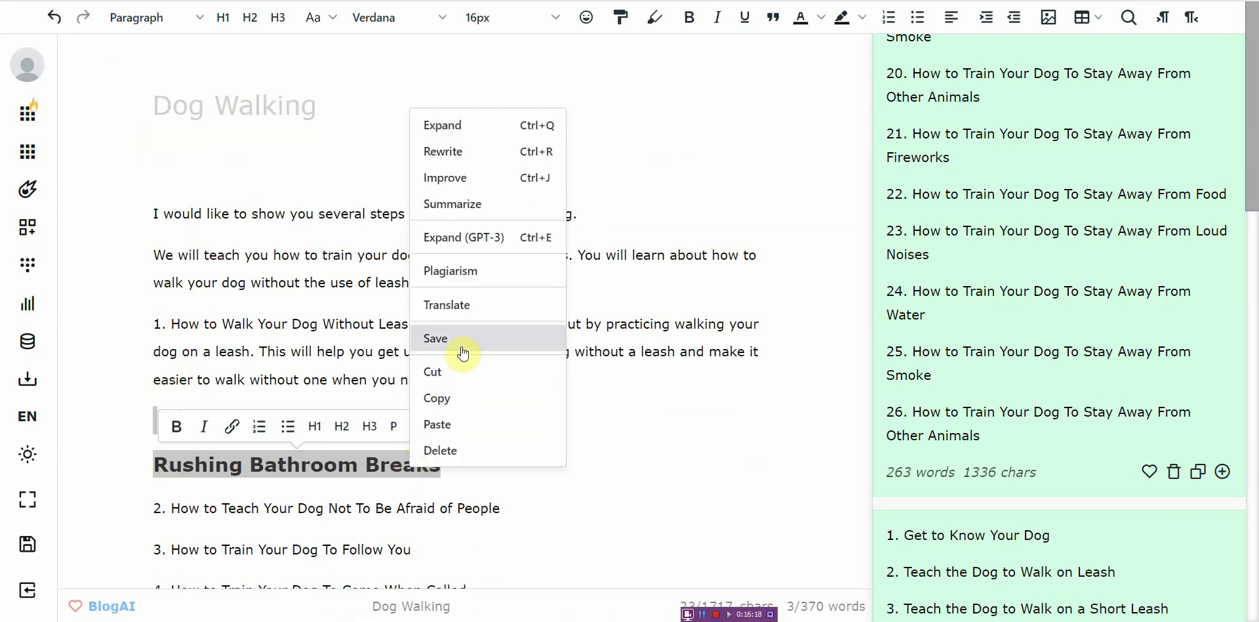
pyautogui.click(465, 155)
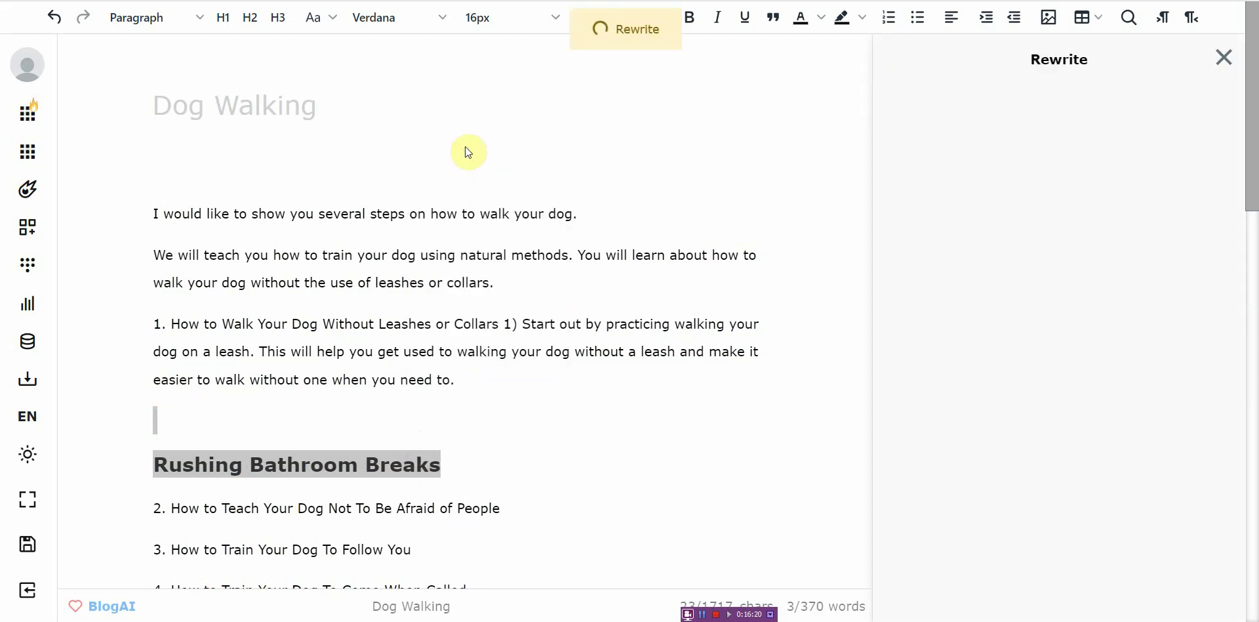
# - Expand the 'Rushing Bathroom Breaks' heading with GPT-3, adding text about seeking medical attention
pyautogui.click(454, 461)
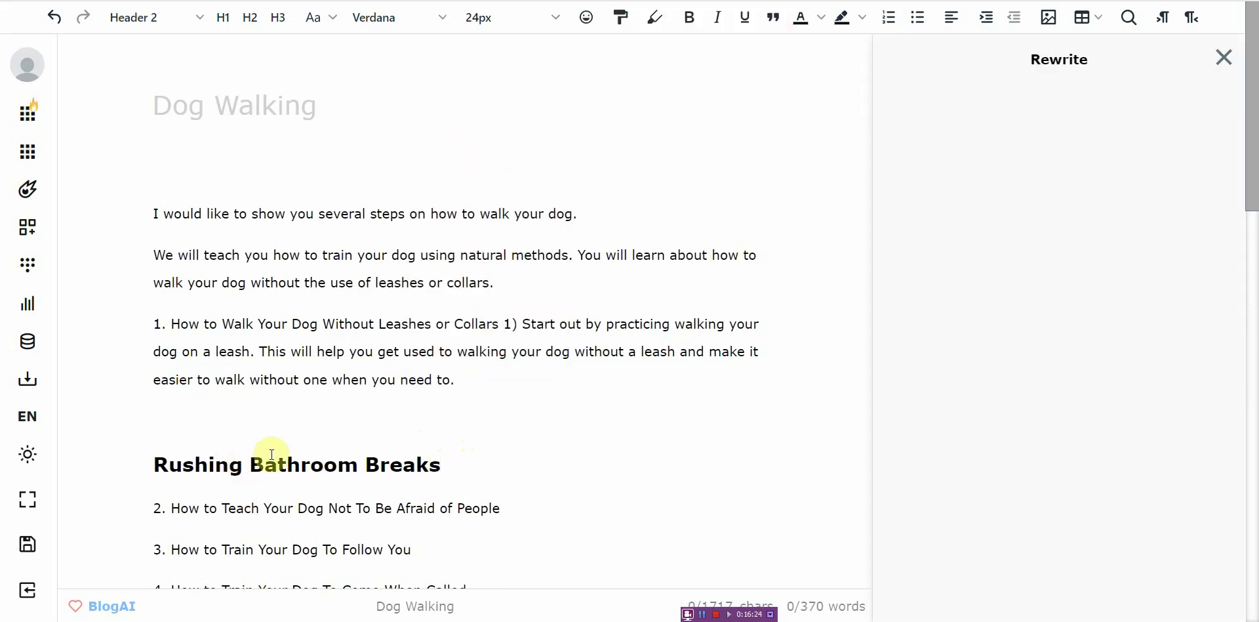
pyautogui.click(452, 464)
pyautogui.keyDown('shift'); pyautogui.click(126, 473); pyautogui.keyUp('shift')
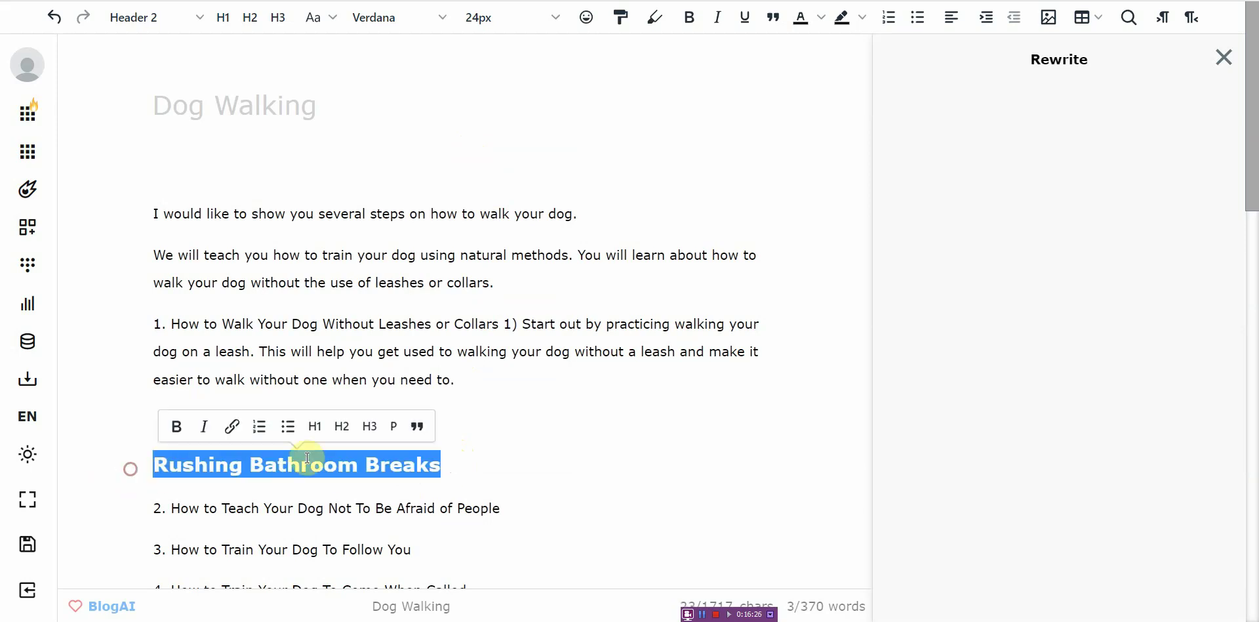
pyautogui.rightClick(386, 459)
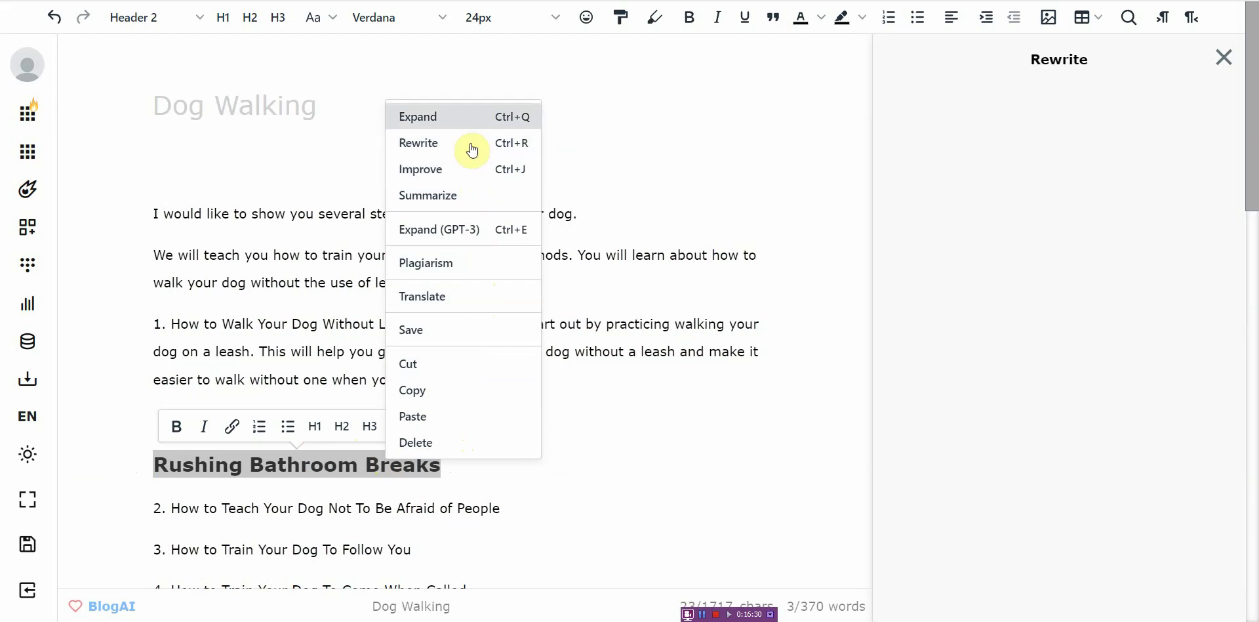
pyautogui.click(459, 229)
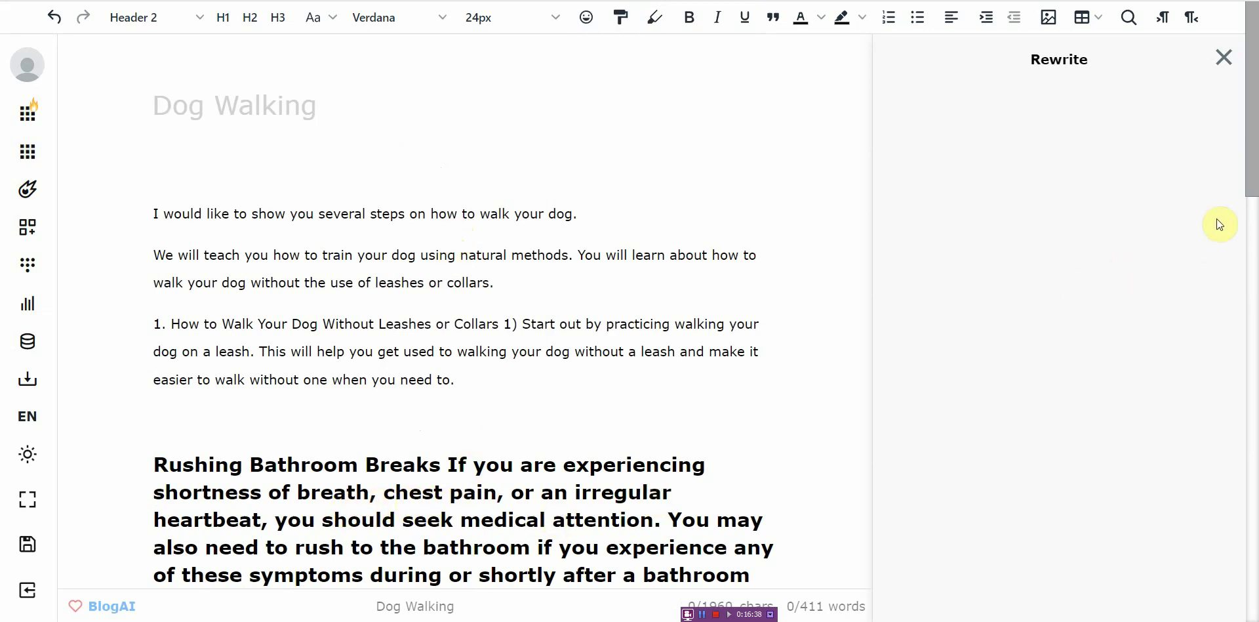
# - Replace the generated sentence so the heading reads 'Rushing Bathroom Breaks for dog'
pyautogui.scroll(-2, 1217, 213)
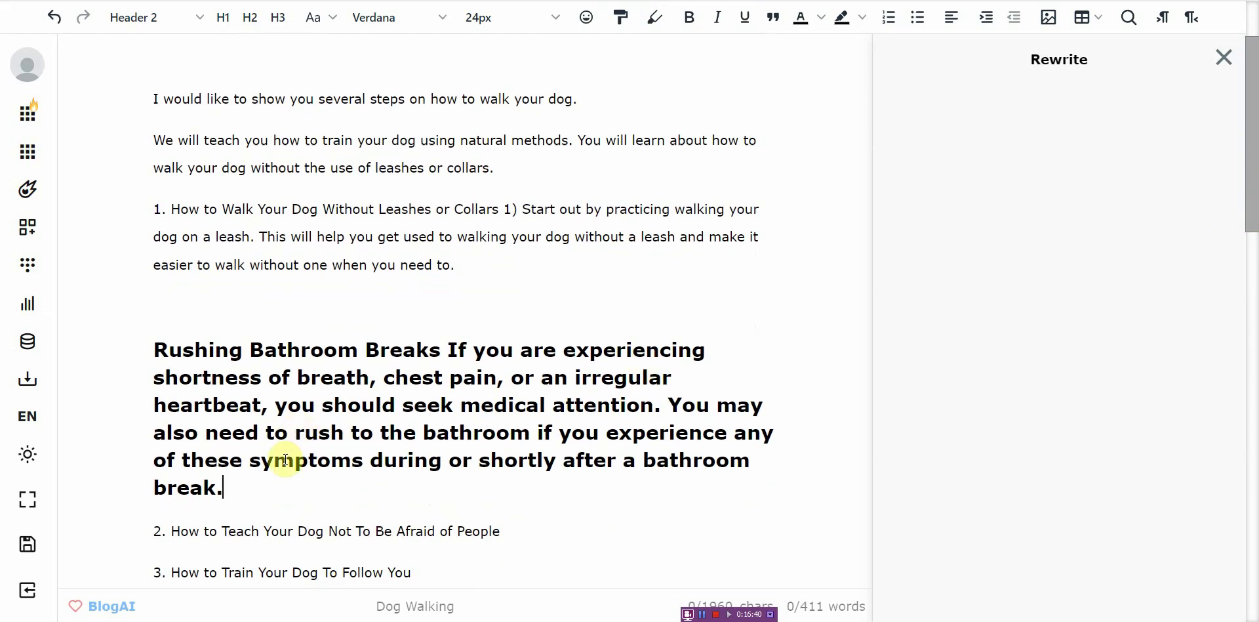
pyautogui.moveTo(439, 348); pyautogui.dragTo(509, 458)
pyautogui.press('Down')
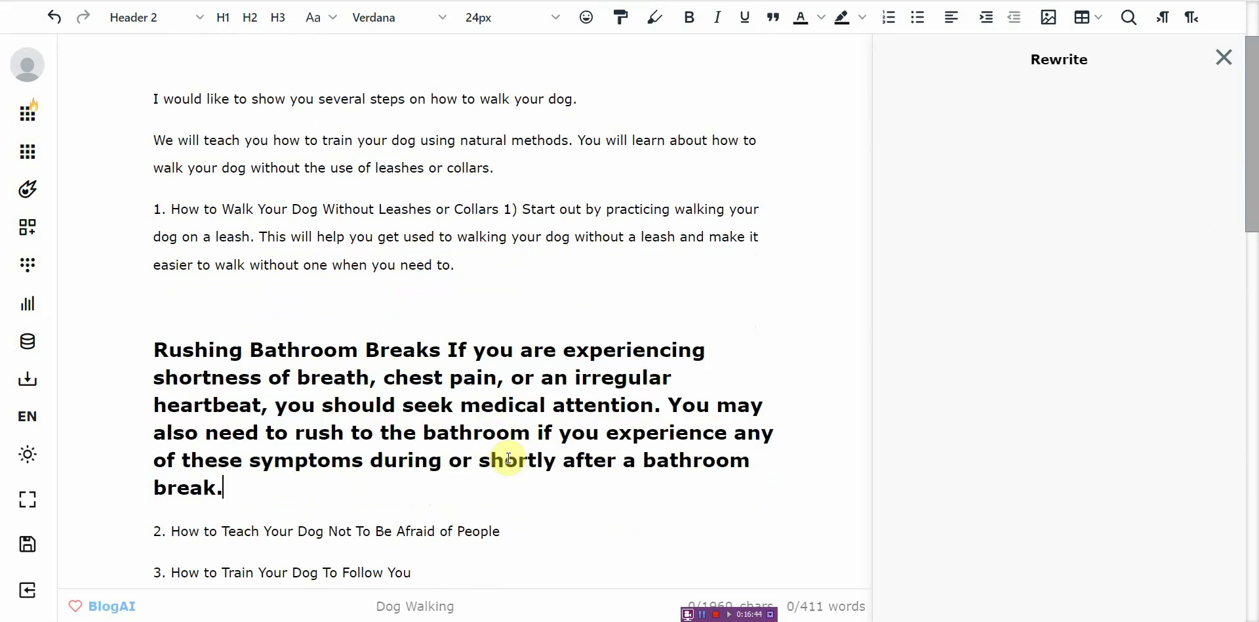
pyautogui.hotkey('ctrl', 'shift', 'Up')
pyautogui.hotkey('ctrl', 'shift', 'Up')
pyautogui.hotkey('ctrl', 'shift', 'Right')
pyautogui.hotkey('ctrl', 'shift', 'Right')
pyautogui.hotkey('ctrl', 'shift', 'Right')
pyautogui.hotkey('ctrl', 'shift', 'Right')
pyautogui.hotkey('ctrl', 'shift', 'Right')
pyautogui.hotkey('ctrl', 'shift', 'Right')
pyautogui.hotkey('ctrl', 'shift', 'Right')
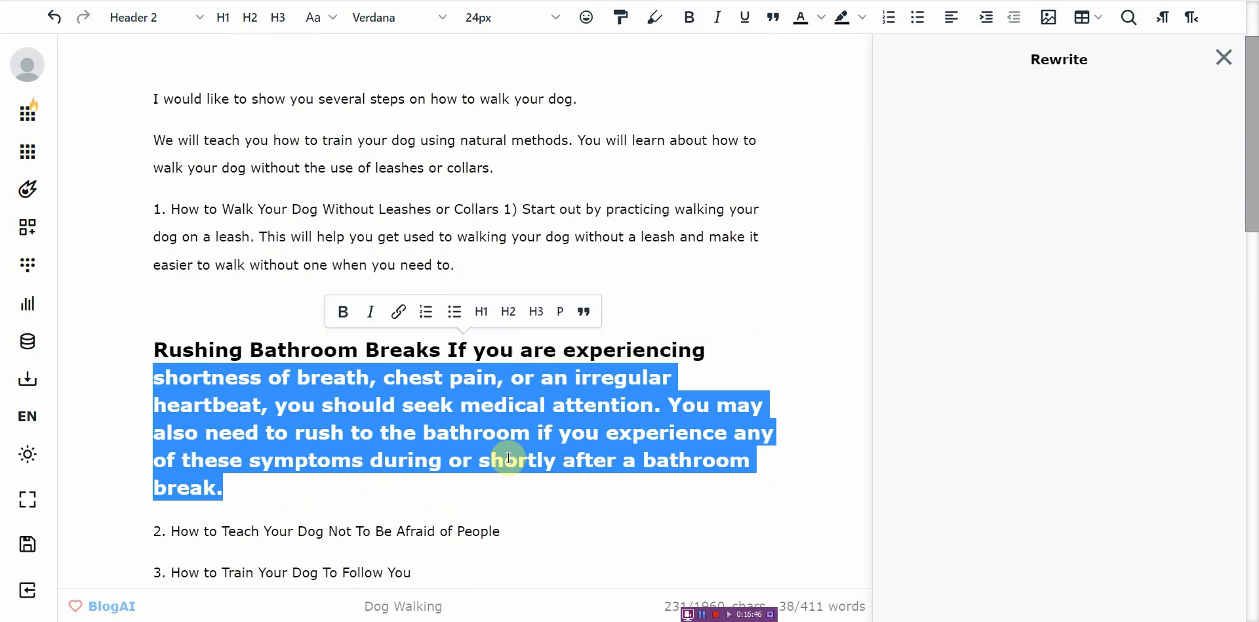
pyautogui.hotkey('ctrl', 'shift', 'Left')
pyautogui.hotkey('ctrl', 'shift', 'Left')
pyautogui.hotkey('ctrl', 'shift', 'Left')
pyautogui.hotkey('ctrl', 'shift', 'Left')
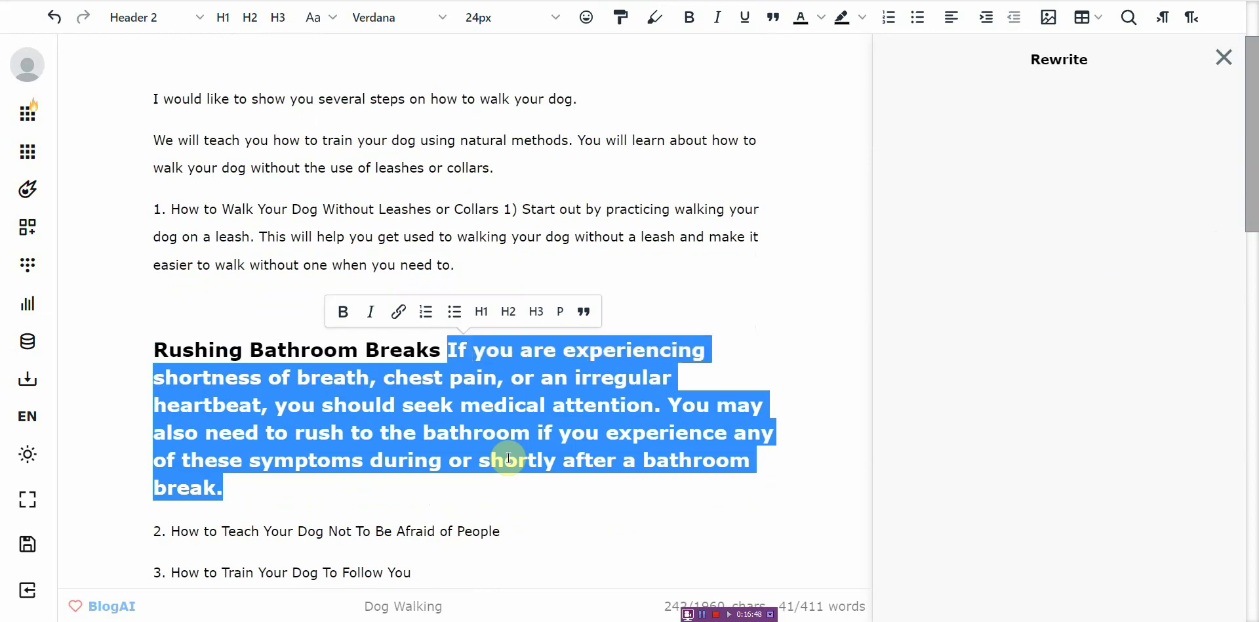
pyautogui.write('for dog')
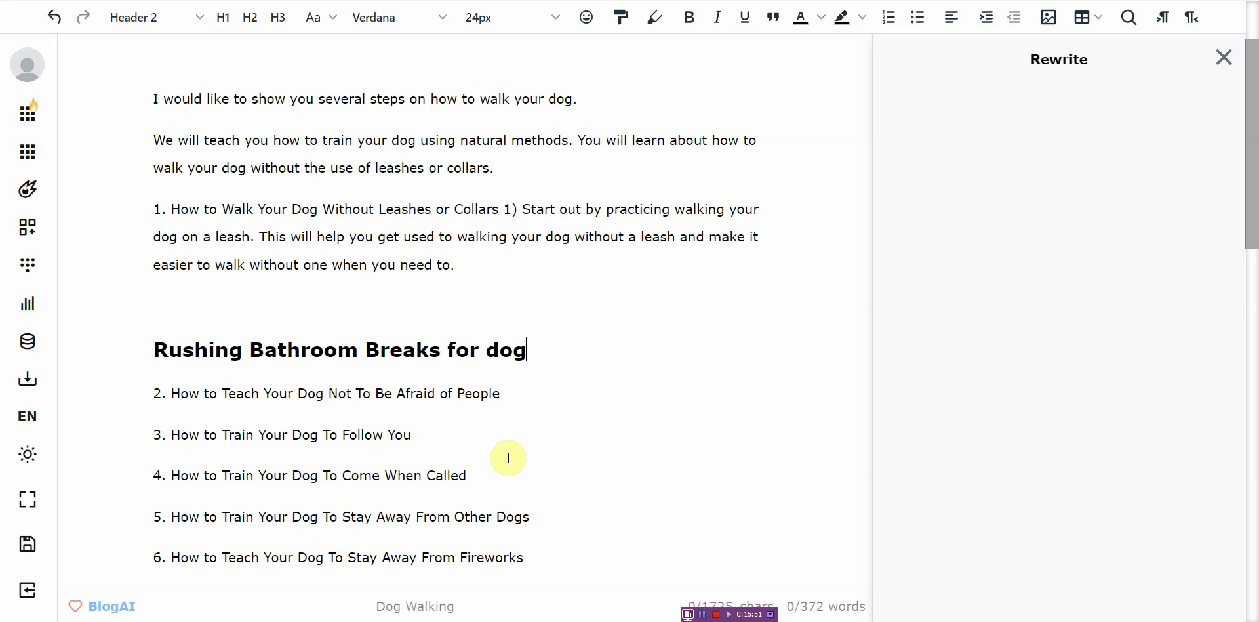
# - Expand the revised heading with GPT-3, adding text about anxiety or pain
pyautogui.hotkey('shift', 'Up')
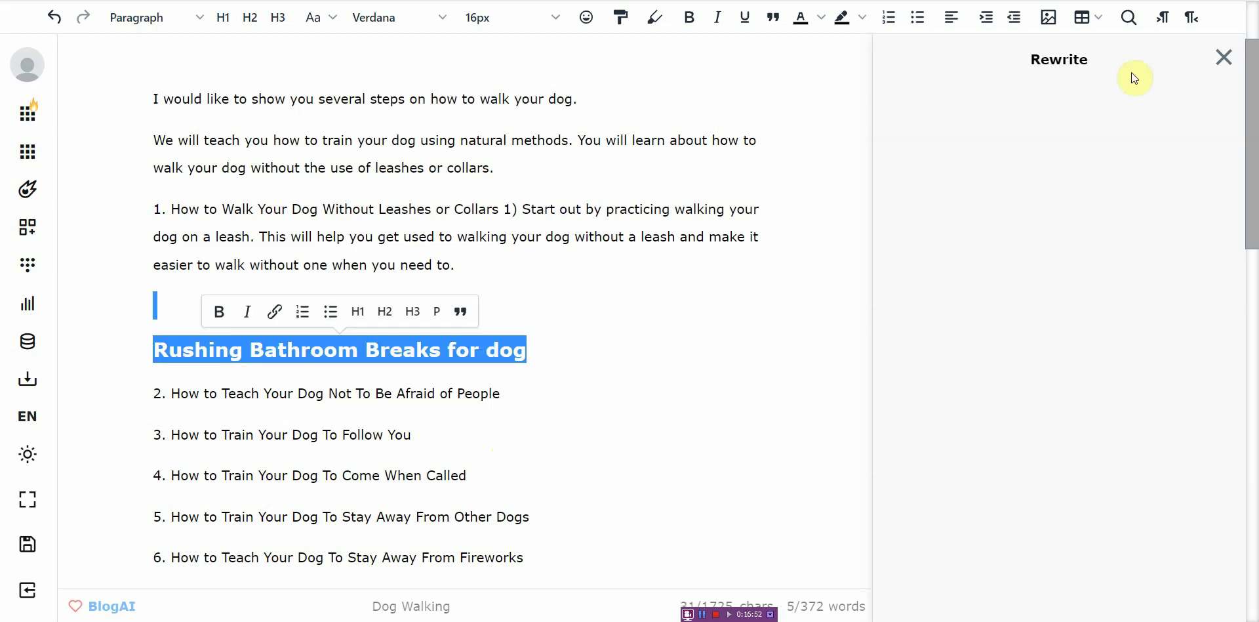
pyautogui.rightClick(506, 346)
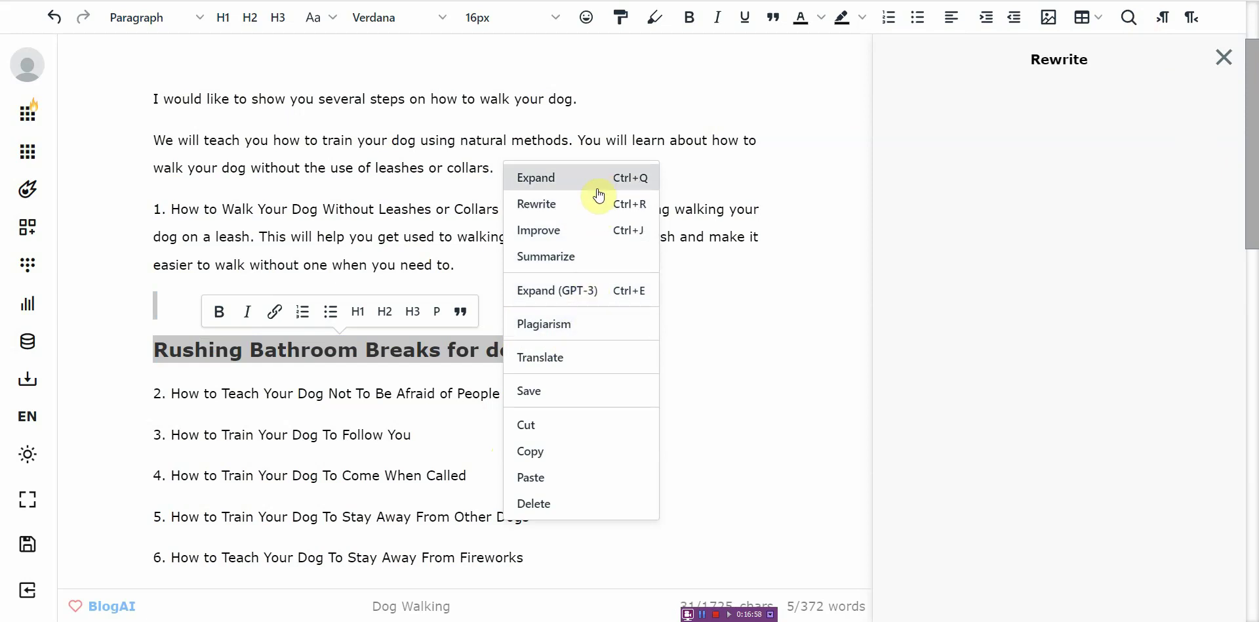
pyautogui.click(598, 297)
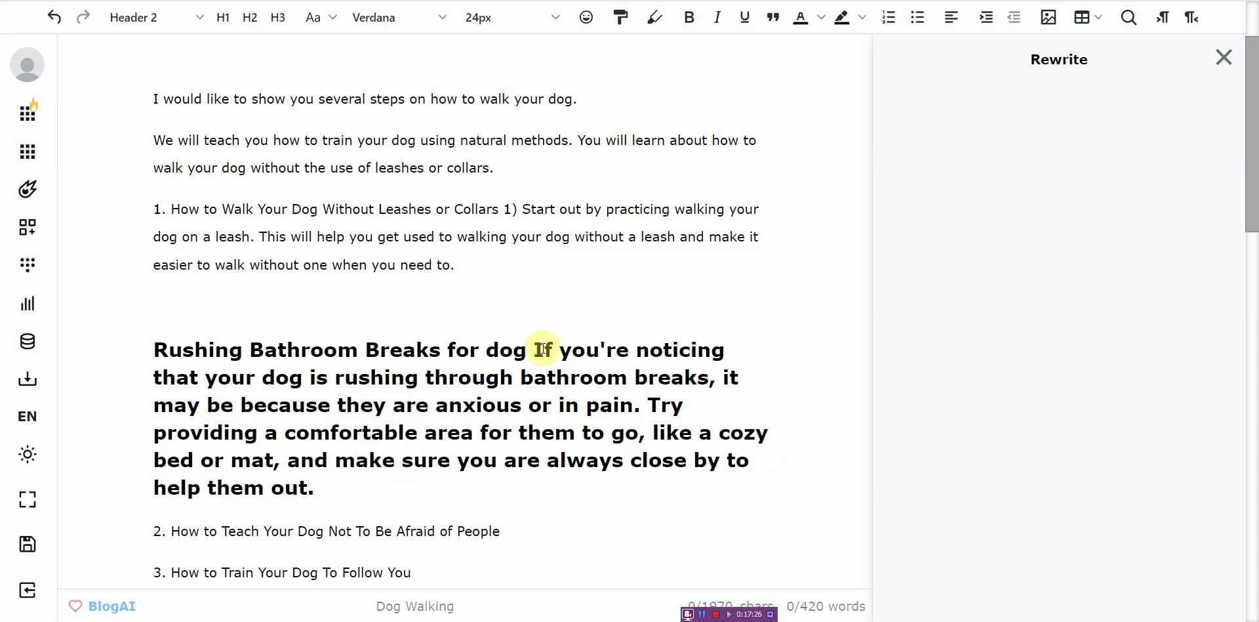
pyautogui.hotkey('alt', 'Tab')
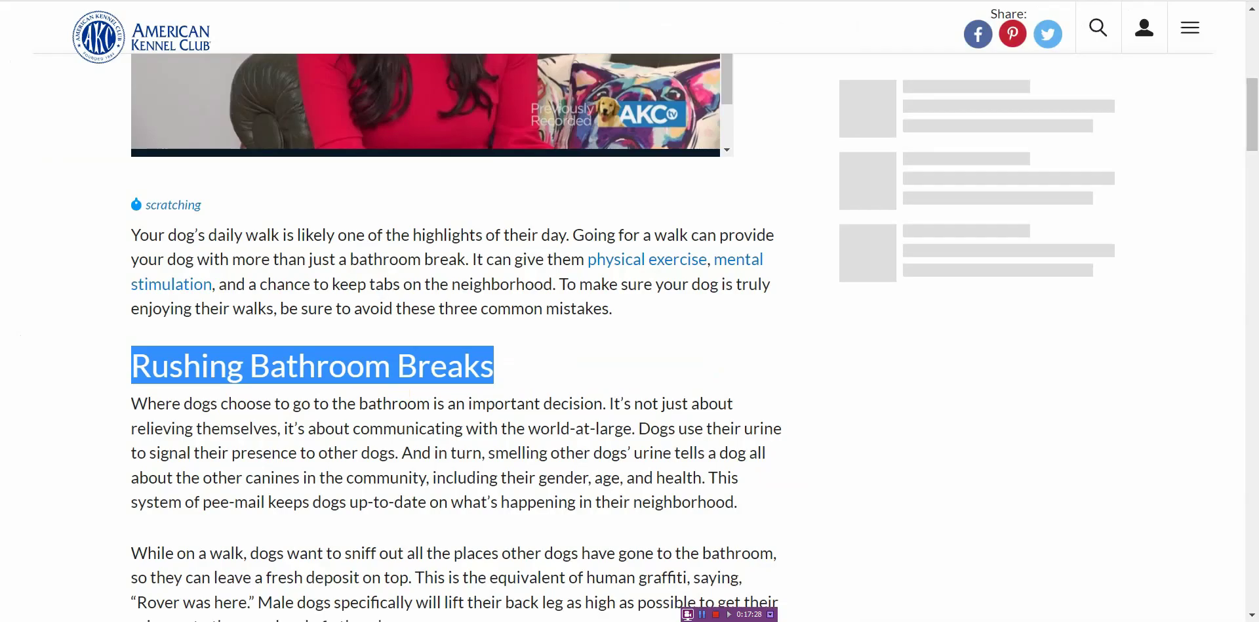
pyautogui.moveTo(1251, 124); pyautogui.dragTo(1215, 363)
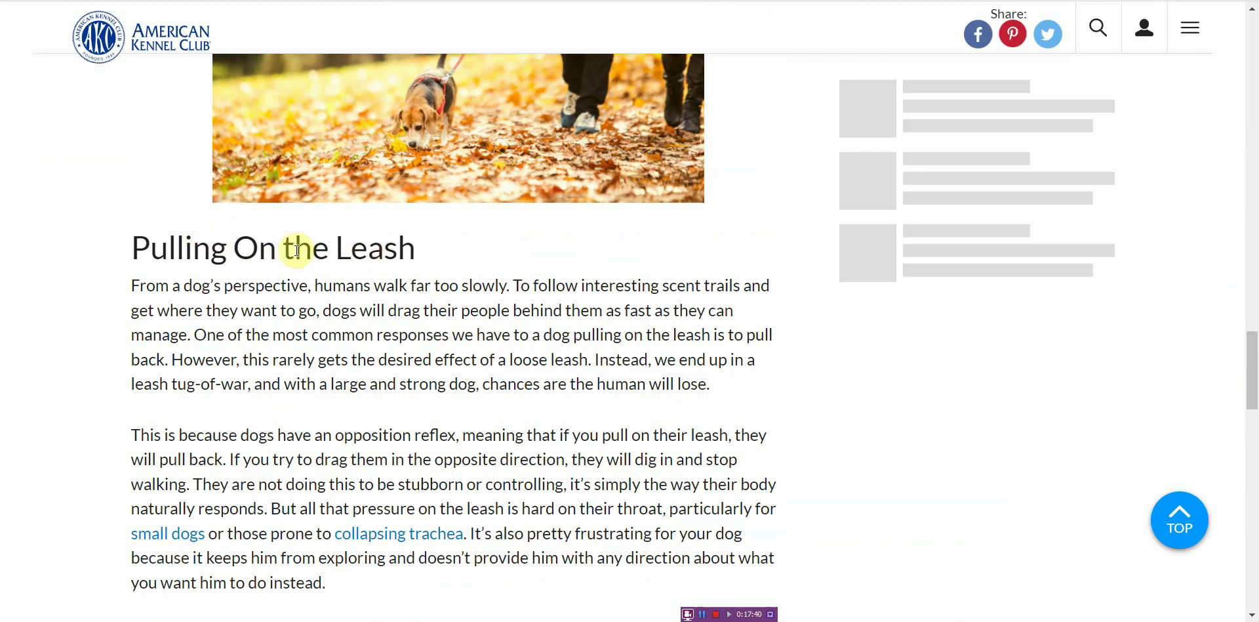
pyautogui.click(1249, 357)
pyautogui.moveTo(1249, 358); pyautogui.dragTo(1248, 10)
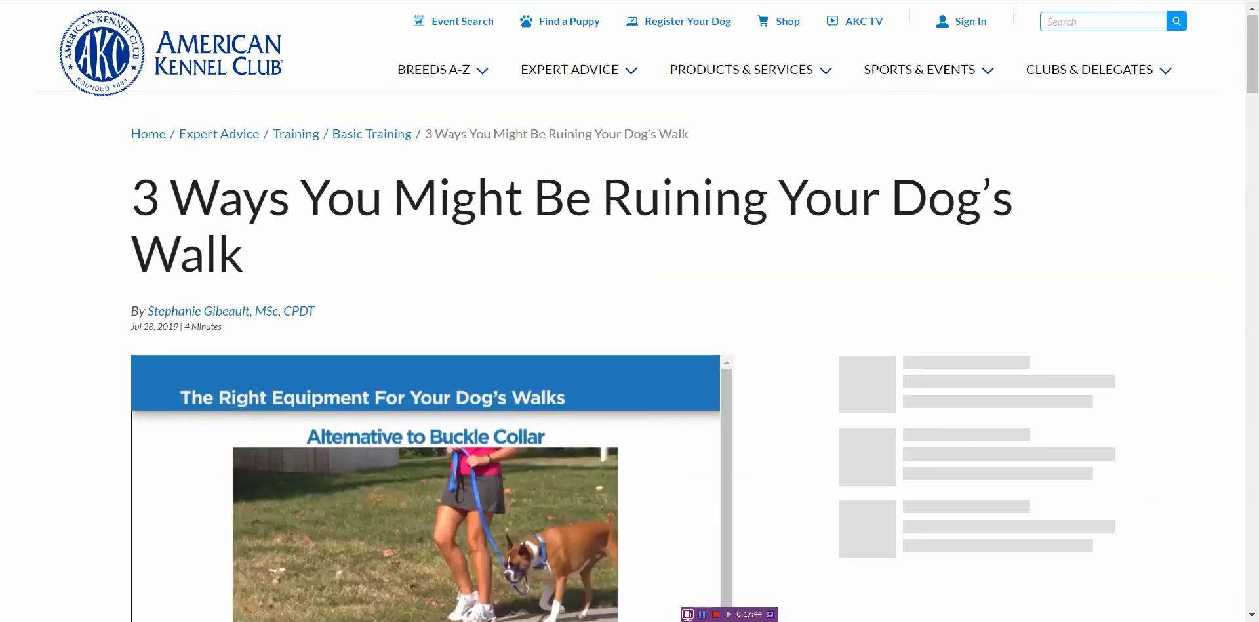
pyautogui.hotkey('alt', 'Tab')
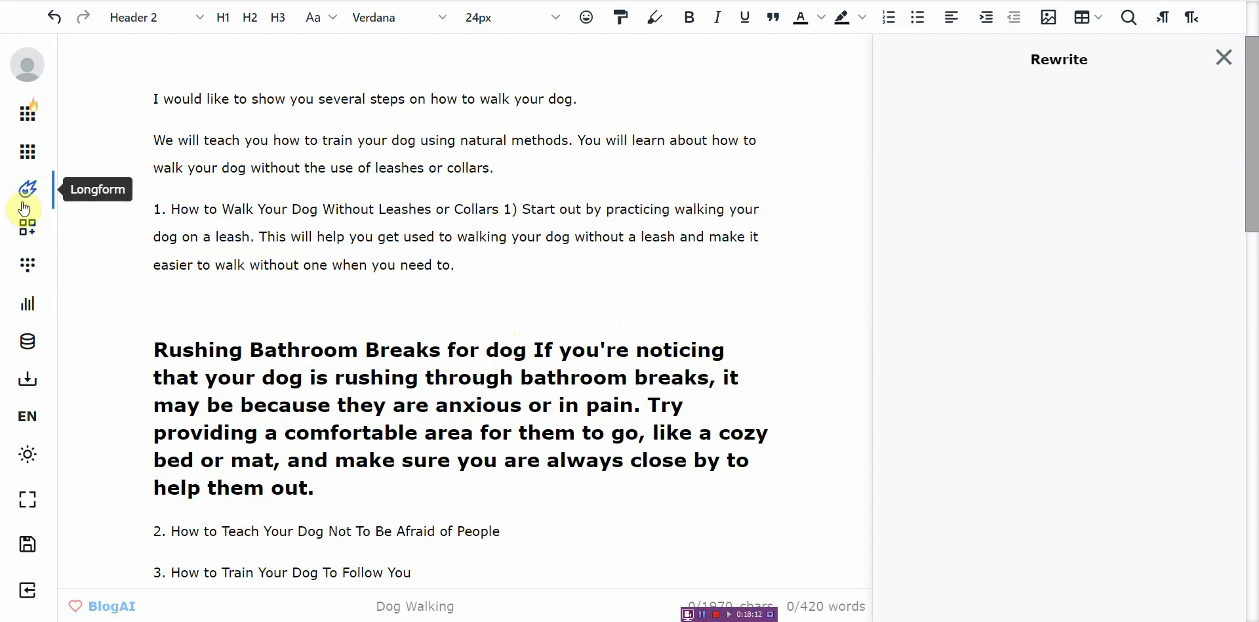
# - Browse the saved Templates, then show the Workflows Library filtered to All in the side panel
pyautogui.click(21, 341)
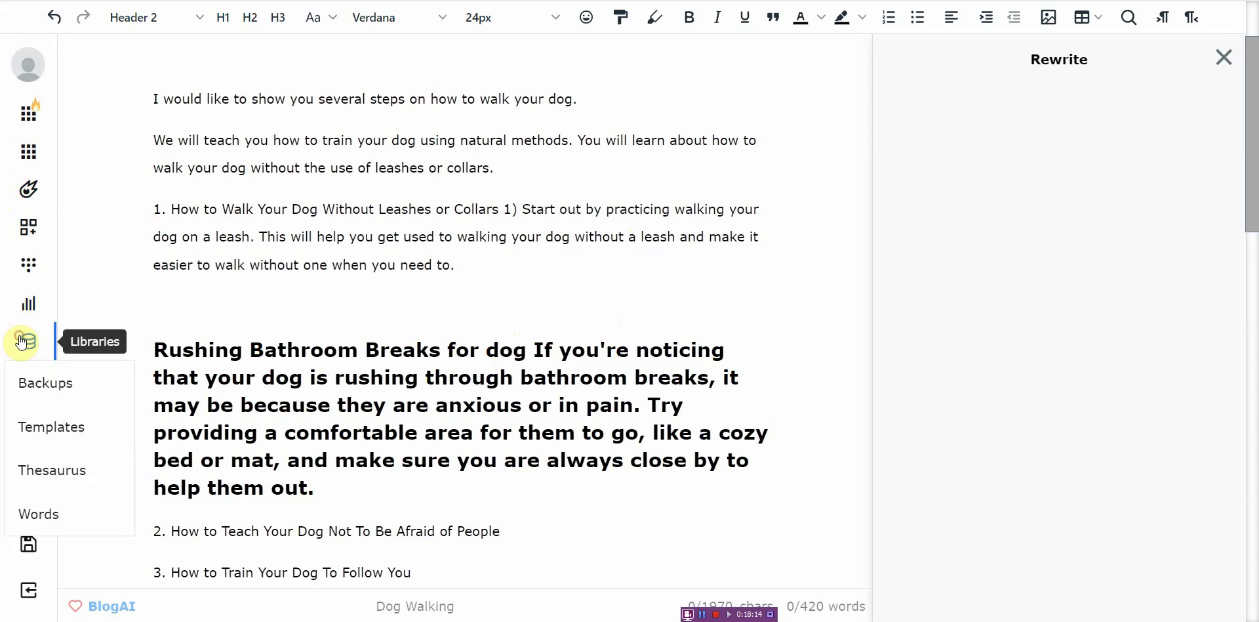
pyautogui.click(101, 448)
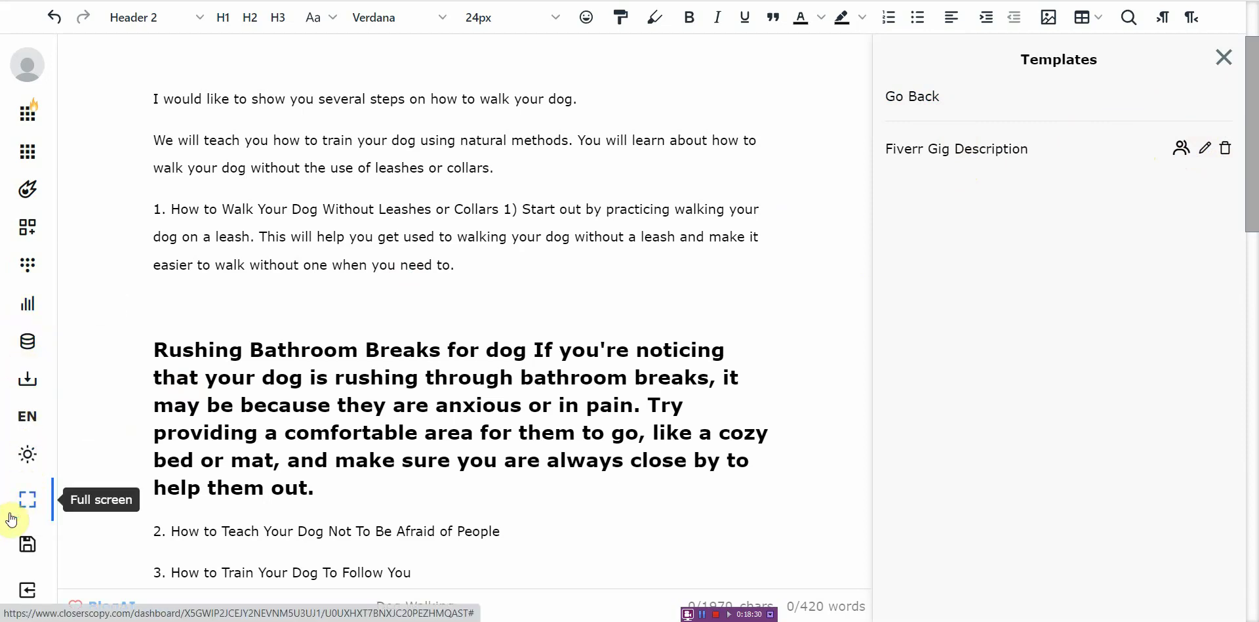
pyautogui.click(40, 344)
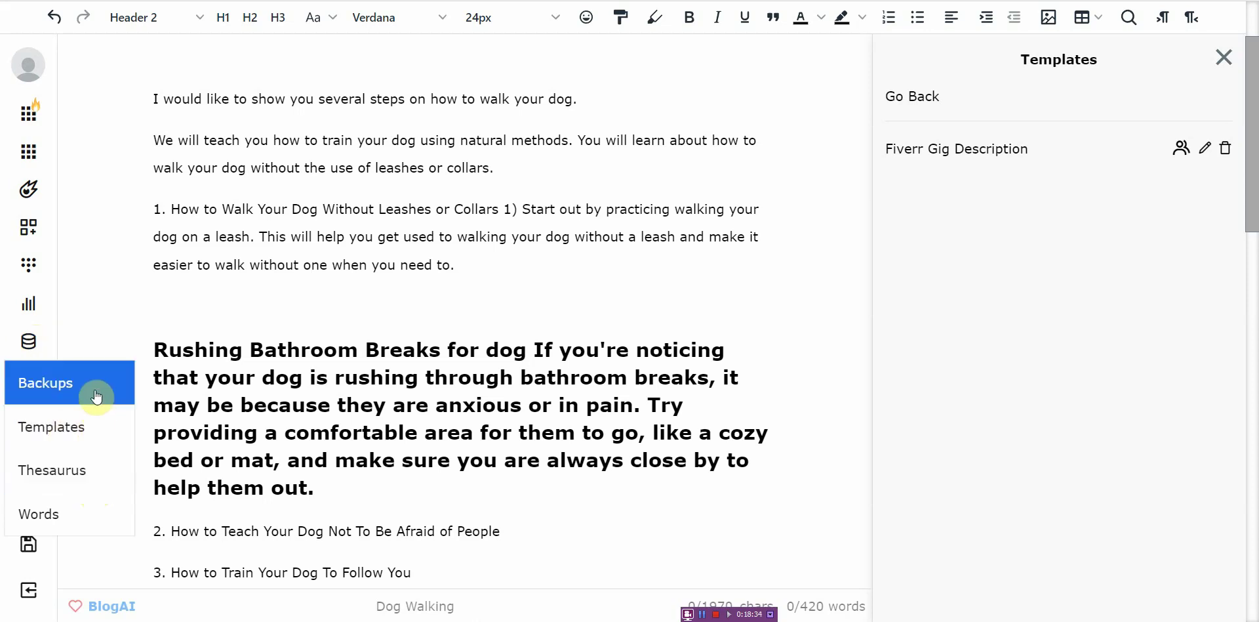
pyautogui.click(27, 266)
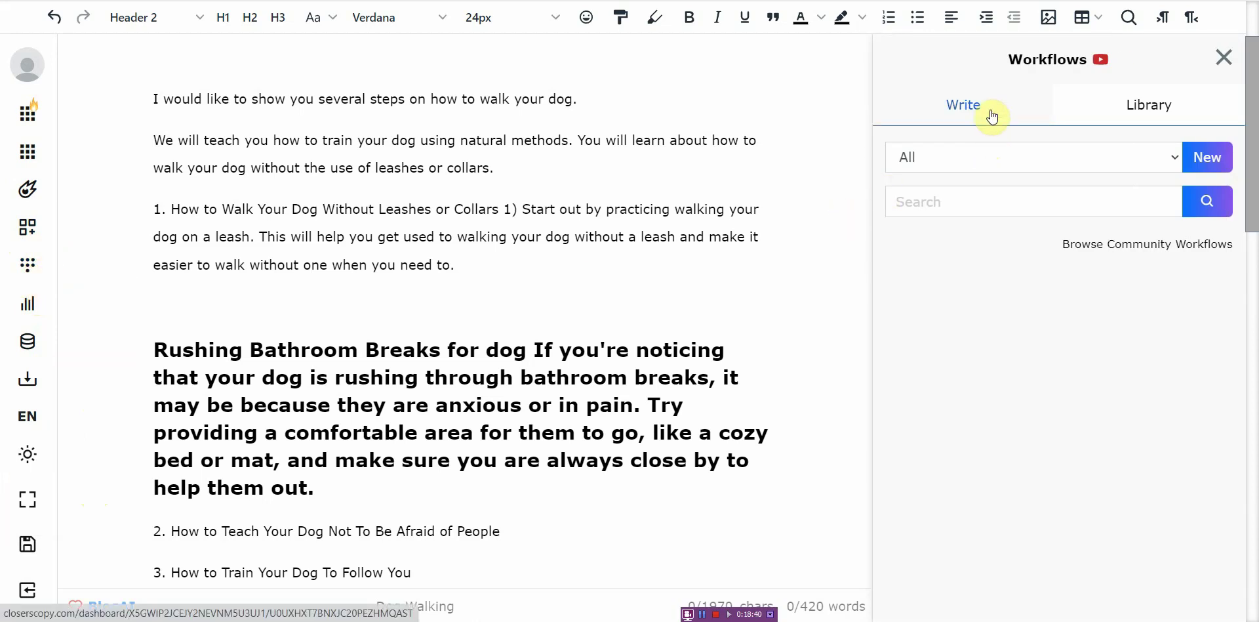
pyautogui.click(1038, 158)
pyautogui.click(1013, 102)
pyautogui.click(1123, 102)
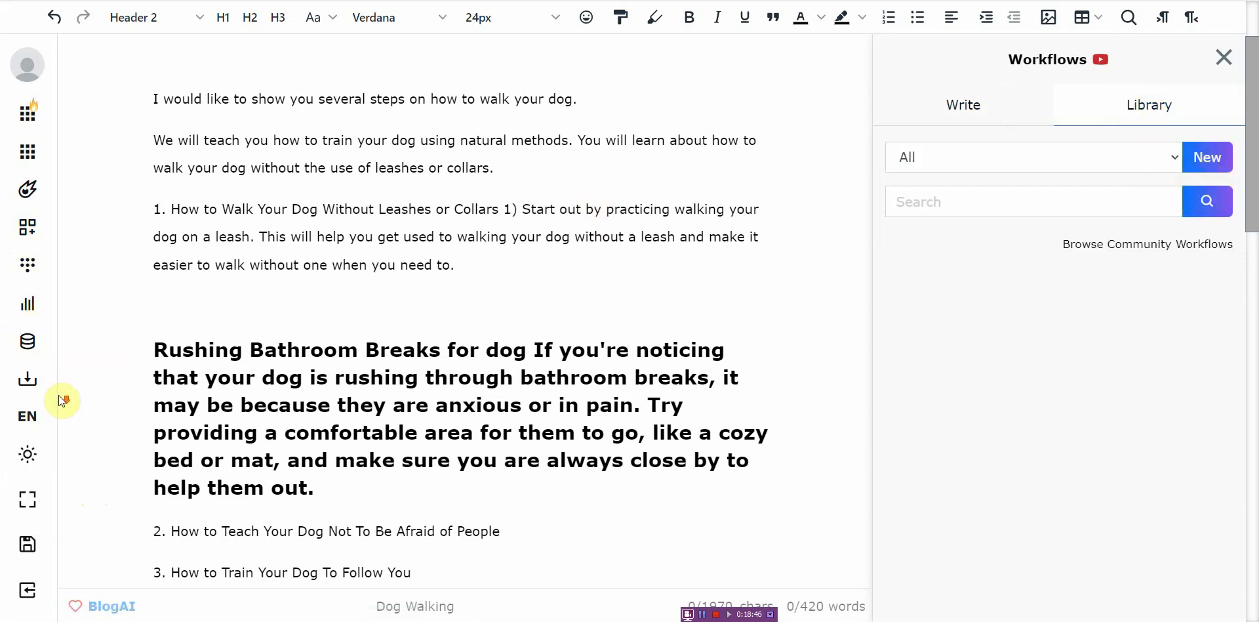
pyautogui.scroll(-15, 28, 474)
pyautogui.scroll(15, 276, 295)
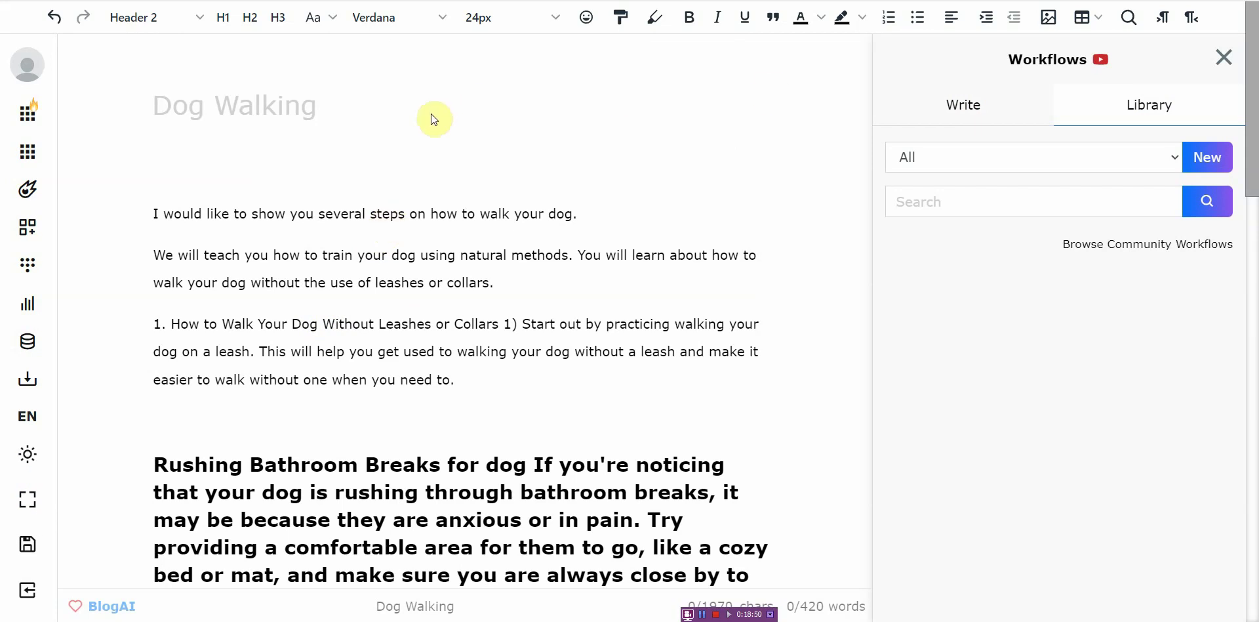
pyautogui.scroll(-15, 571, 337)
pyautogui.scroll(15, 577, 354)
pyautogui.click(714, 614)
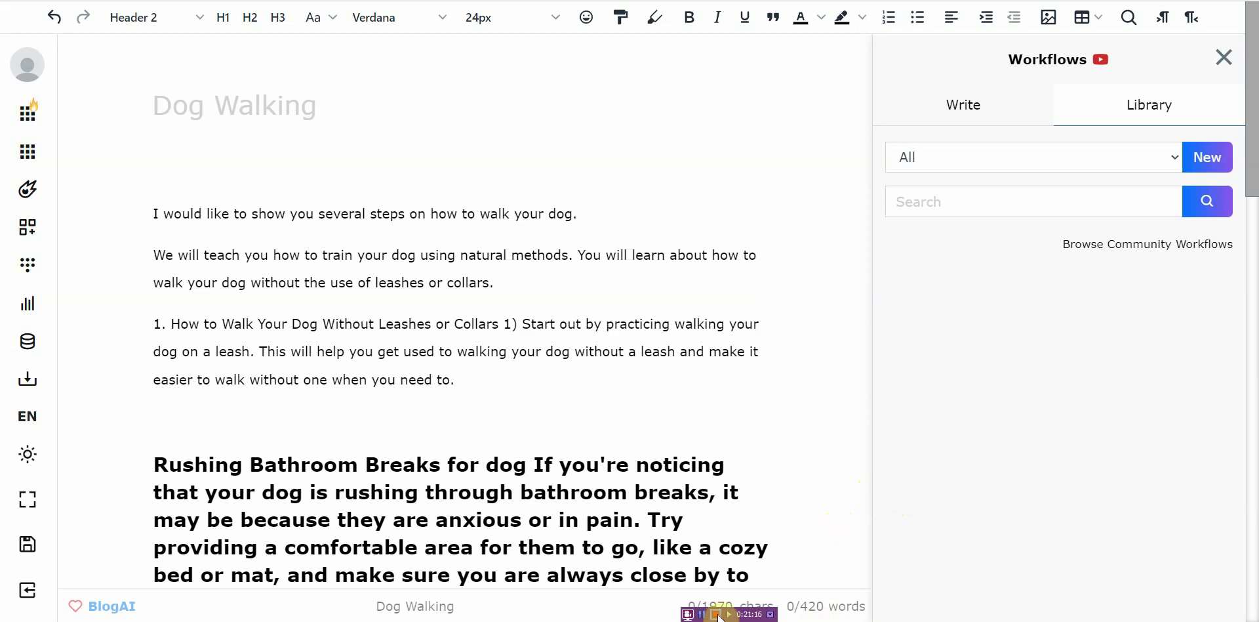